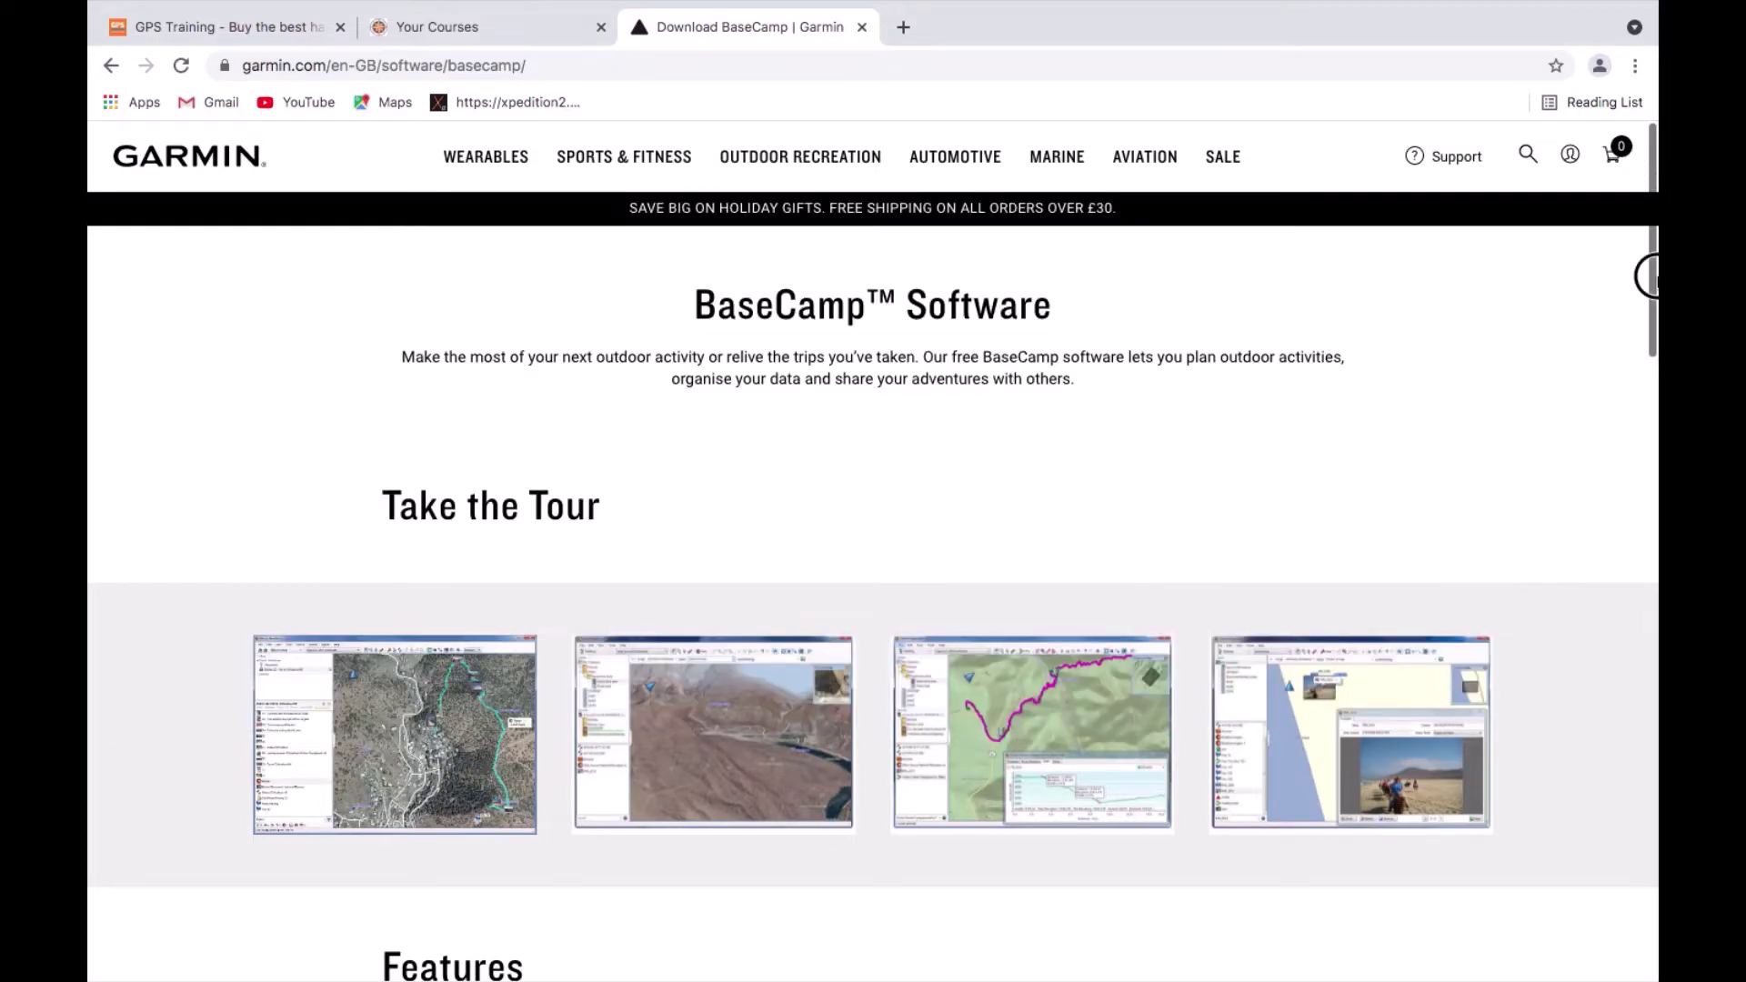
- Review the BaseCamp page on Garmin's site, from the features down to the Windows and Mac download requirements
drag(1653, 273, 1654, 358)
scroll(1515, 445, down, 5)
scroll(1515, 444, down, 13)
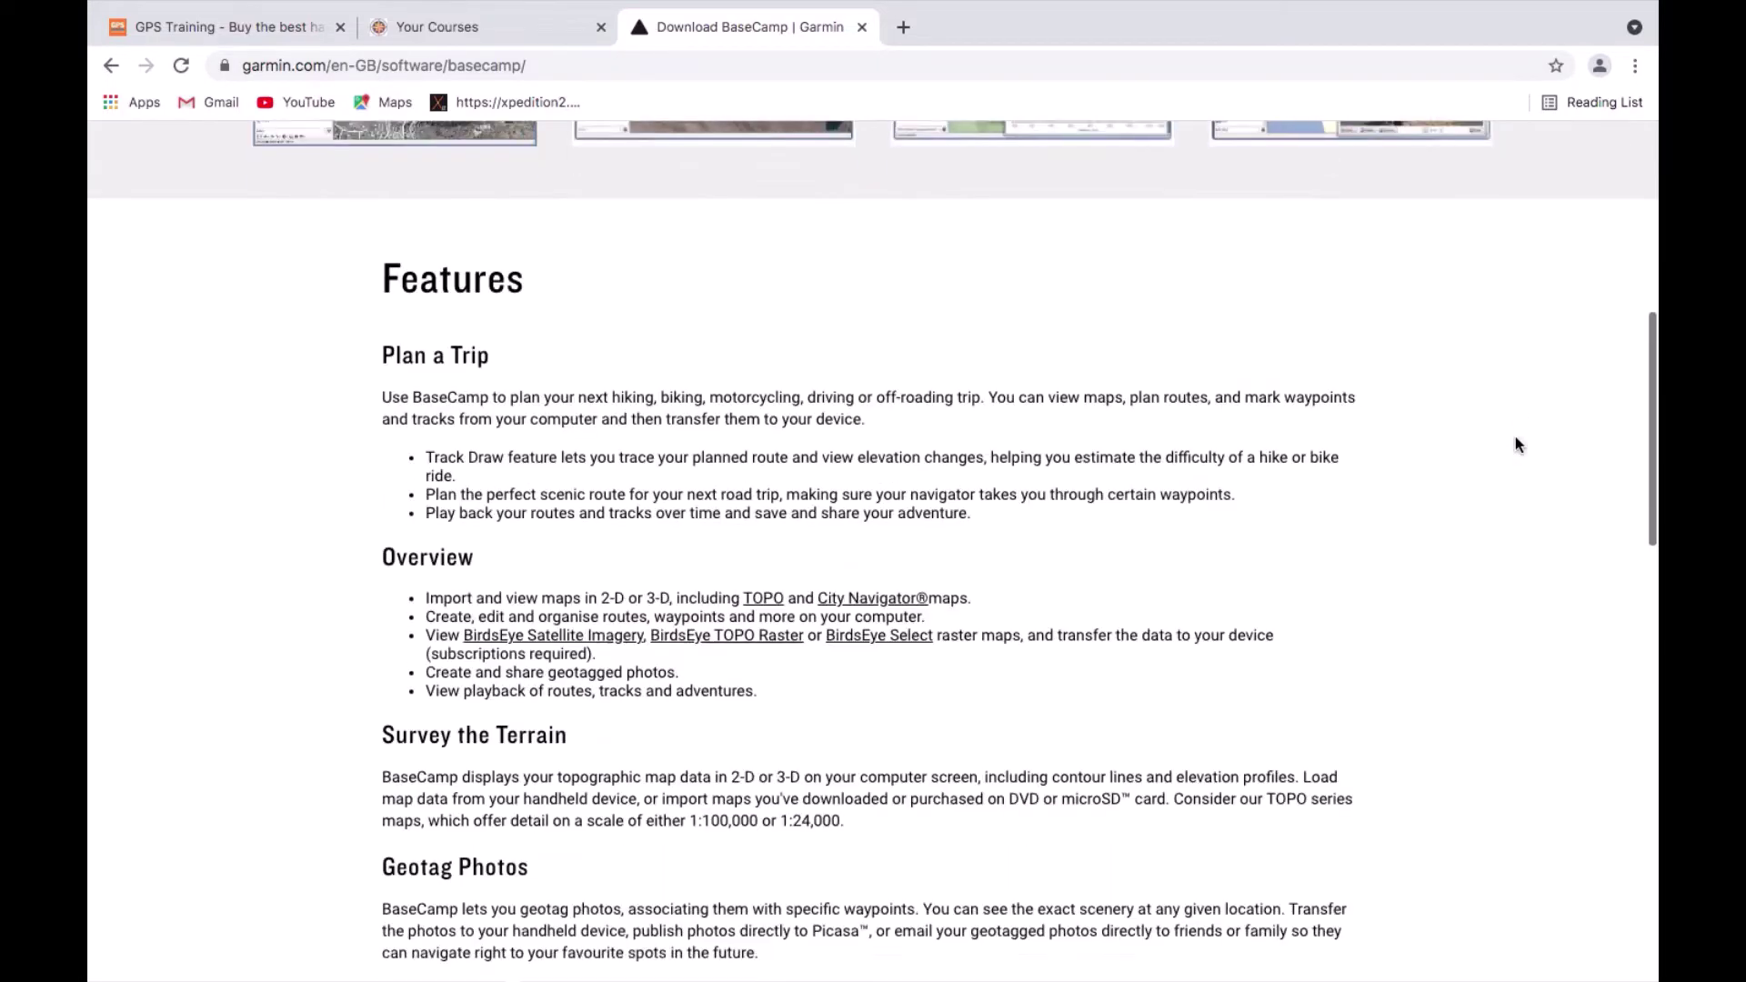
scroll(1515, 411, down, 2)
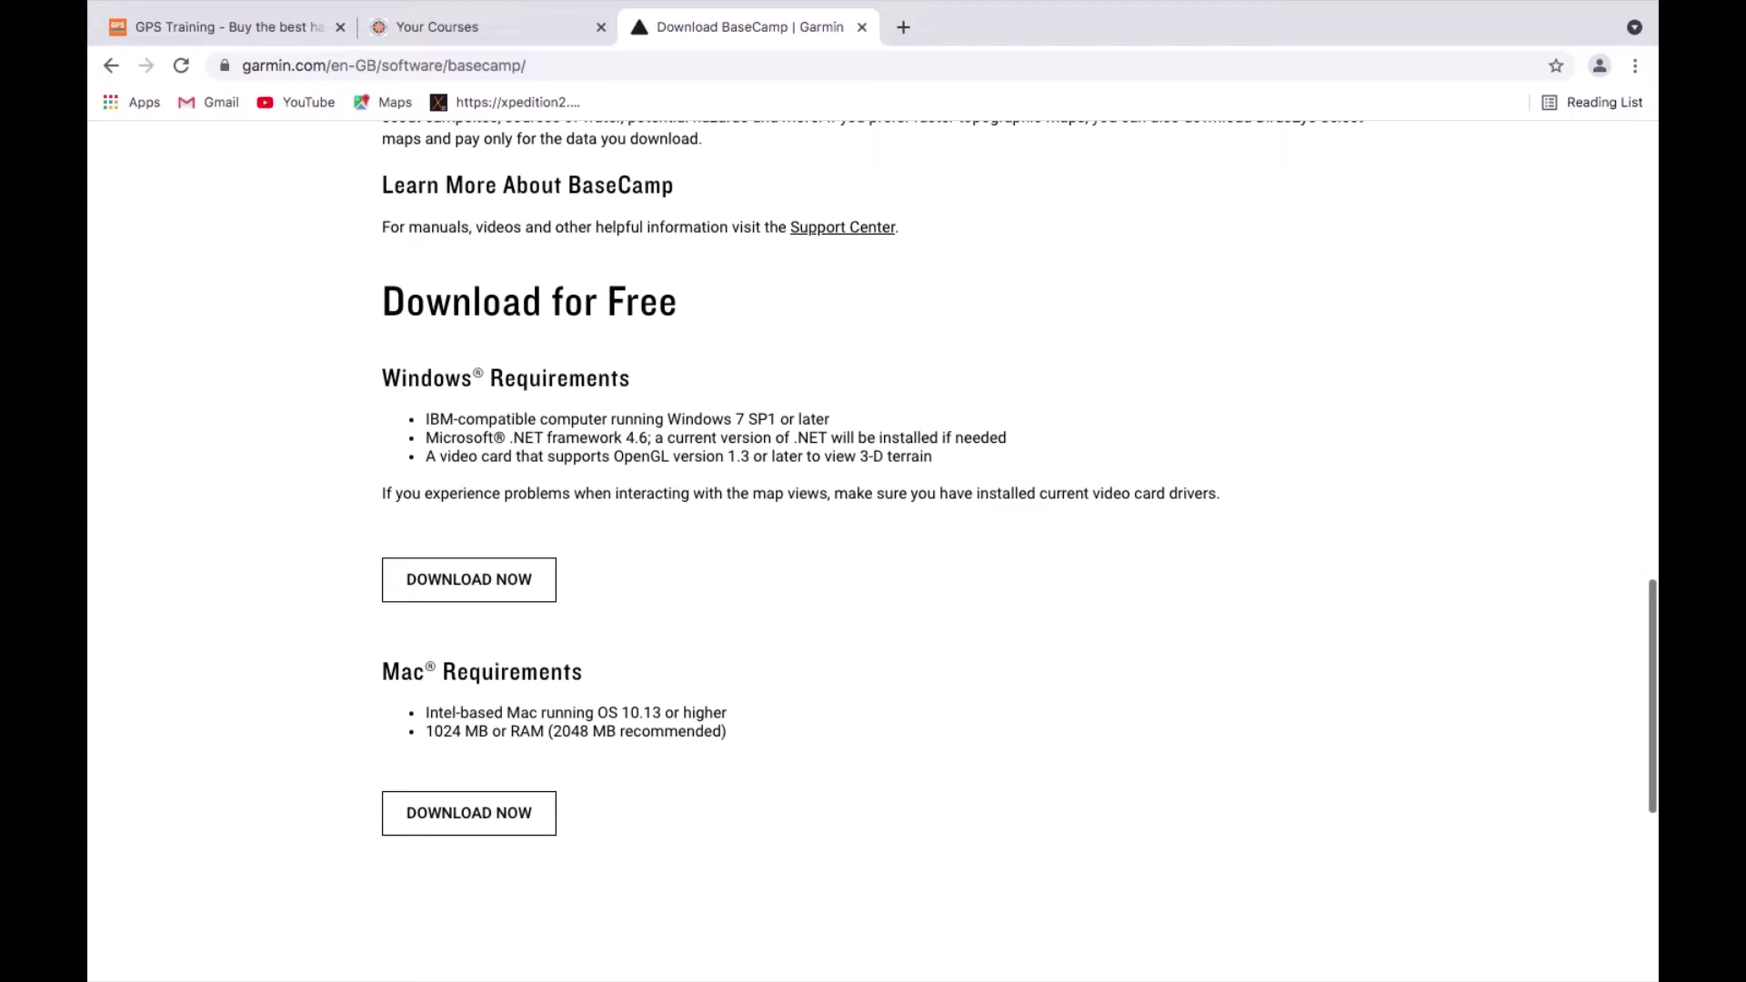
- Switch to Garmin BaseCamp and choose TOPO Great Britain v2 PRO 1:50k as the displayed map
mouse_move(1321, 955)
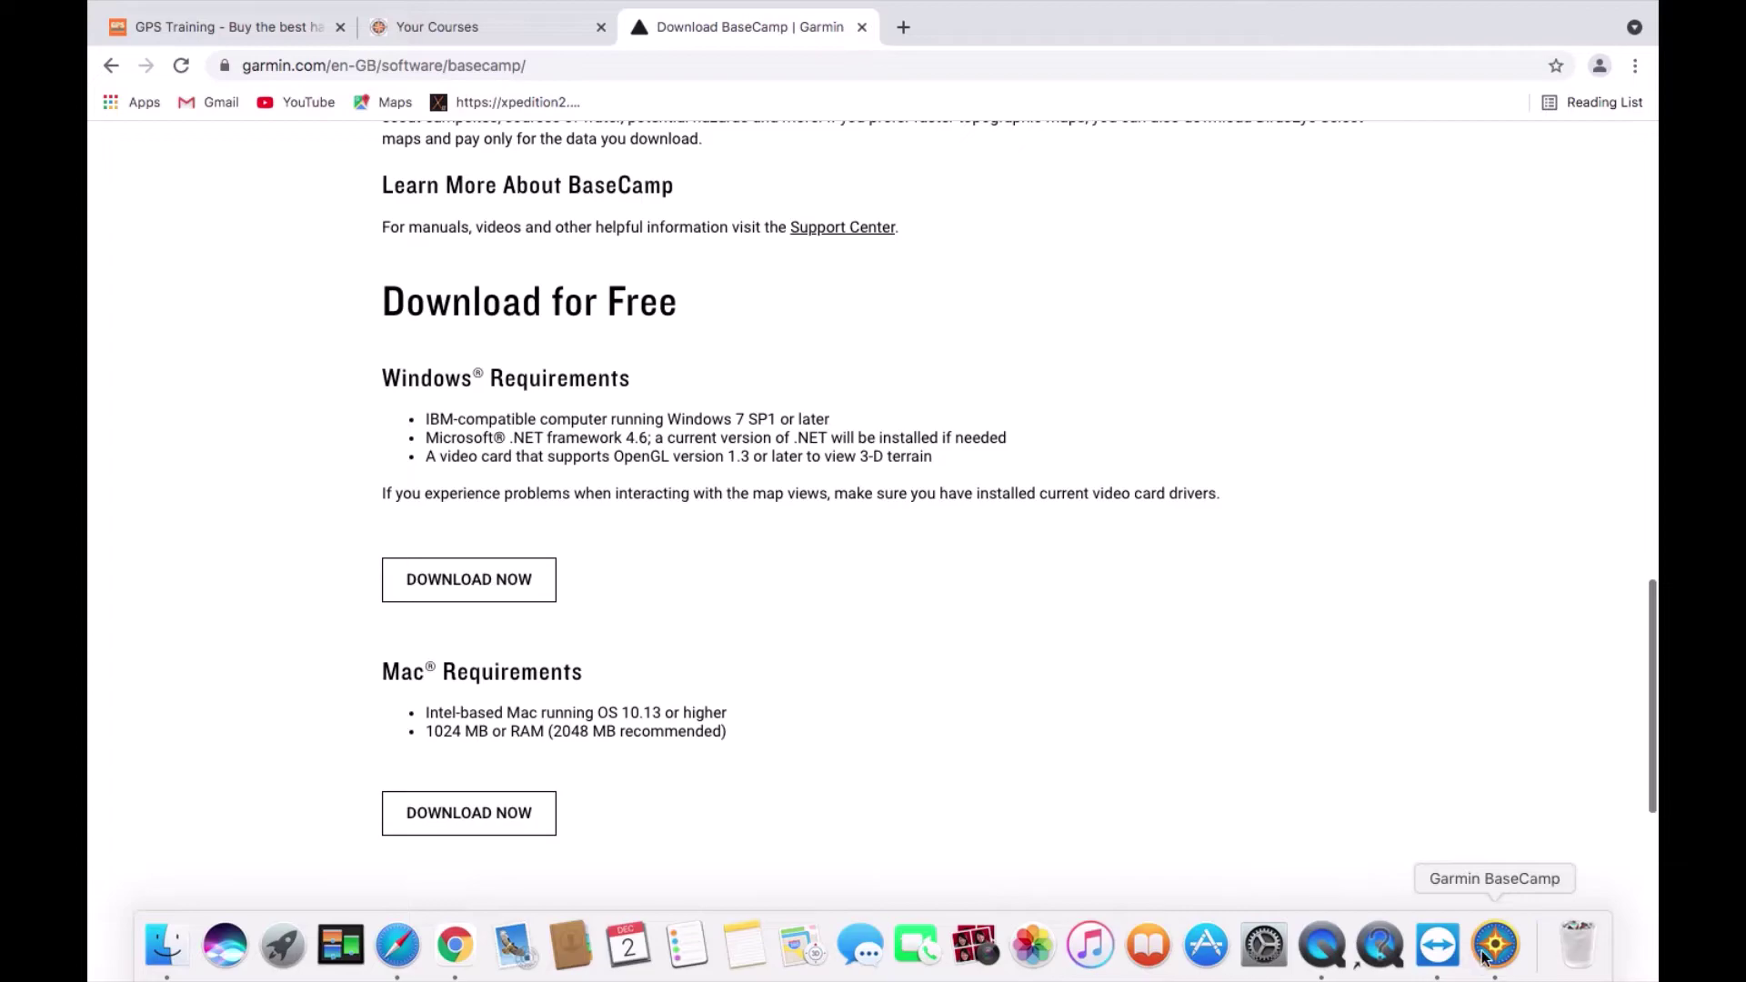
click(1494, 946)
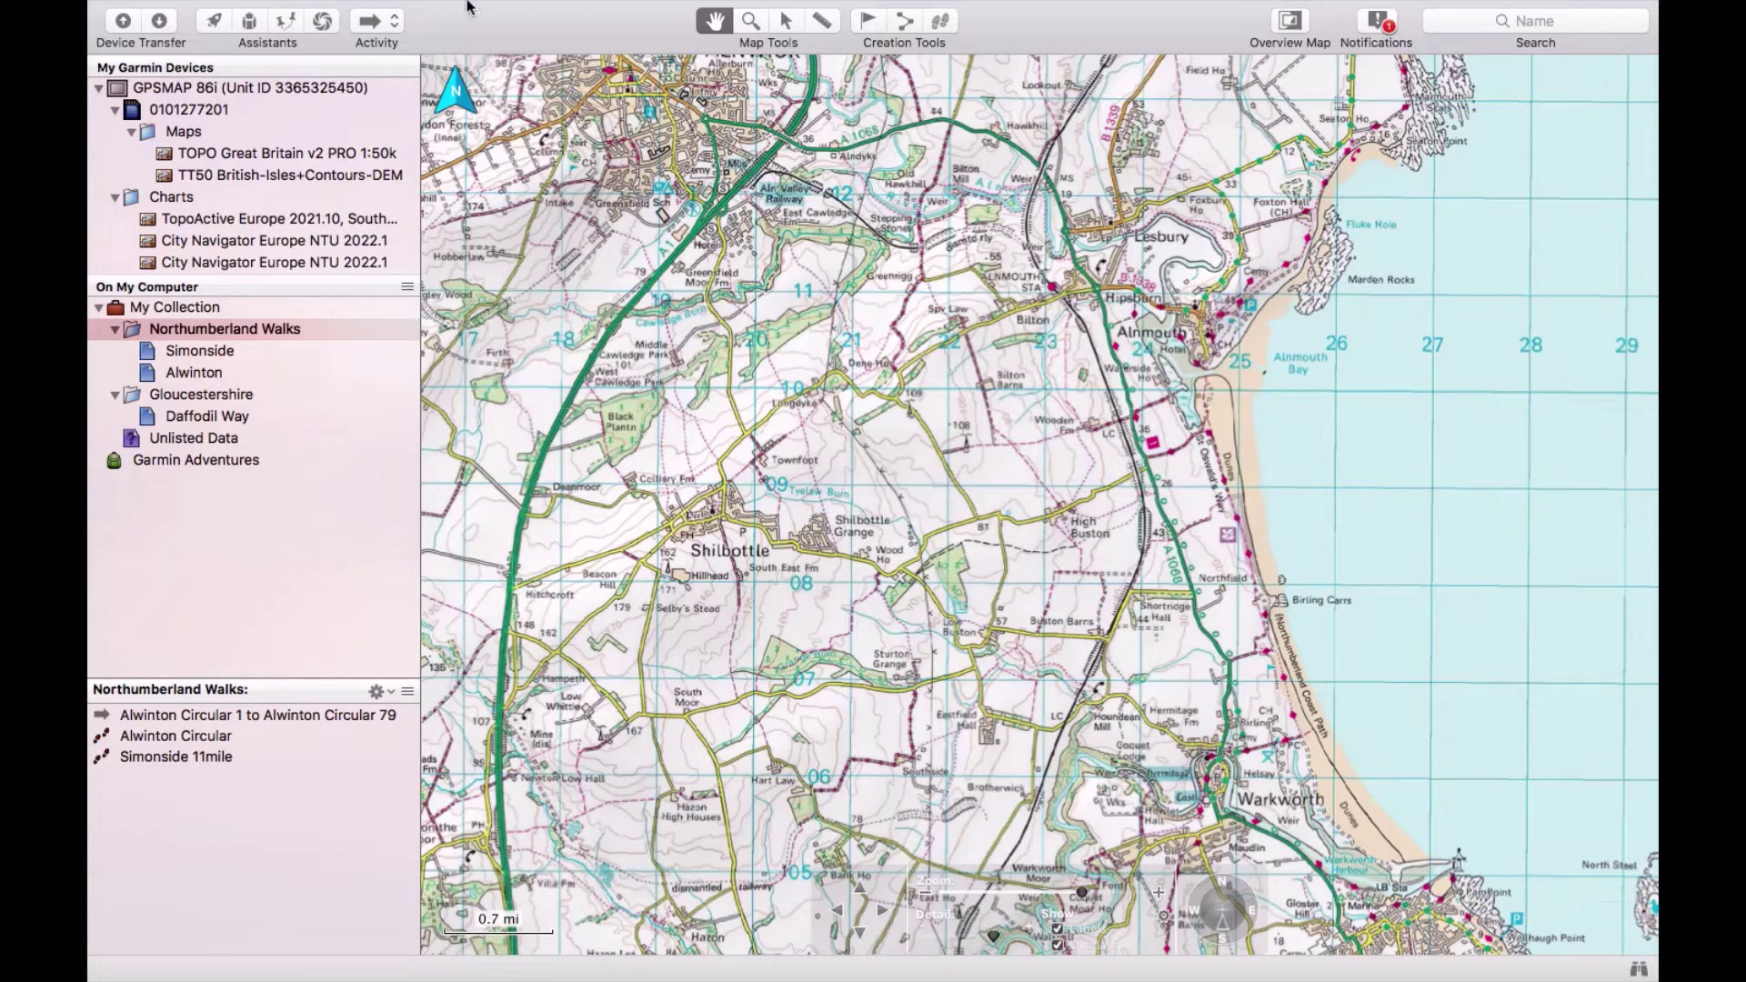
mouse_move(470, 5)
click(599, 11)
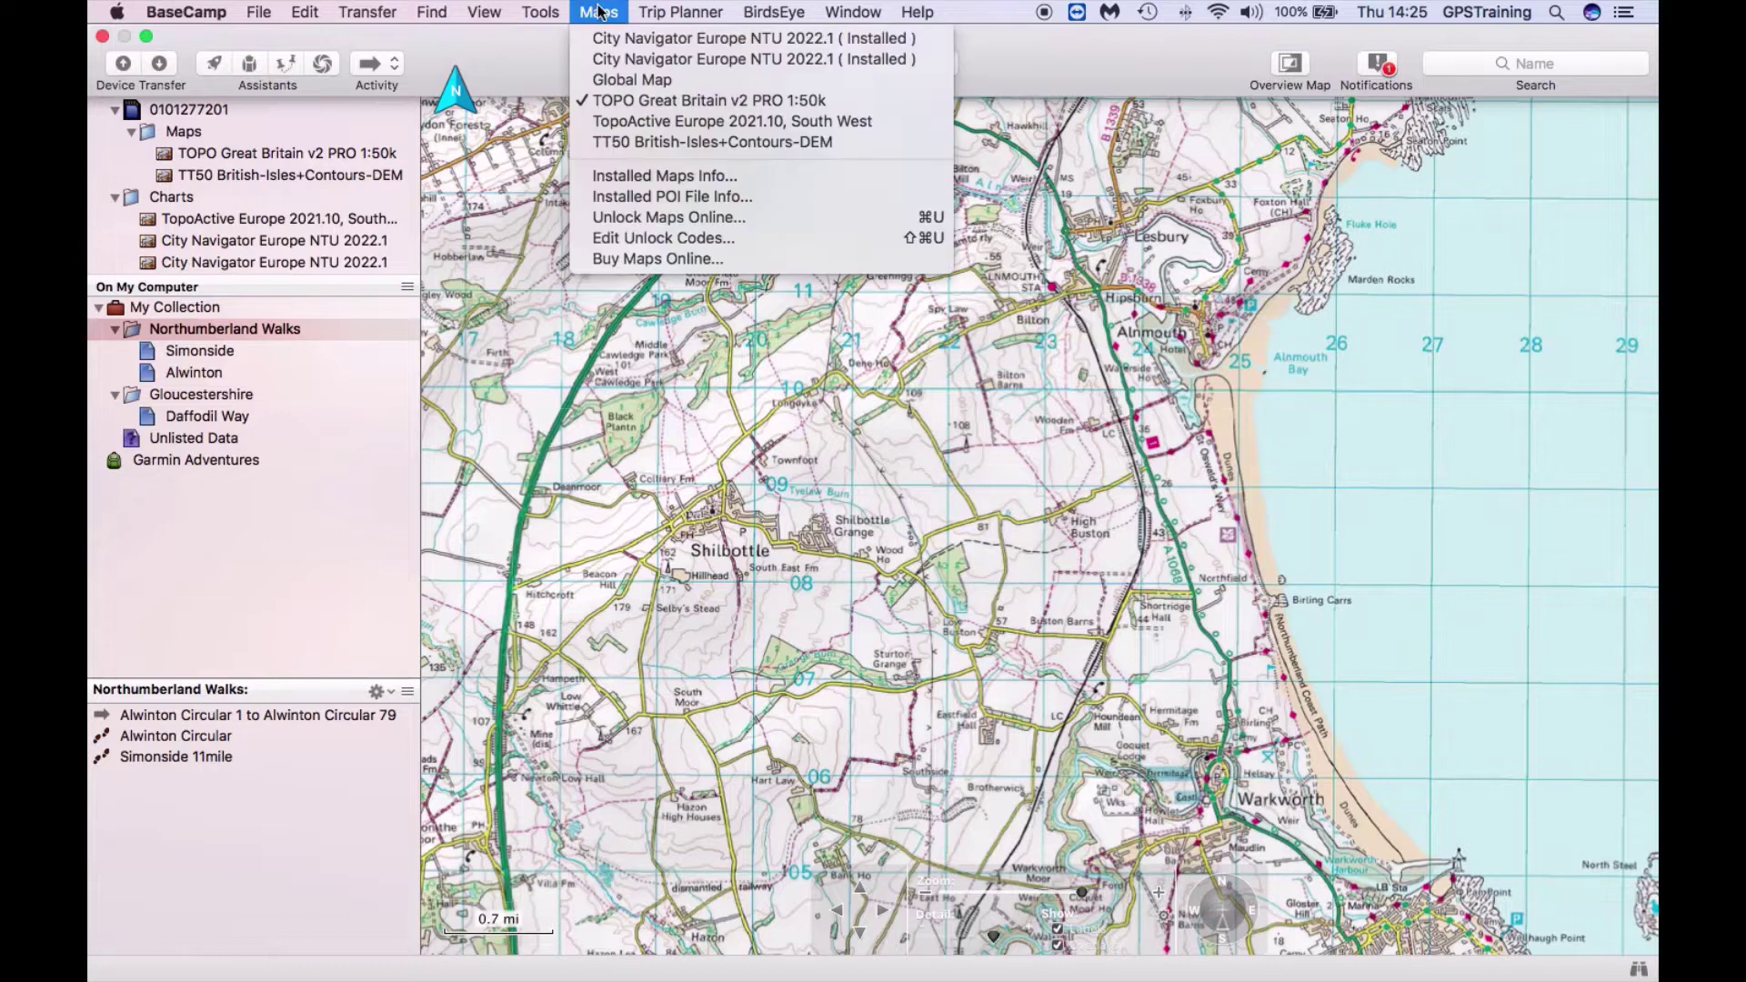
click(630, 101)
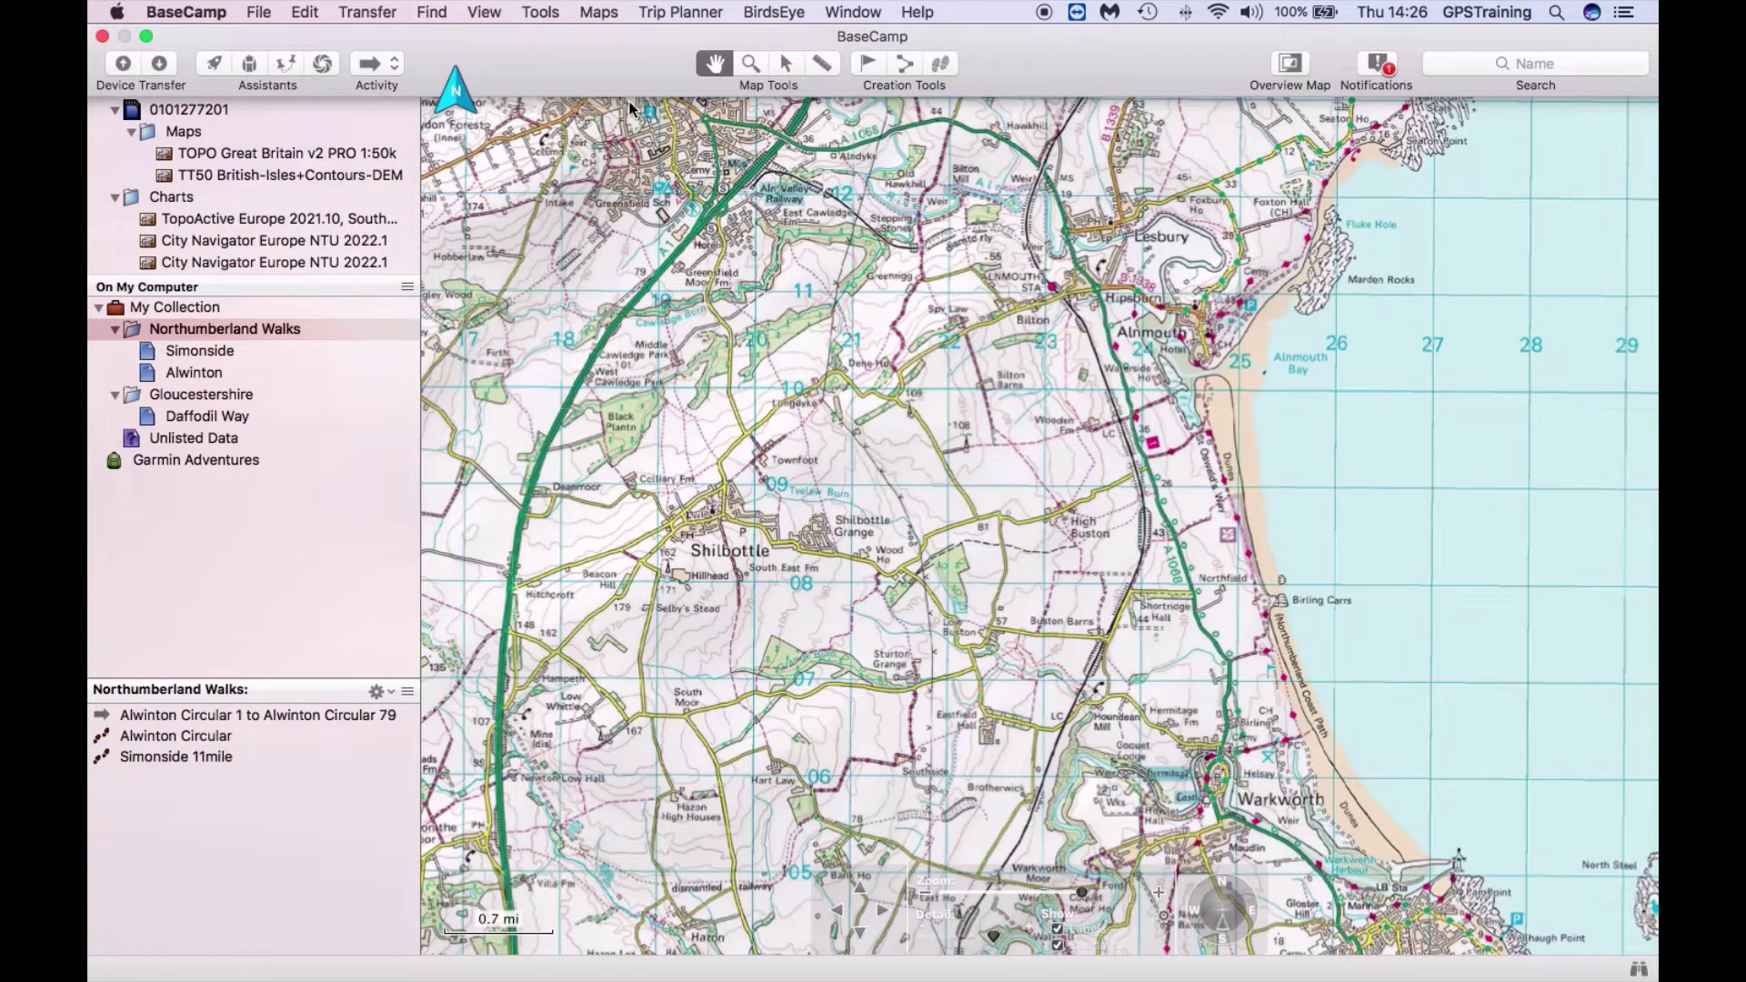
- Search for "rothbury", show the Rothbury place result on the map and close the search results
click(1540, 63)
text(rothb)
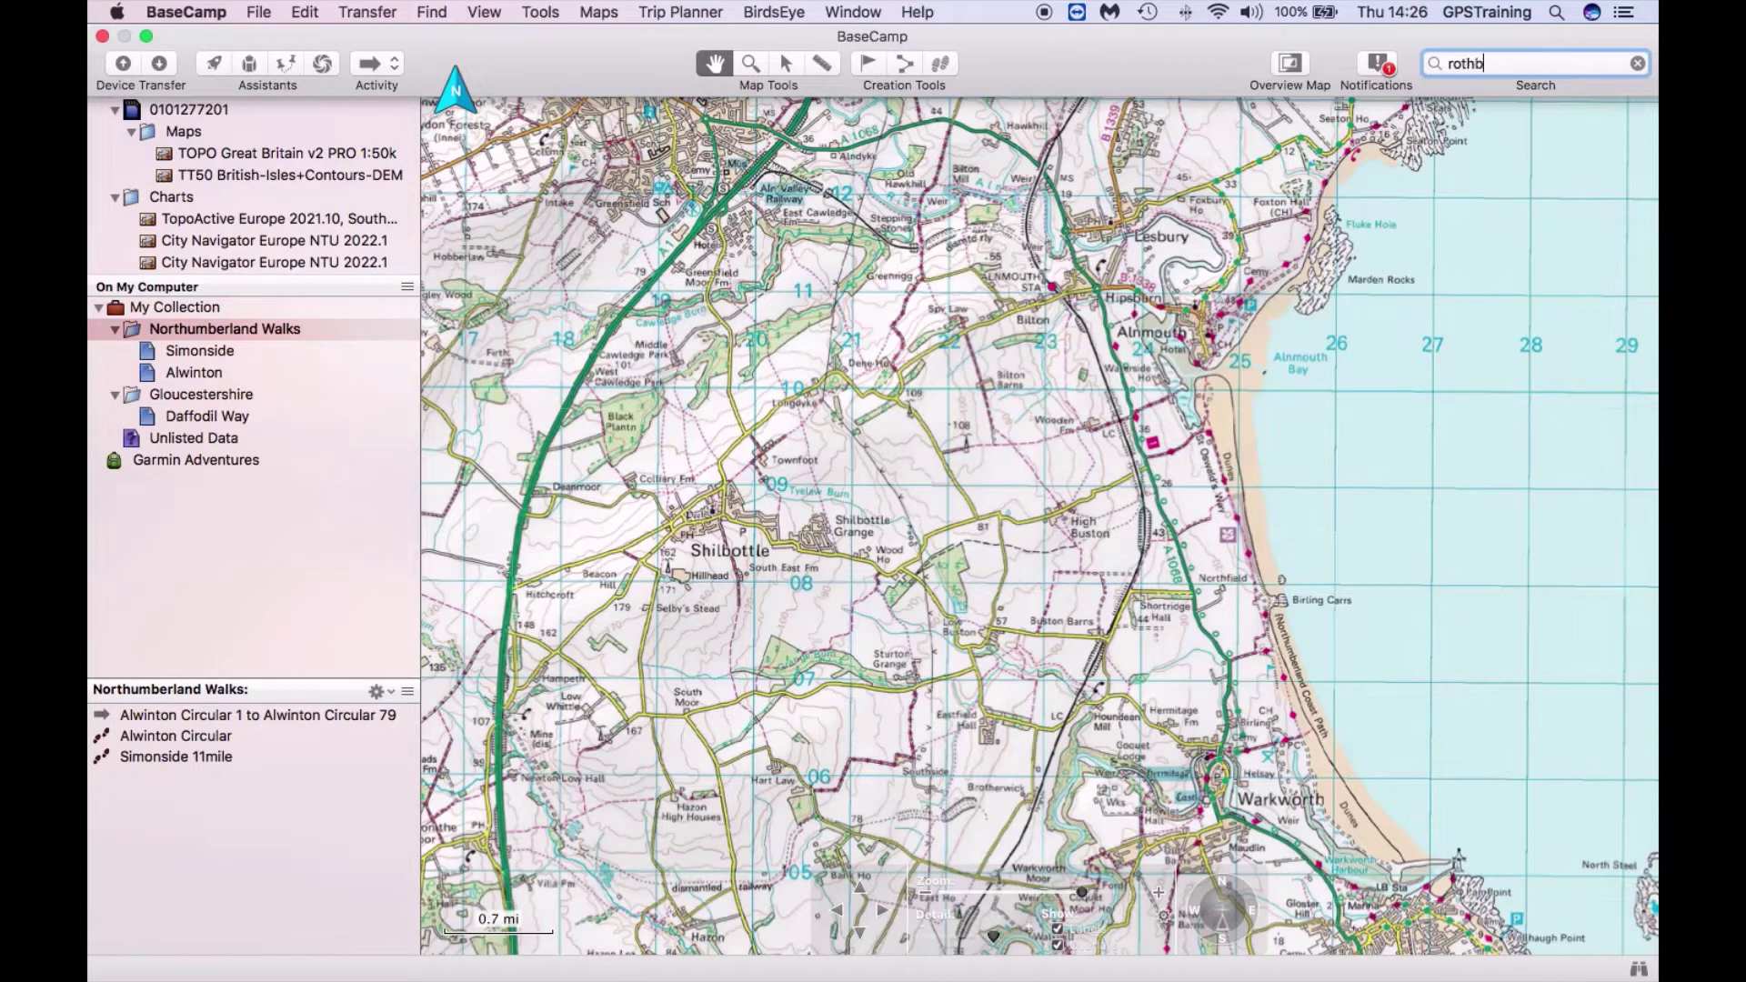
text(ury)
key(Return)
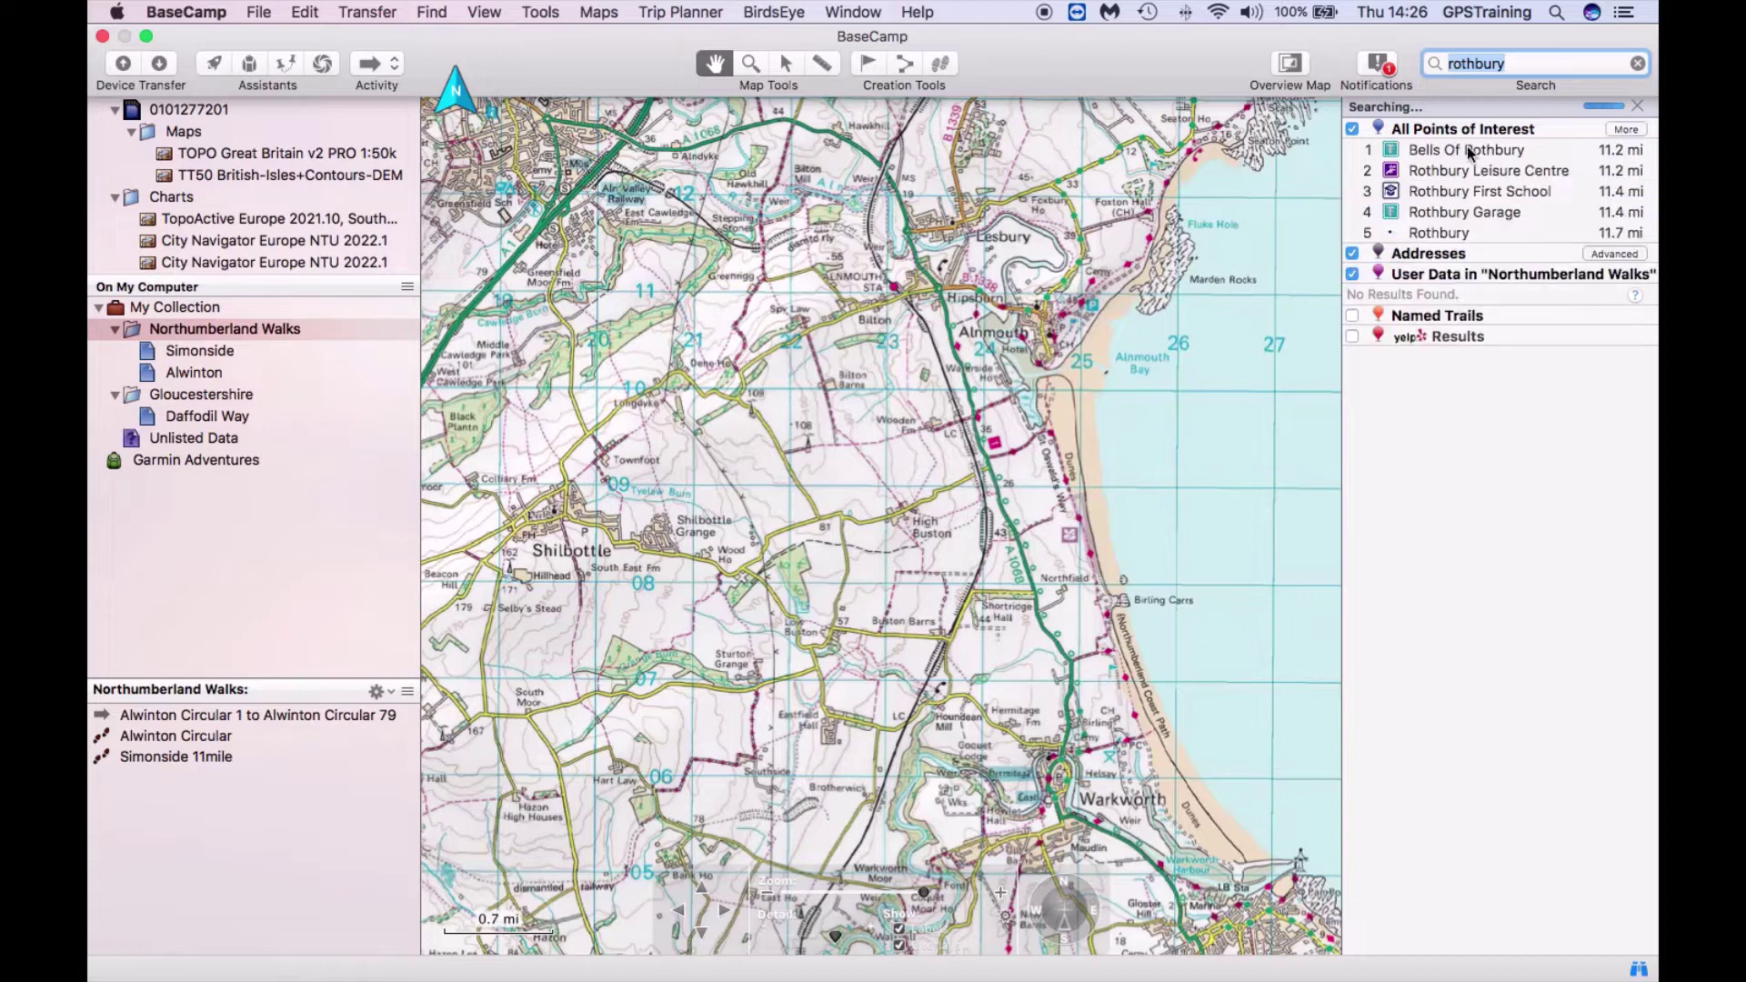
click(1454, 235)
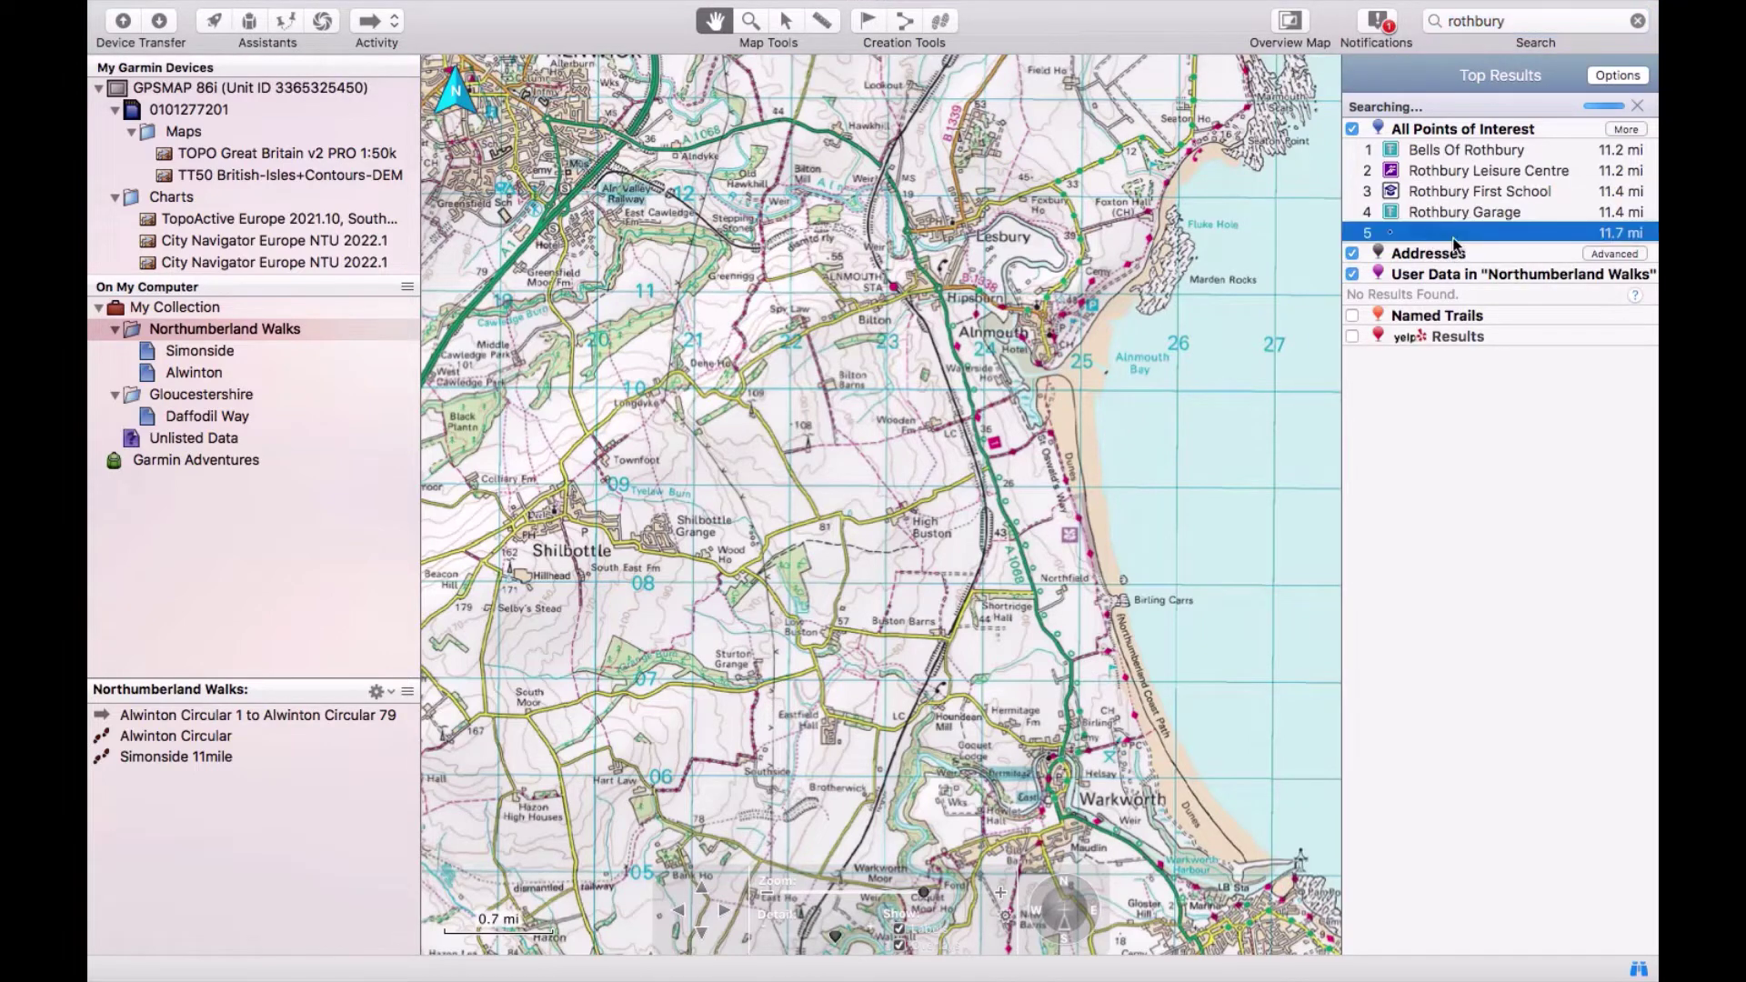
click(1637, 971)
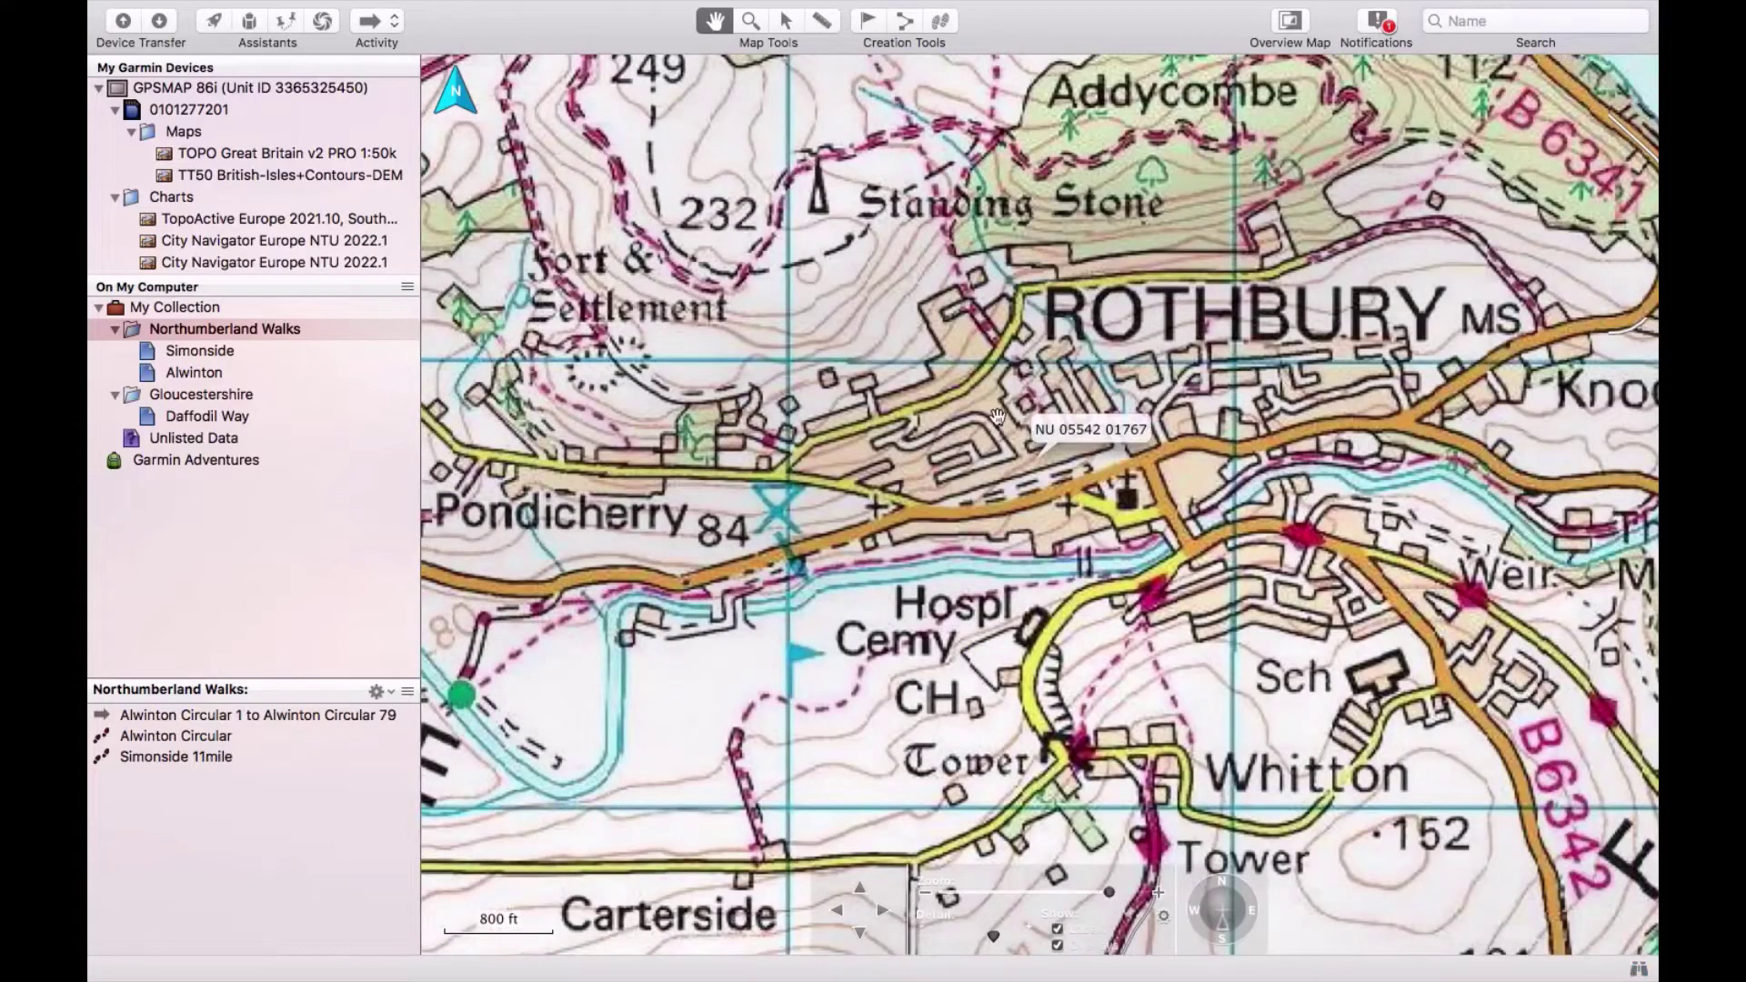
- Start a Direct route in the Simonside list from Rothbury's northern edge, following the path north past Addycombe into the woods
drag(1023, 400, 1017, 710)
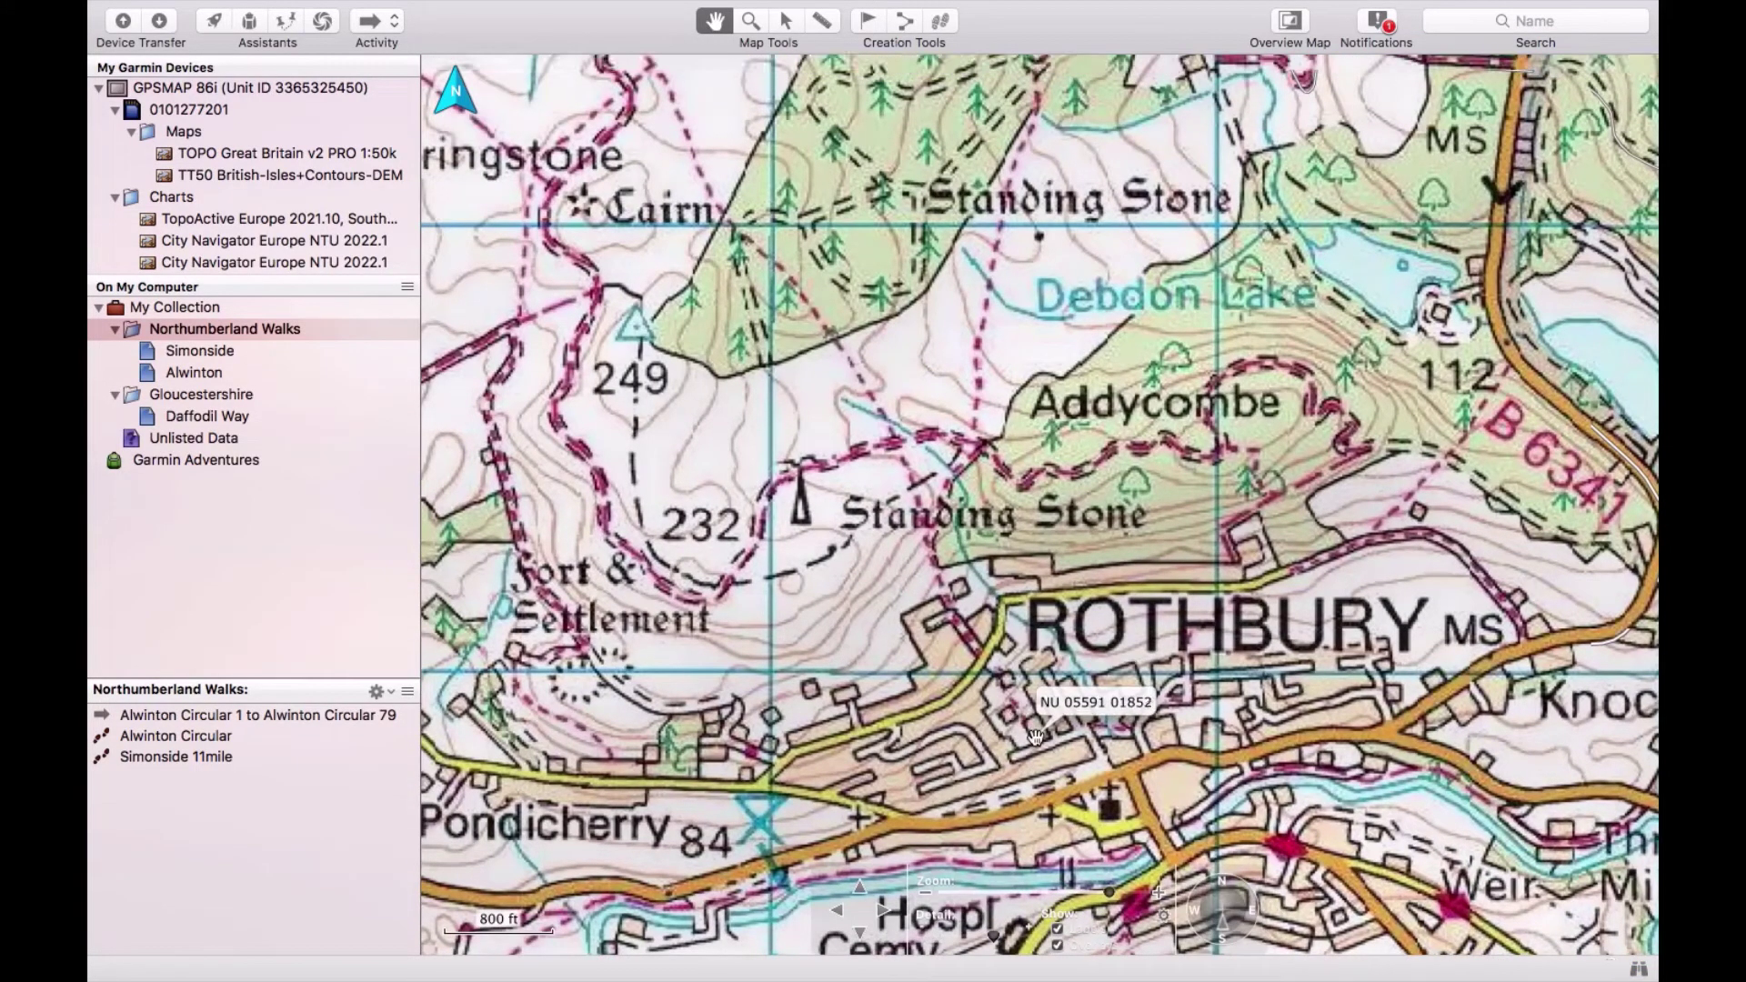
click(221, 357)
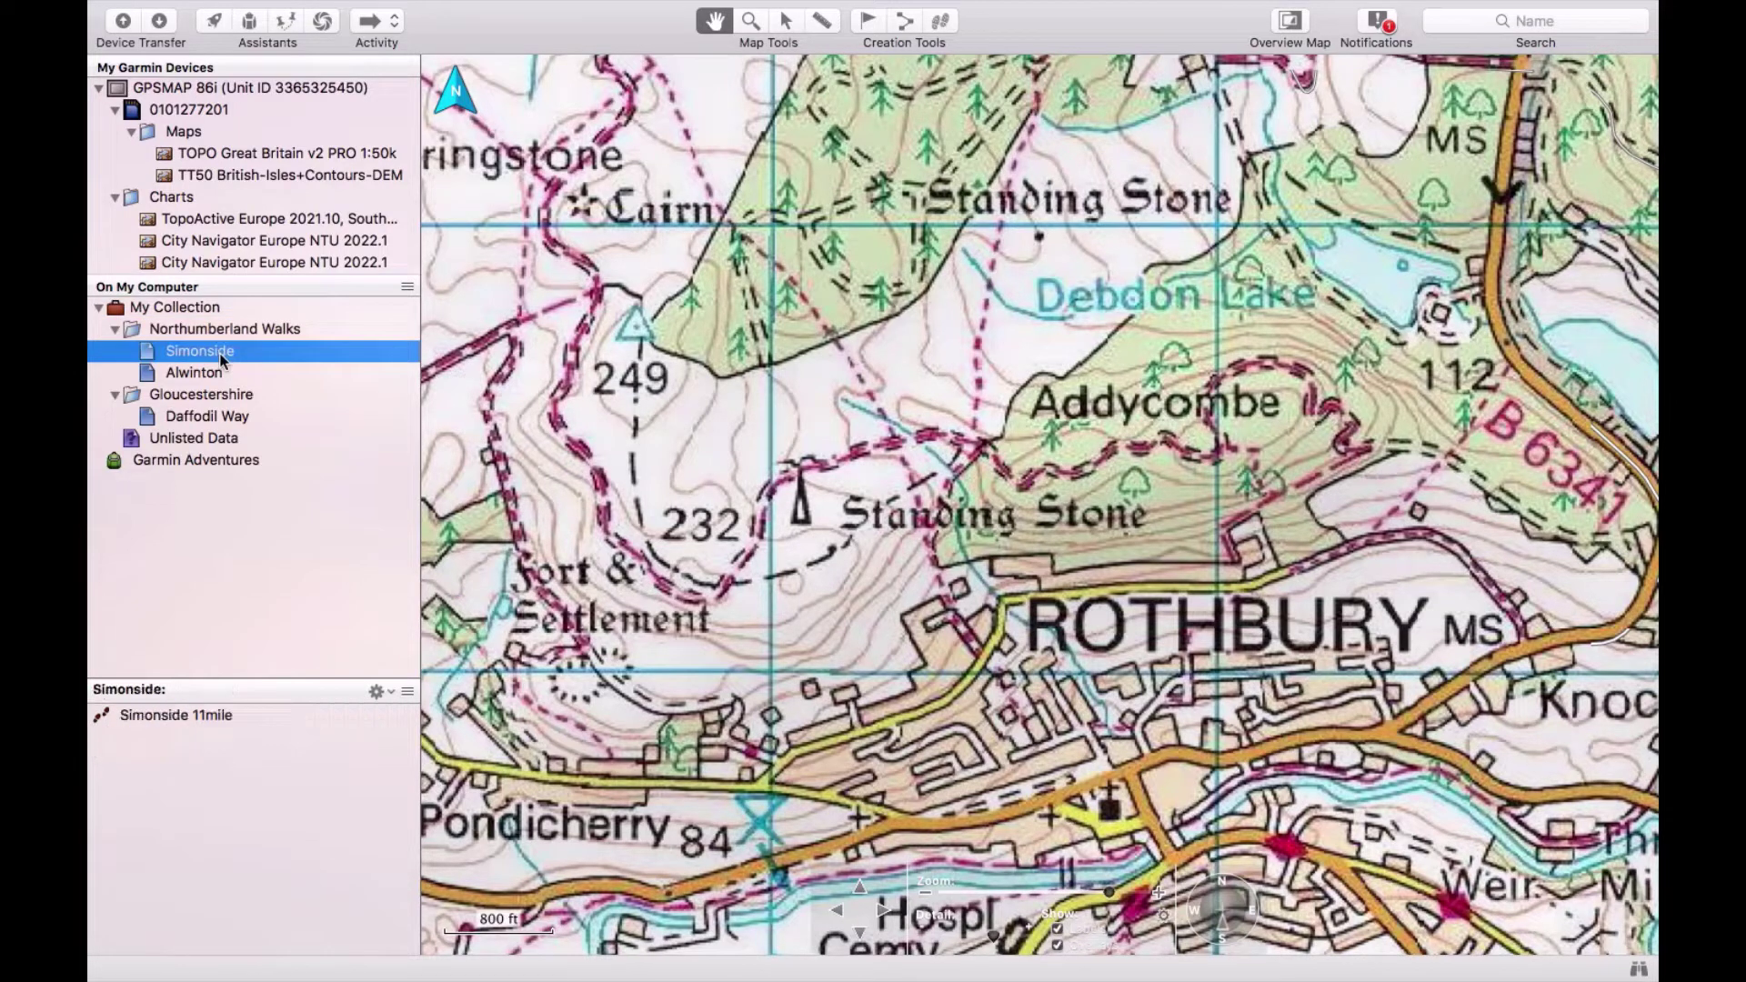
click(901, 26)
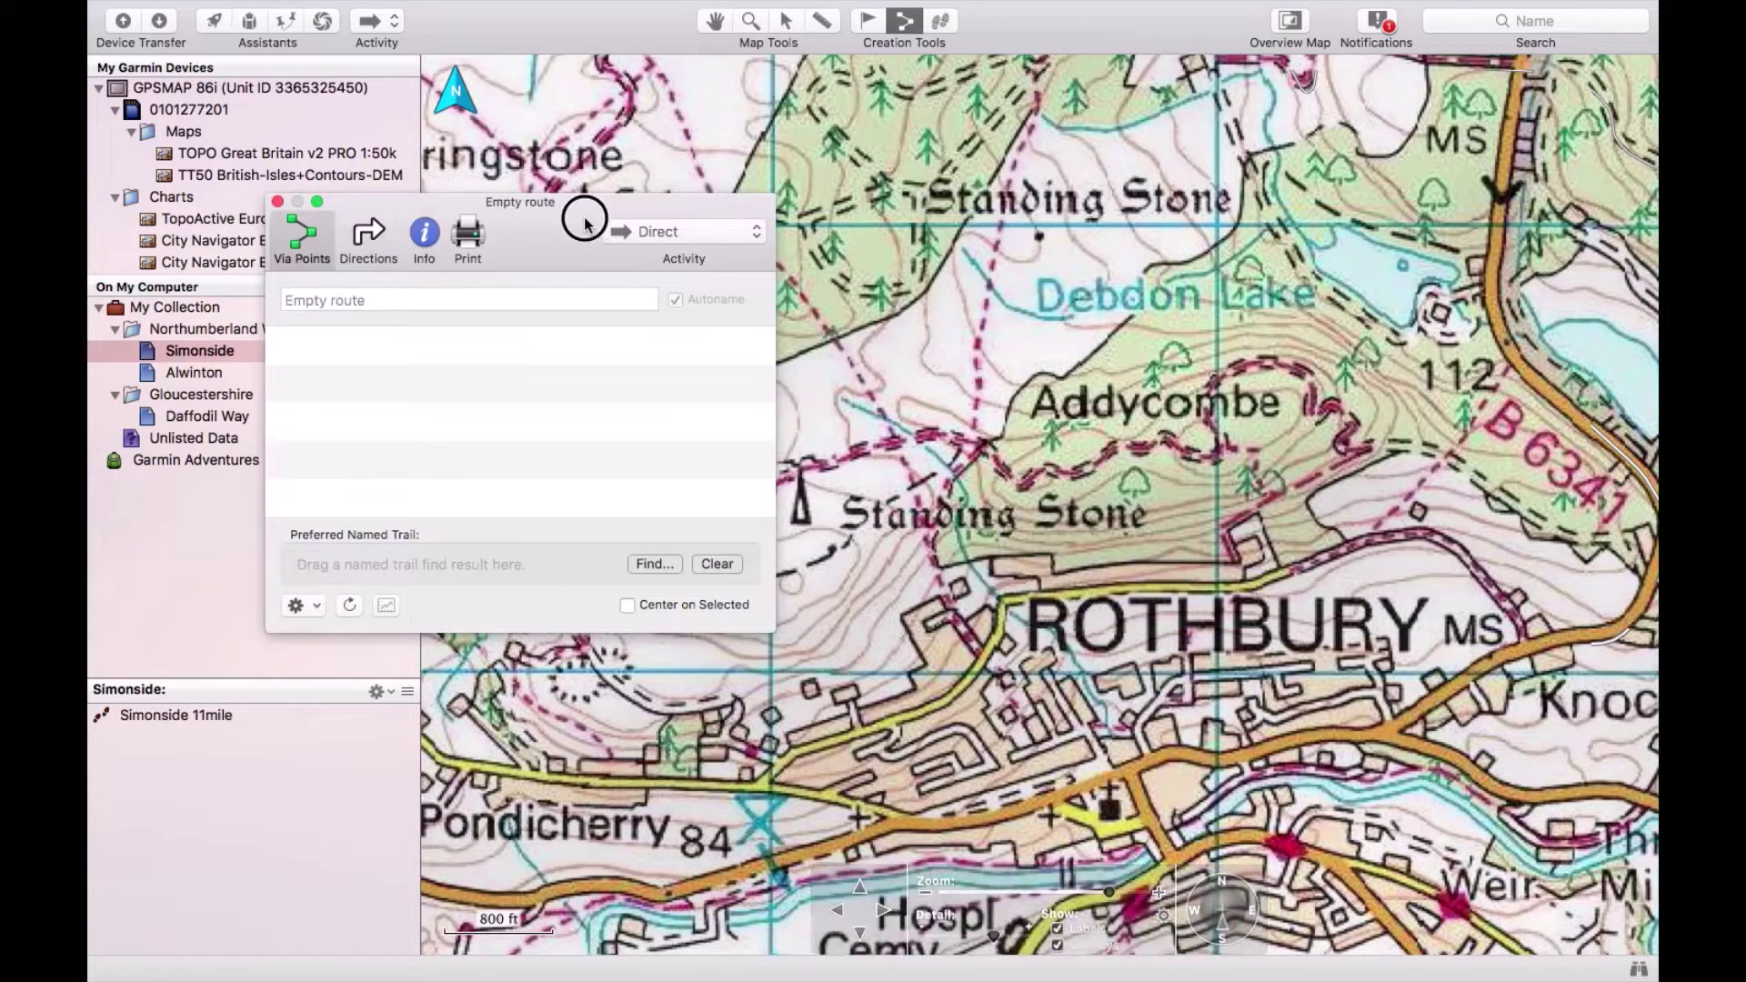
drag(584, 223, 270, 342)
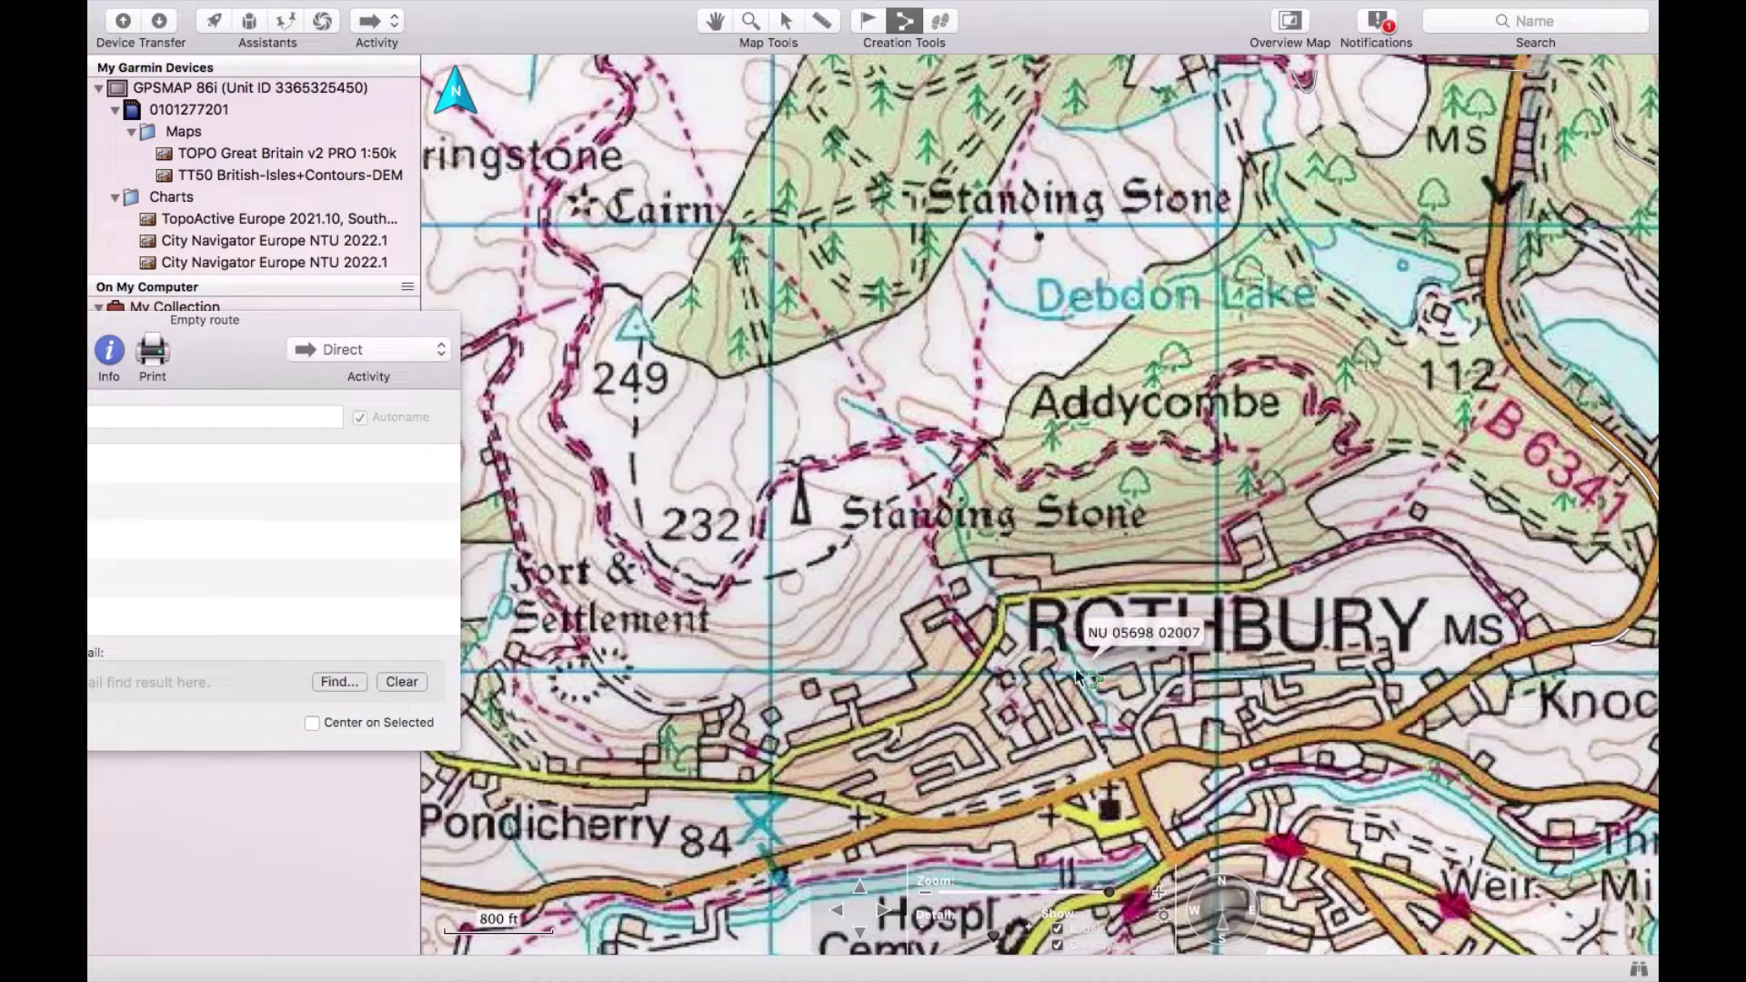
click(992, 663)
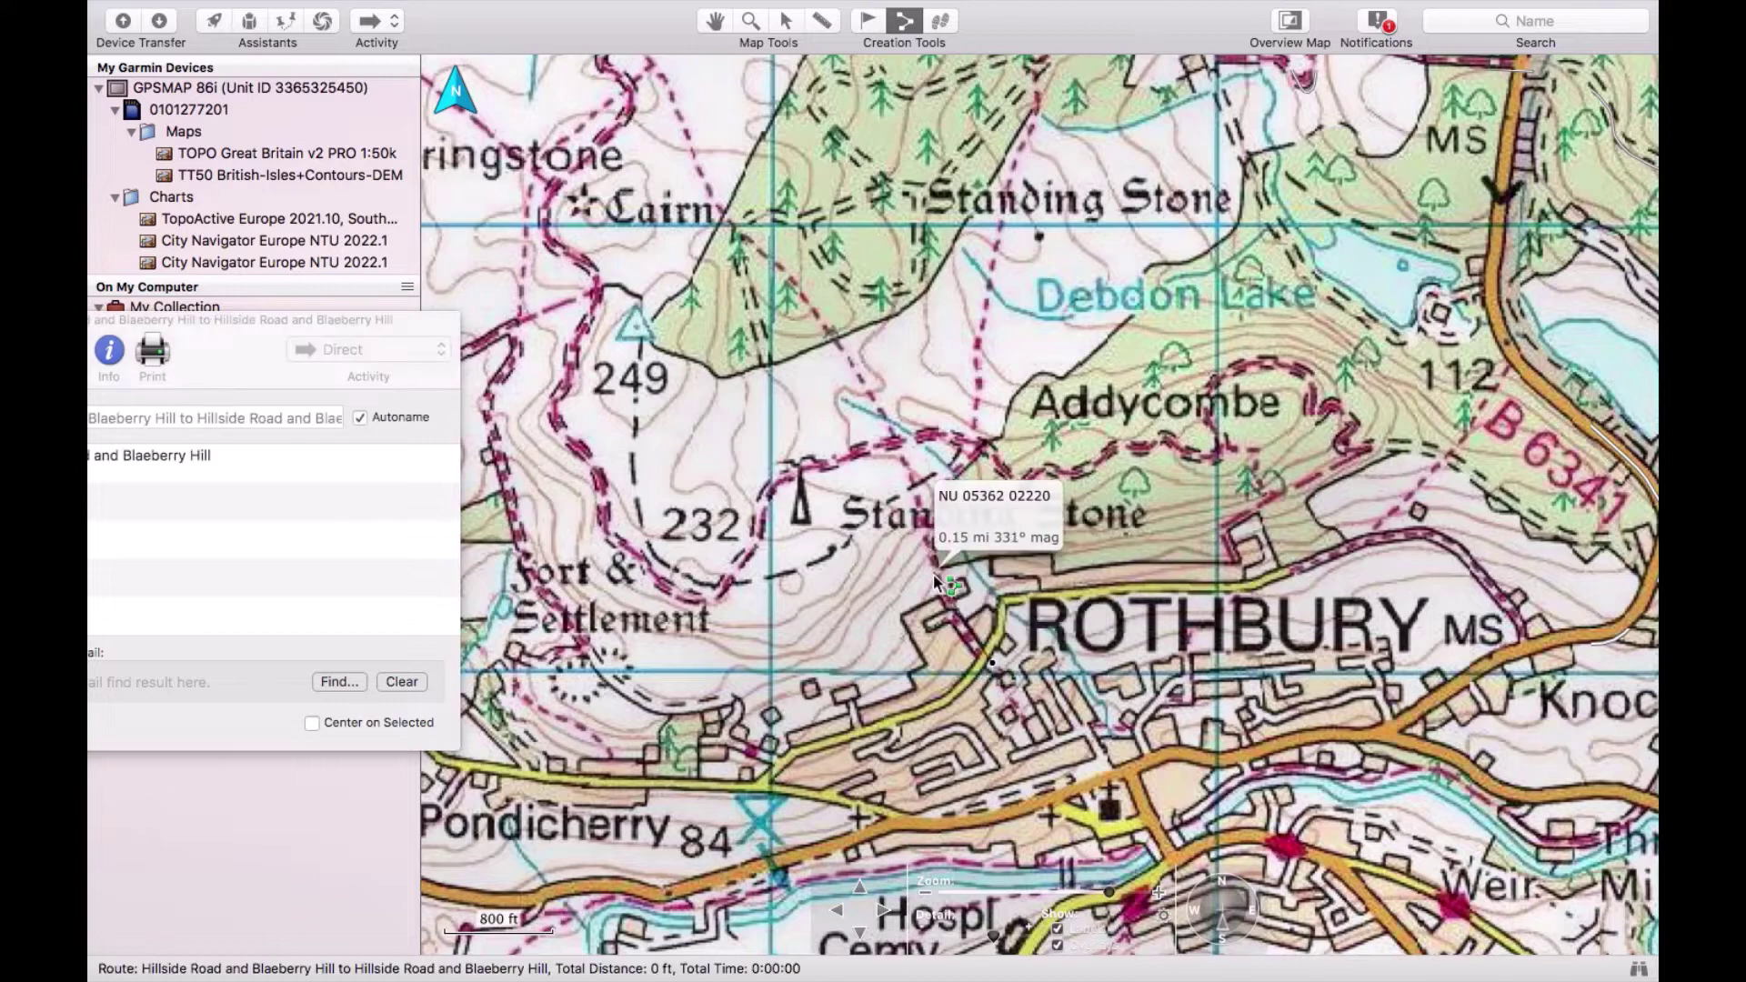
click(935, 572)
click(936, 517)
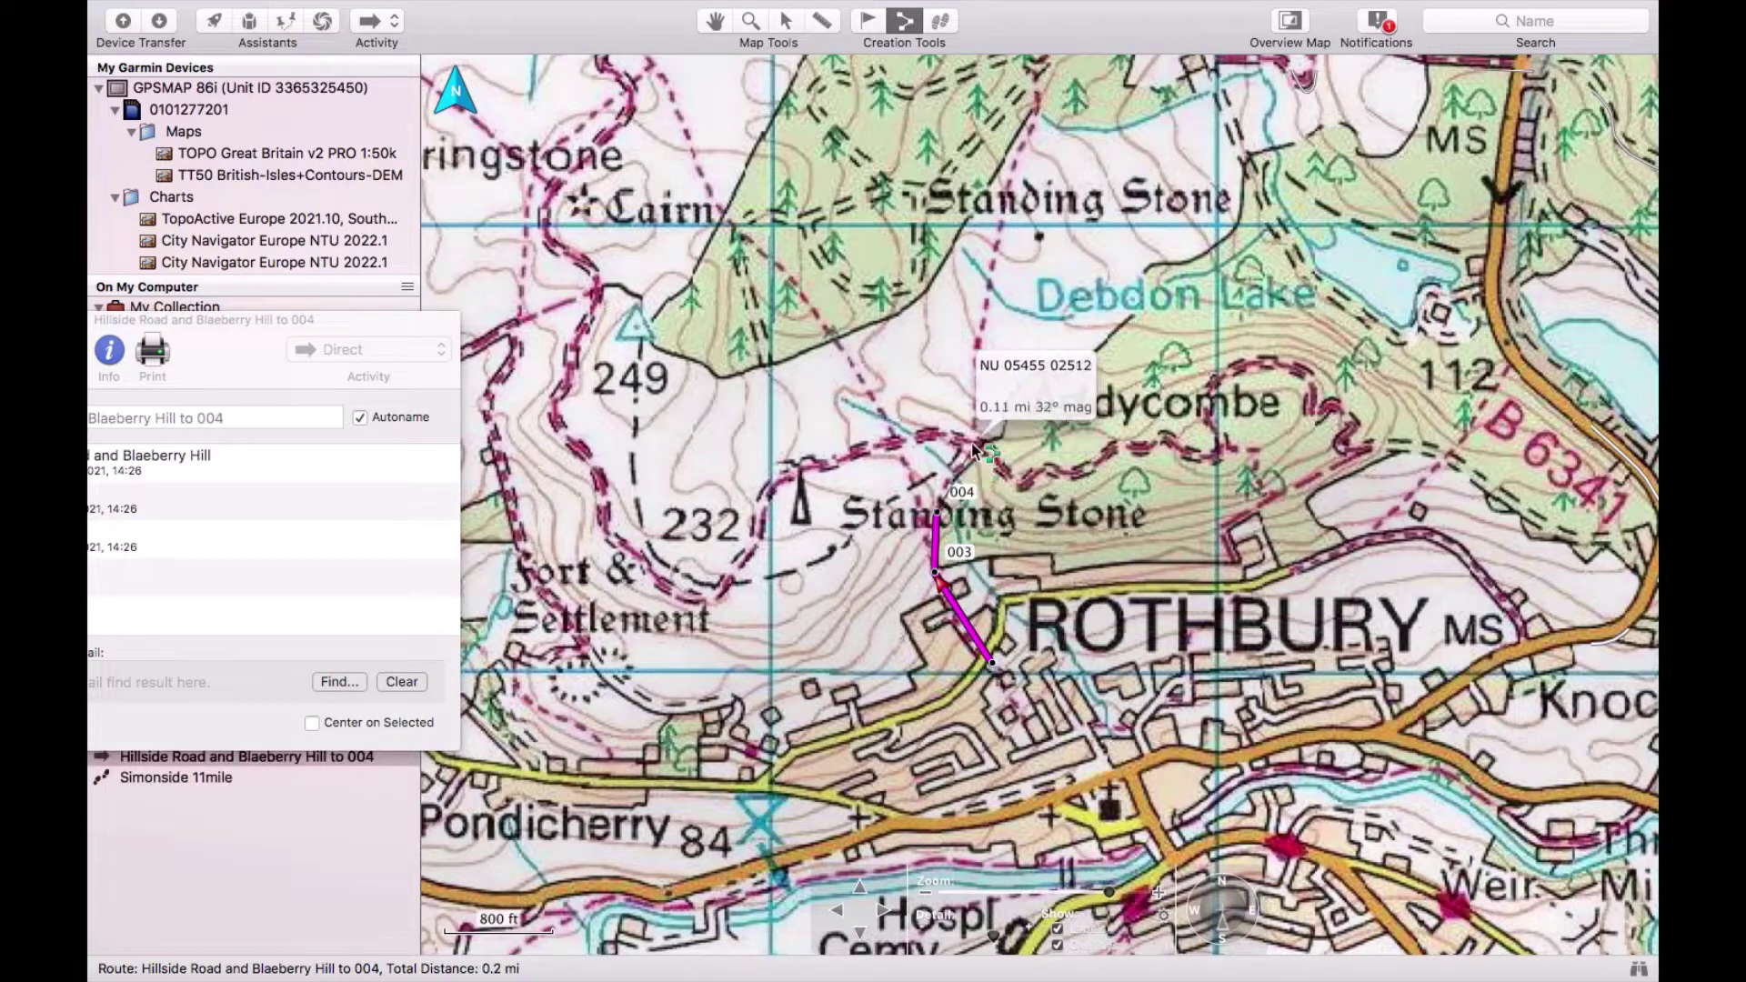
click(967, 438)
click(983, 270)
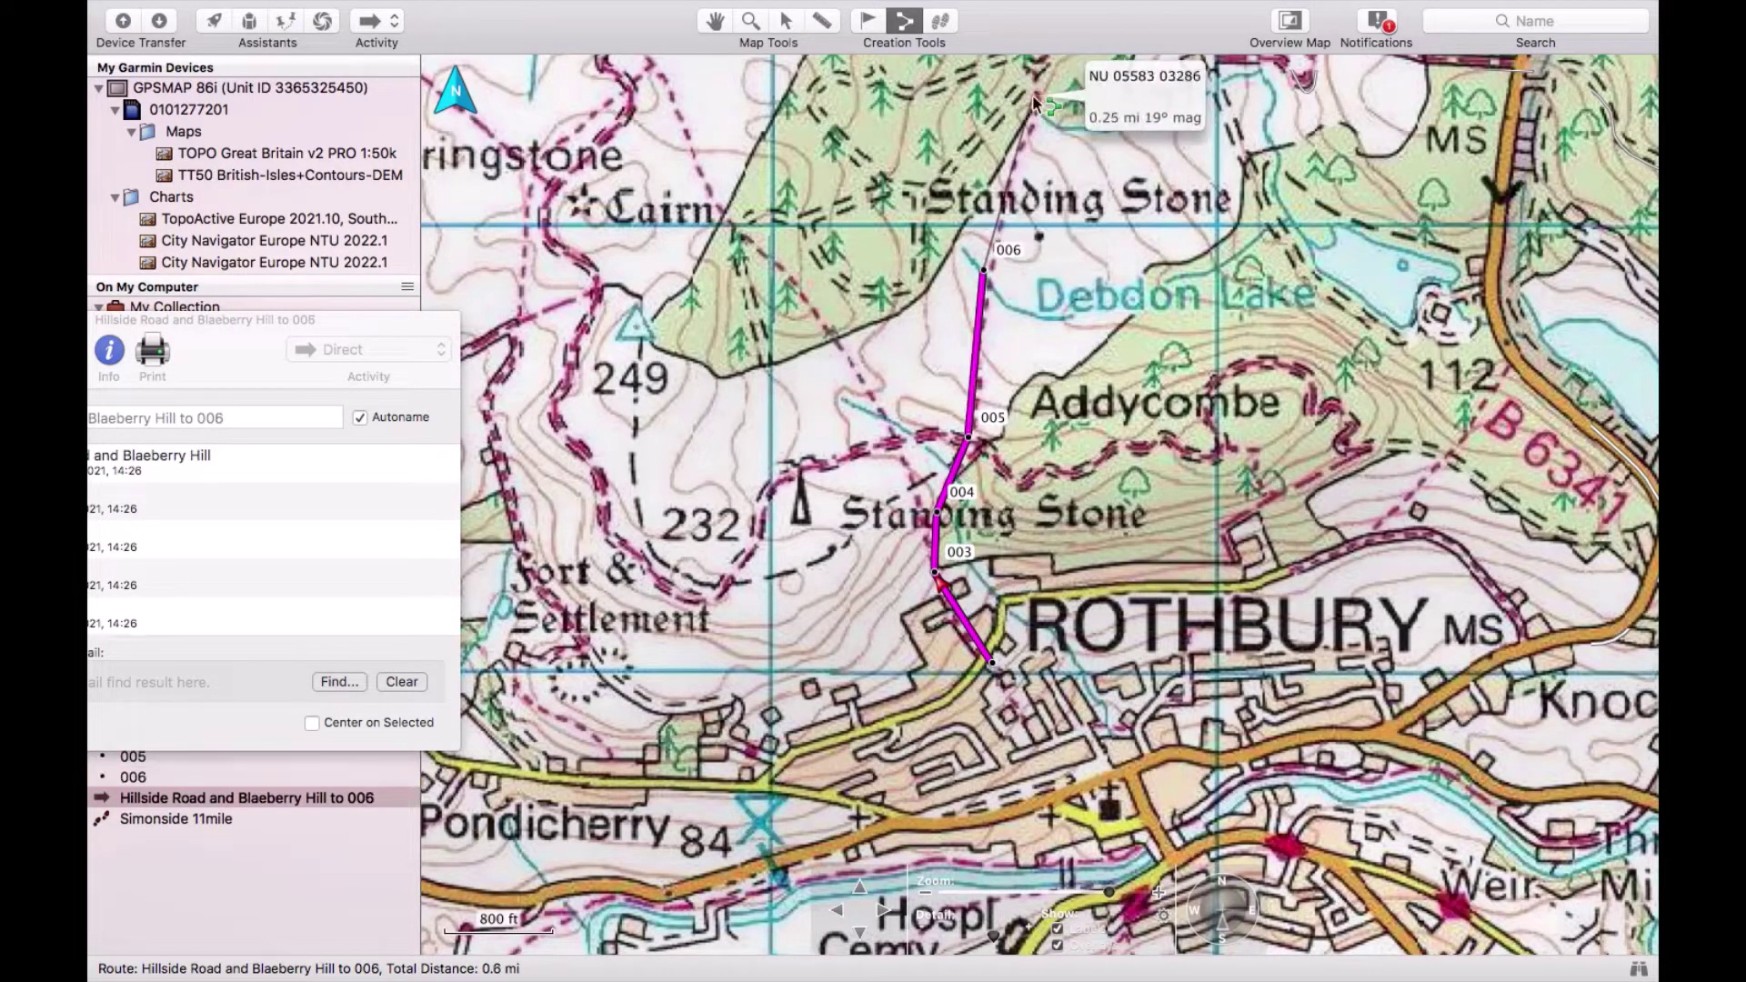
click(1034, 94)
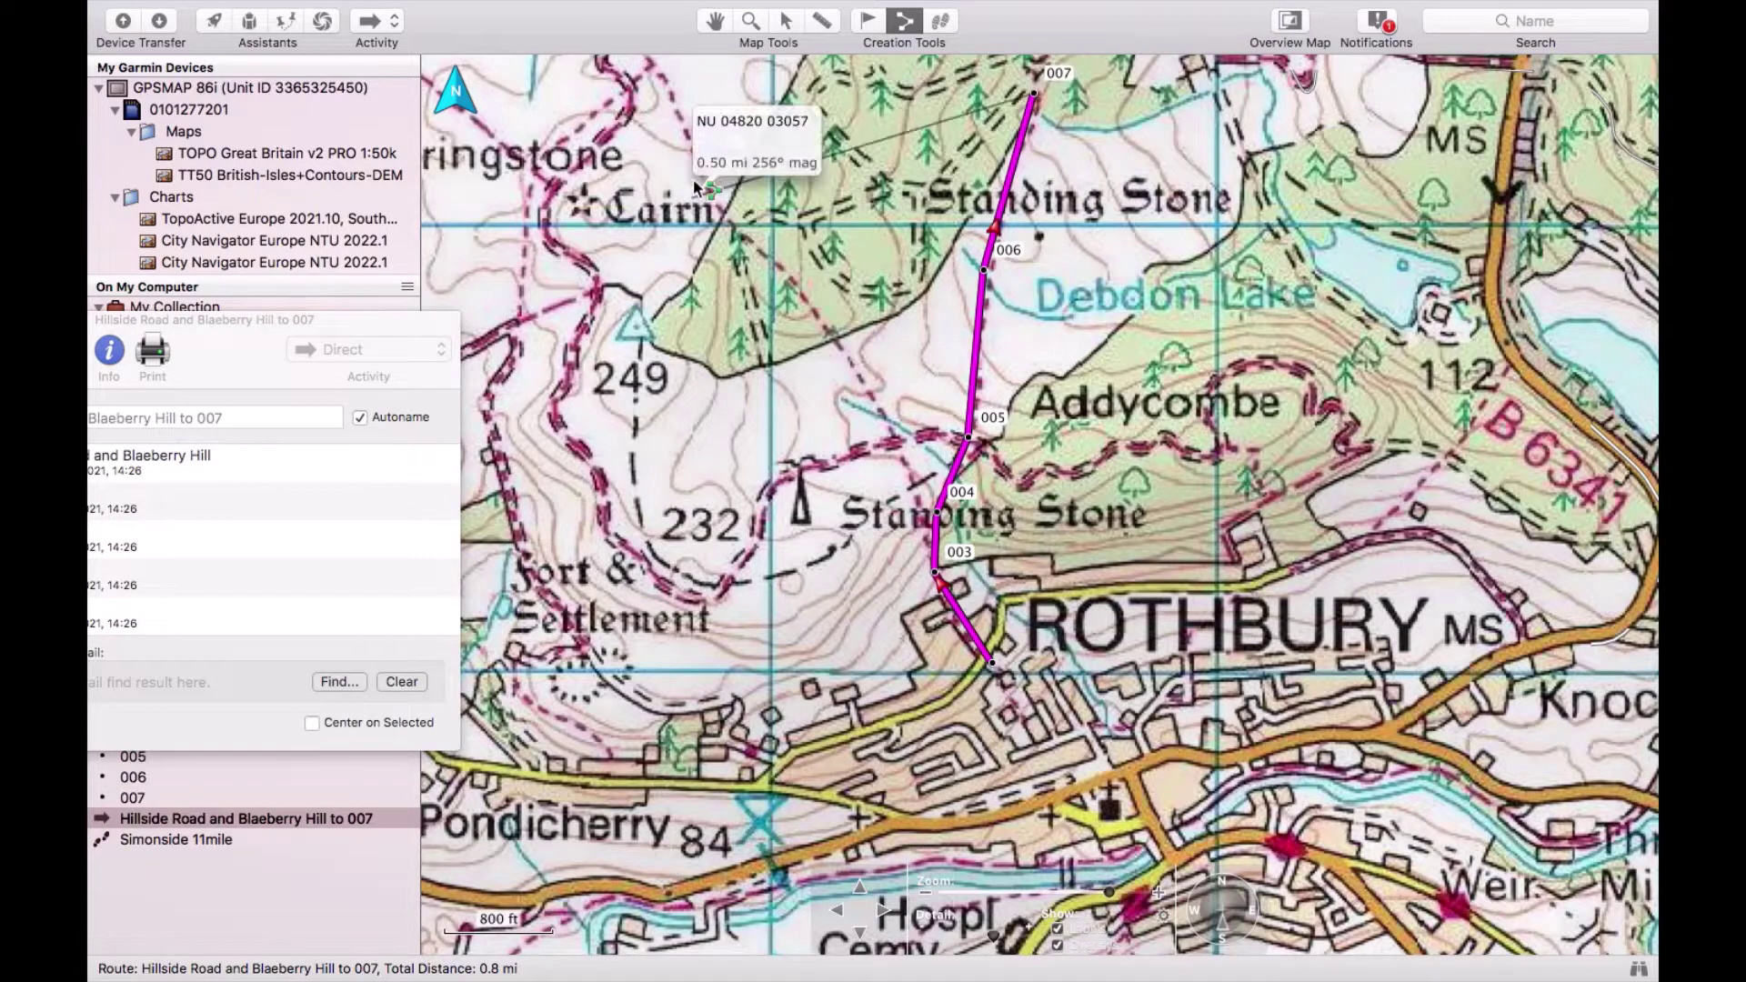
- Extend the route to the track junction in the northern woods and west along the path beyond the trees
click(859, 890)
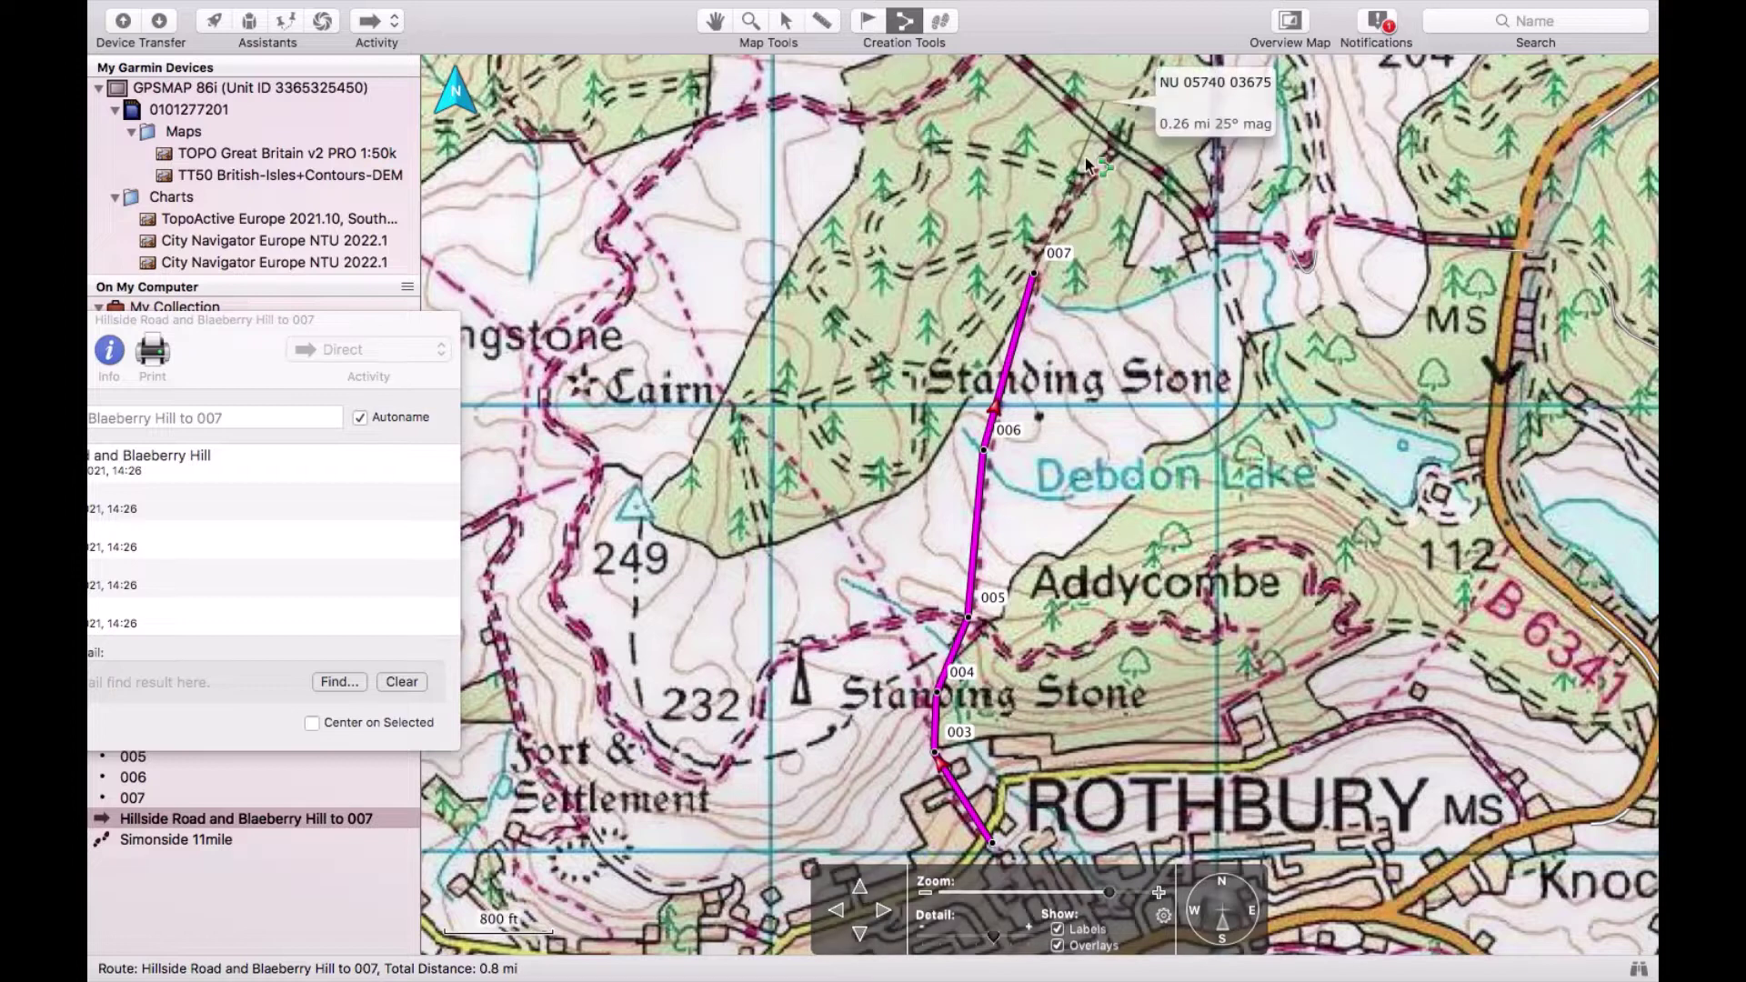
click(1116, 146)
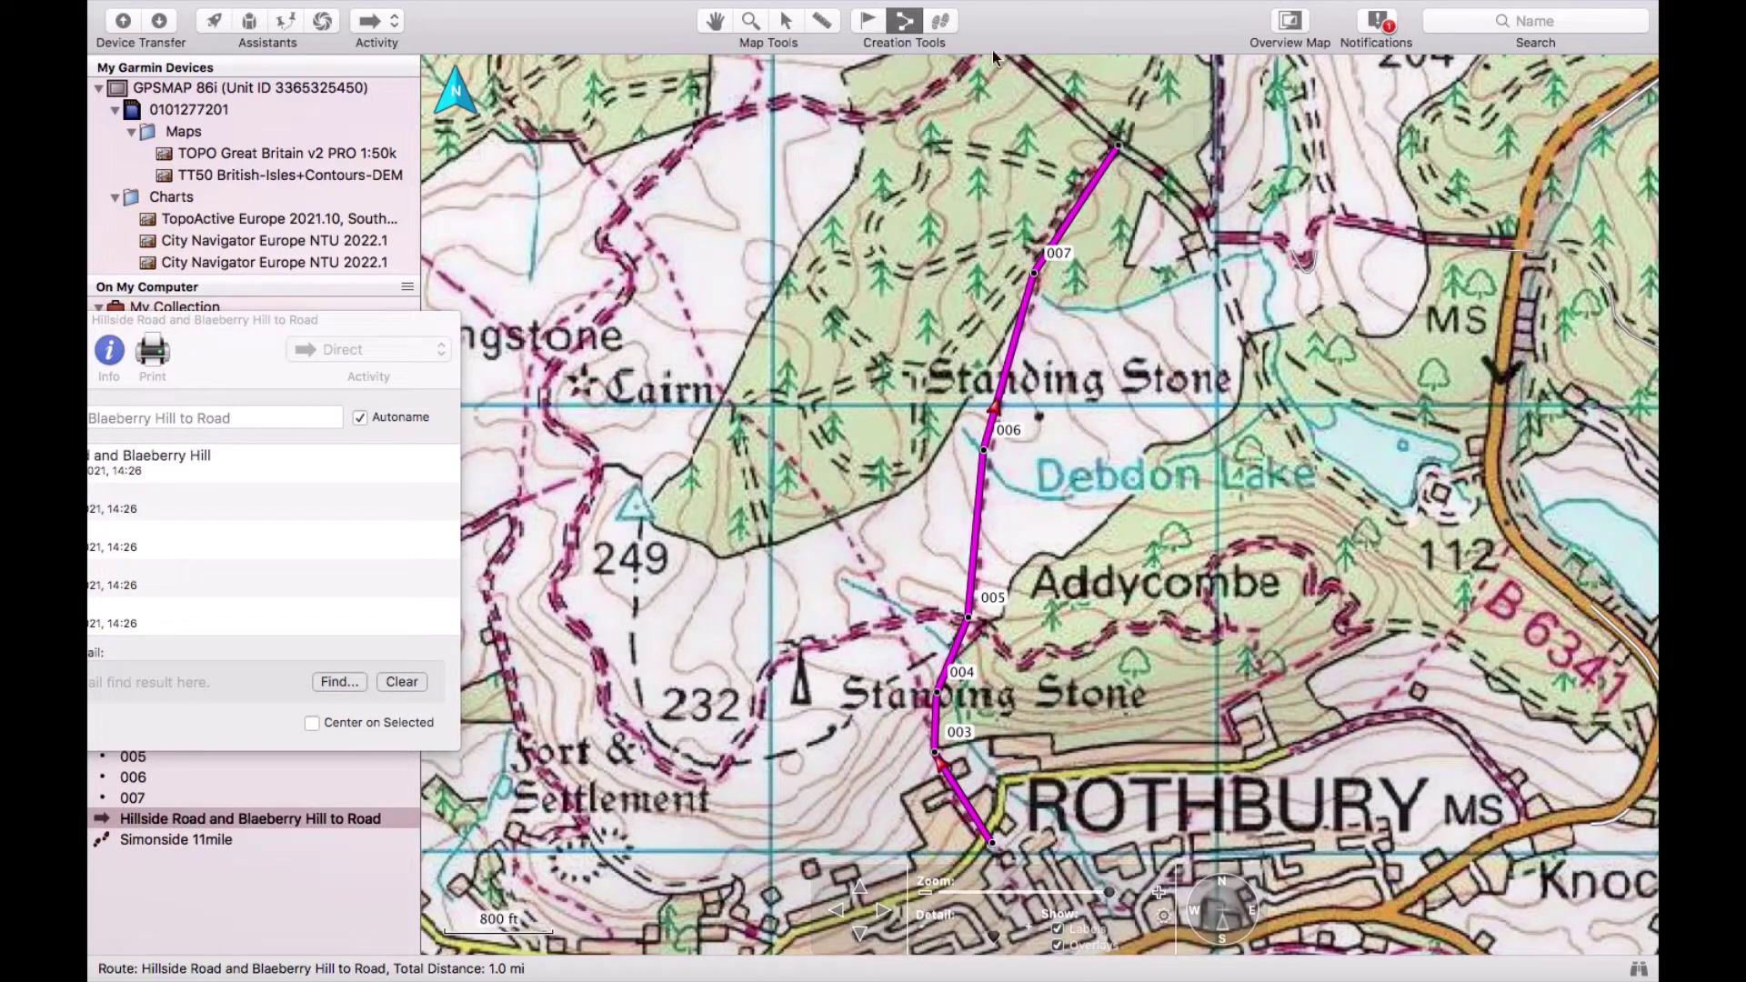
click(973, 64)
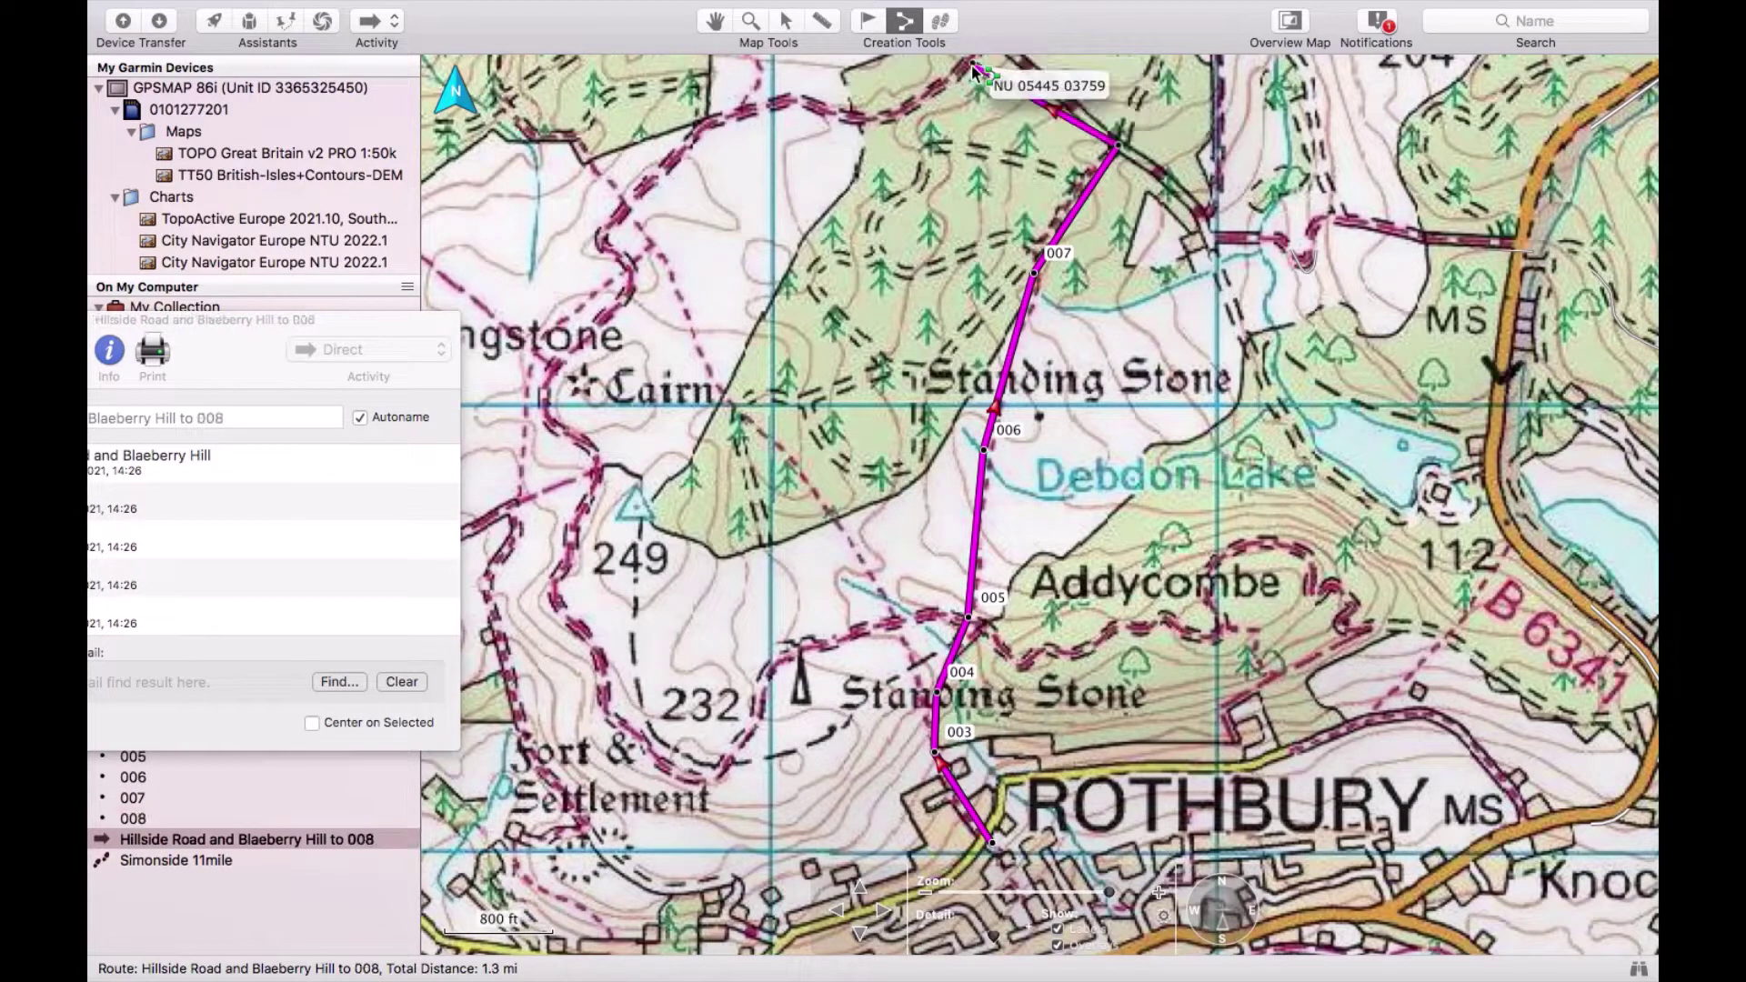
click(889, 115)
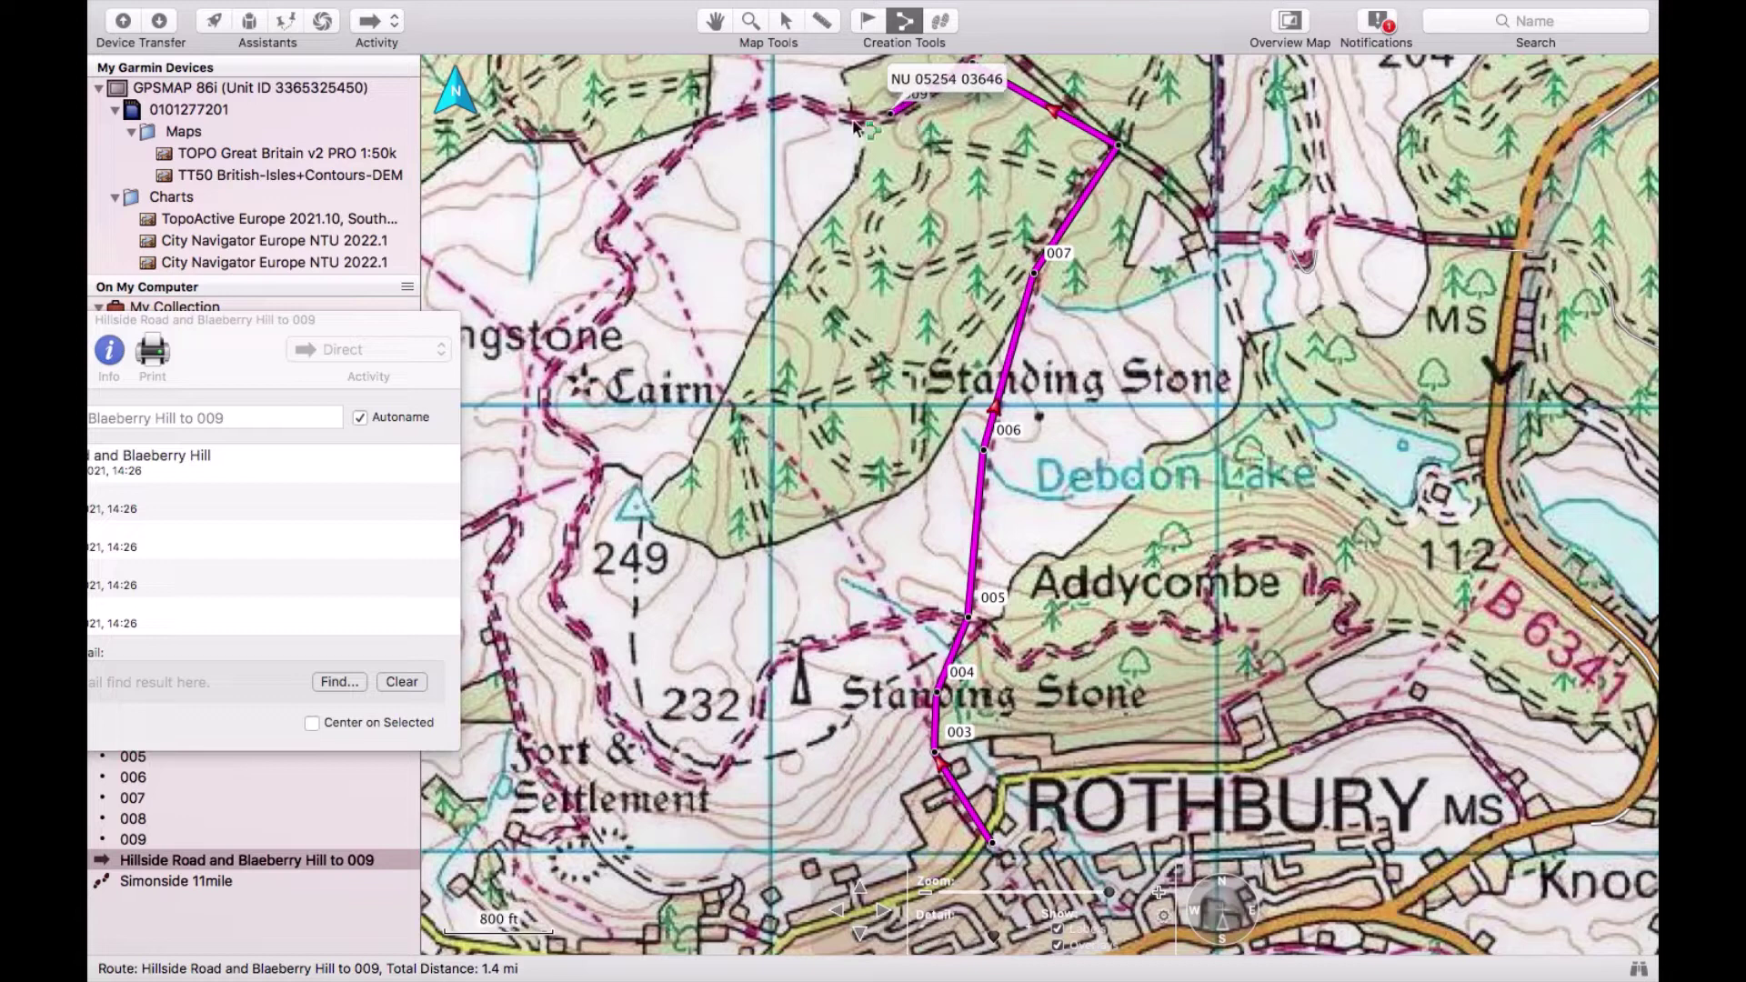
click(802, 107)
click(697, 137)
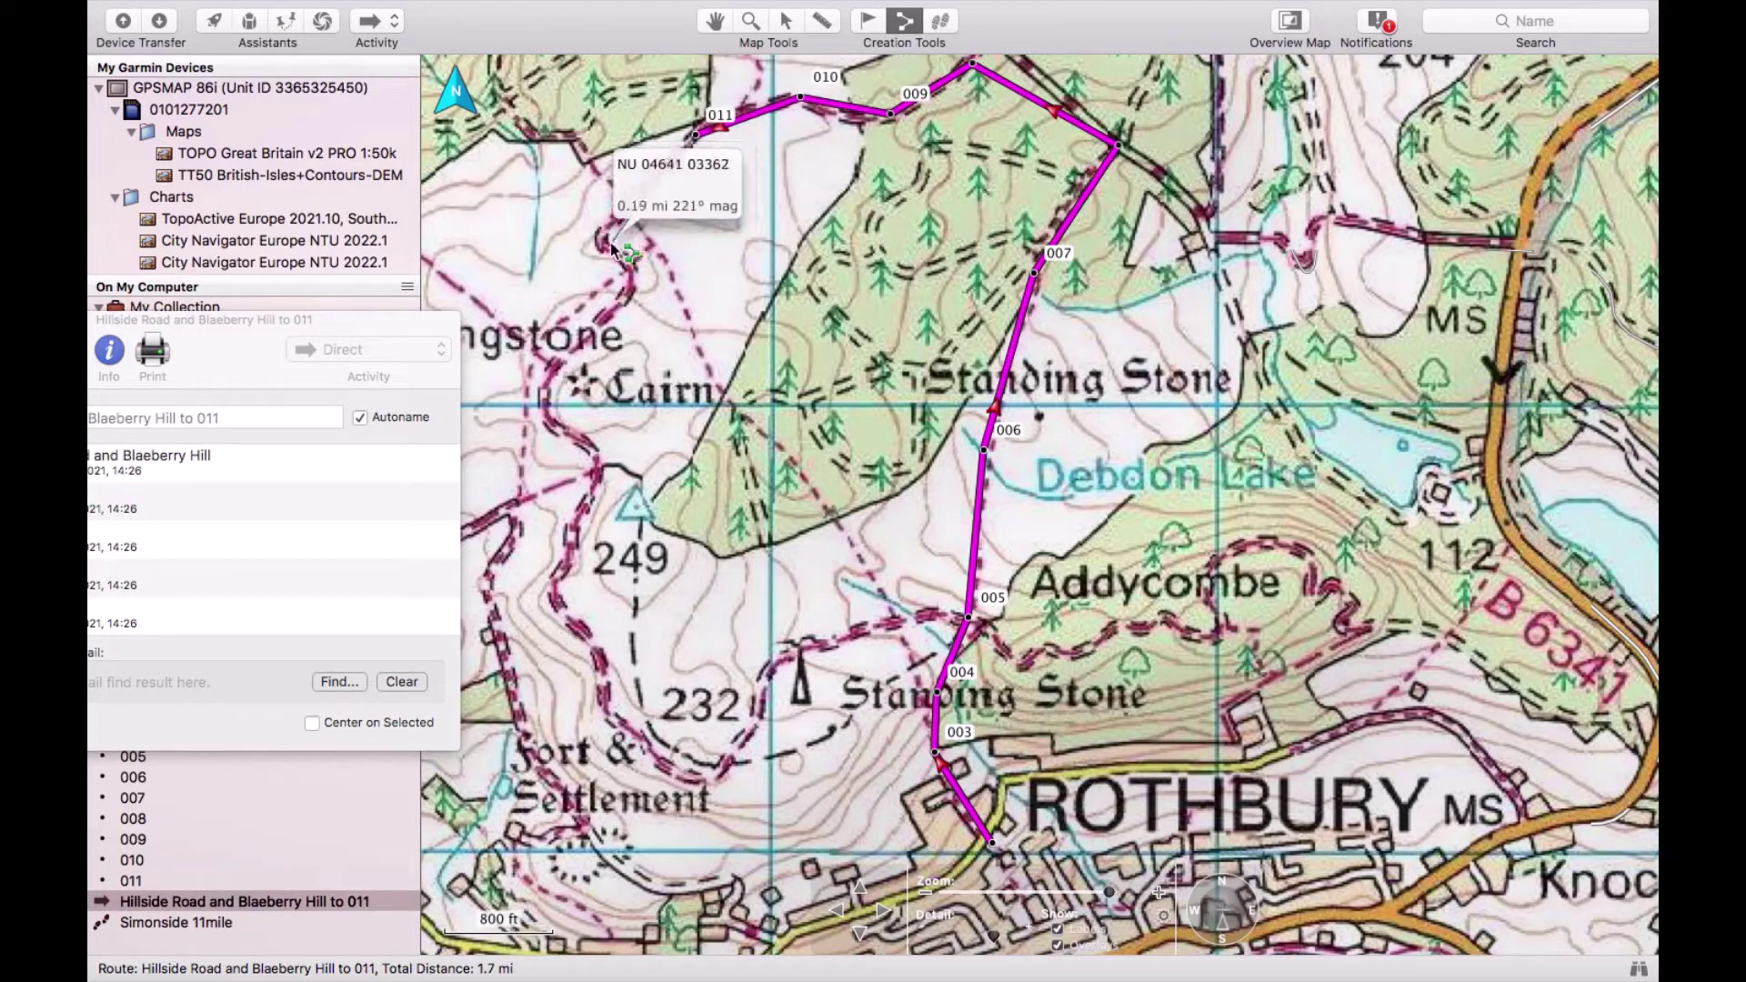
- Extend the route south along the track past the Cairn and the 249 summit toward Fort & Settlement
click(609, 236)
click(628, 289)
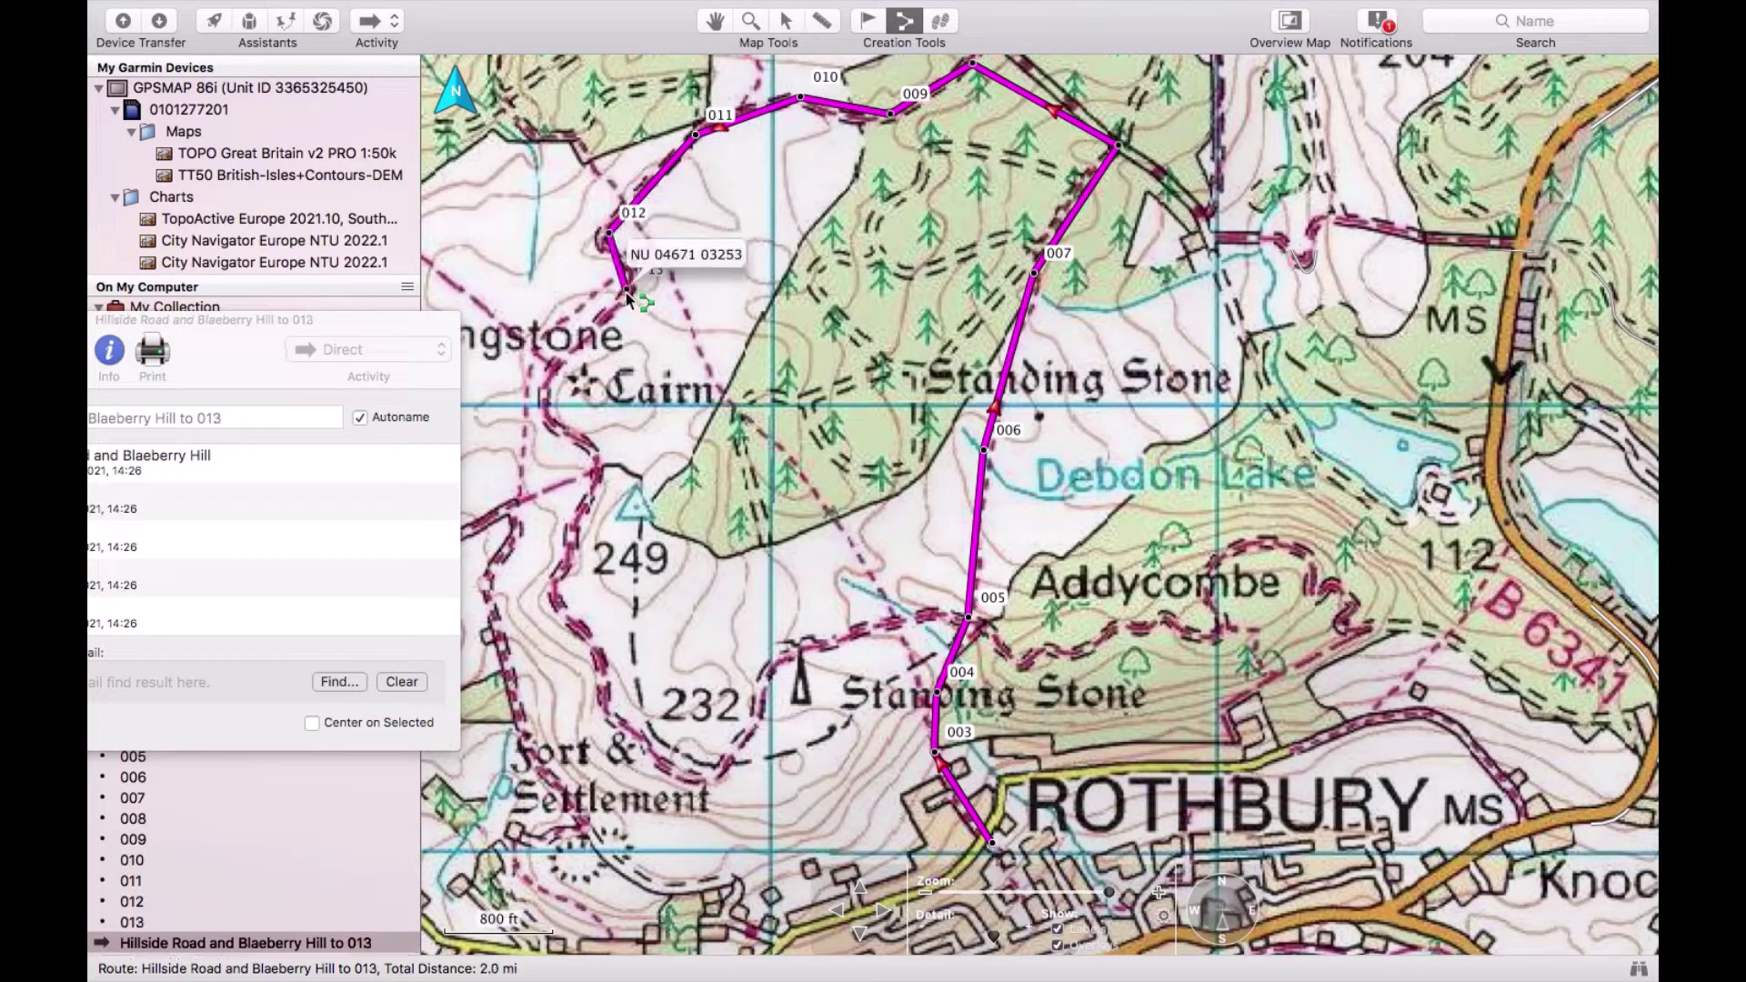
click(544, 397)
click(597, 469)
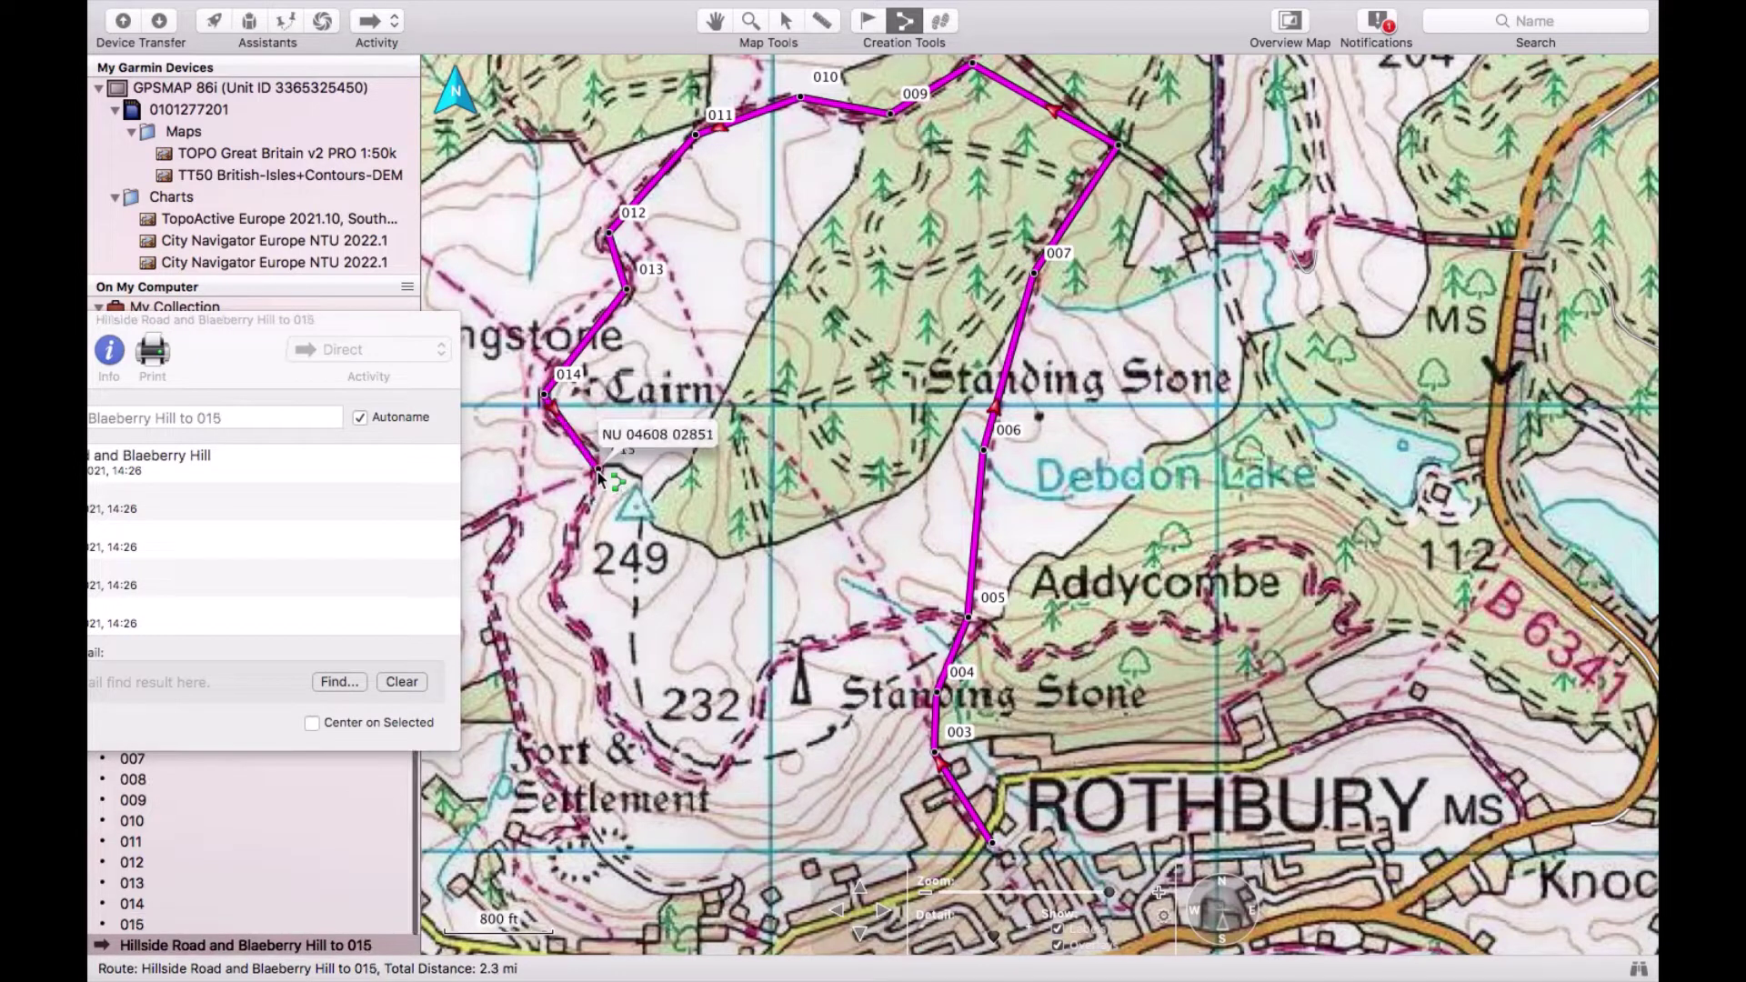
click(558, 592)
click(600, 696)
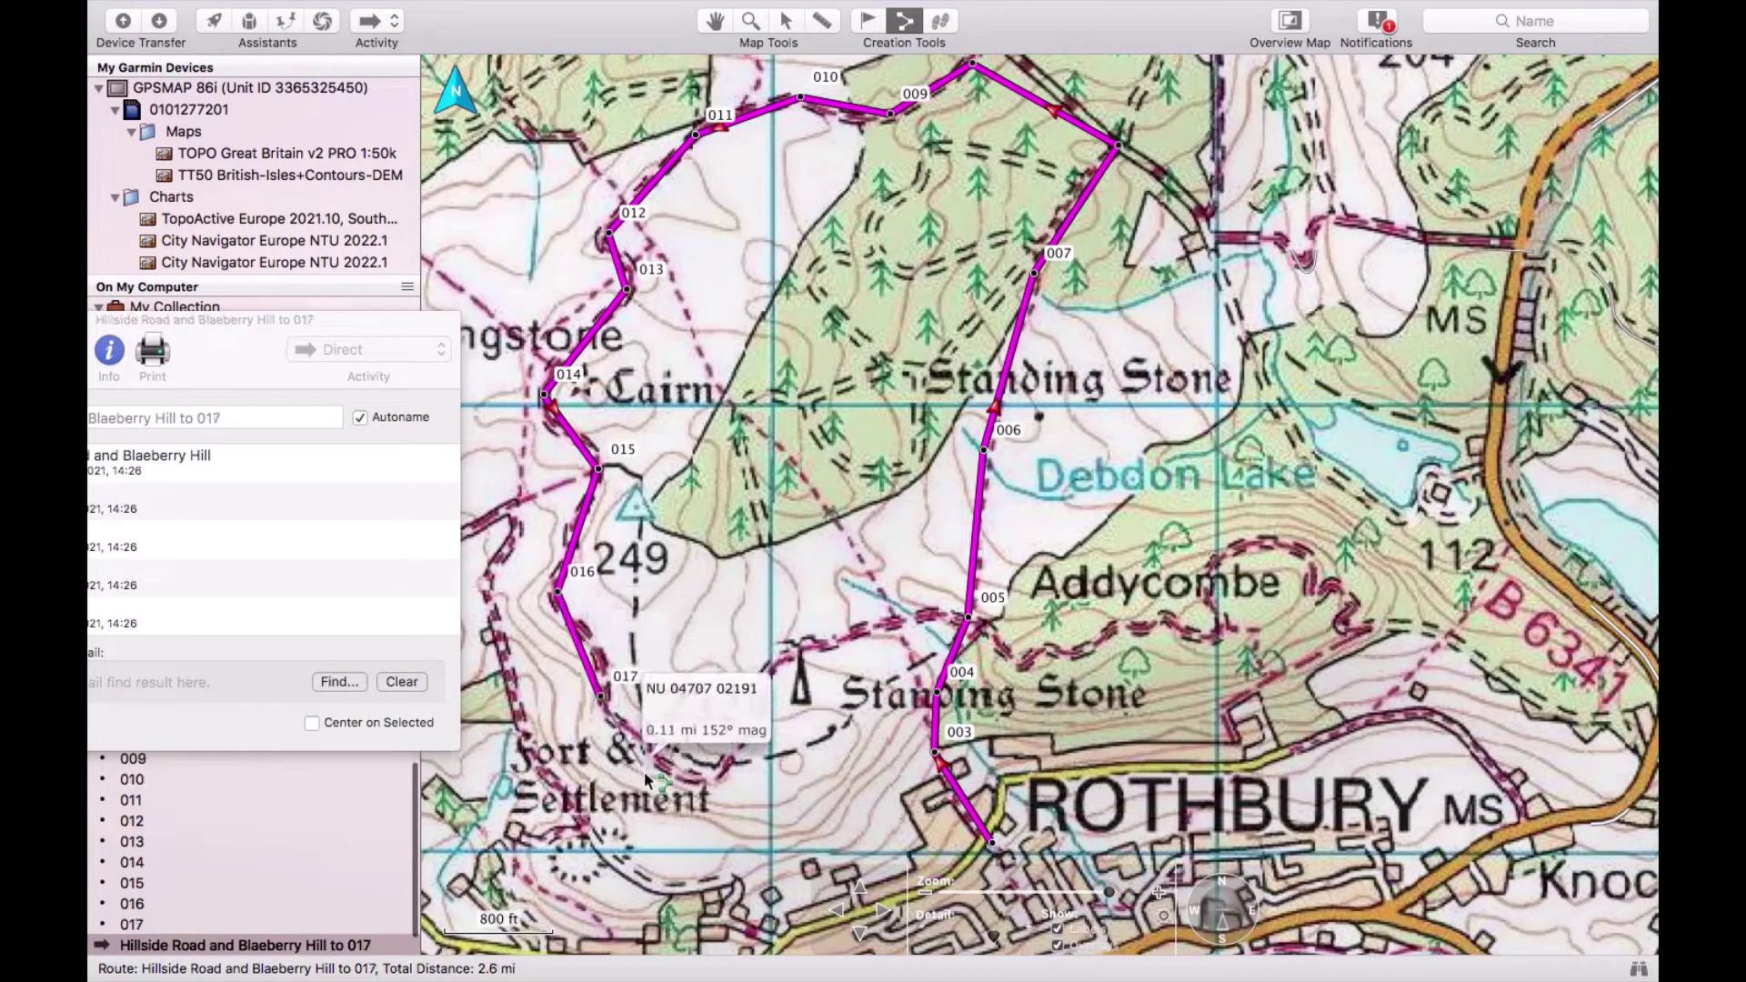
- Extend the route around the 232 spot height and past the Standing Stone toward its outbound leg, and finish drawing
click(694, 775)
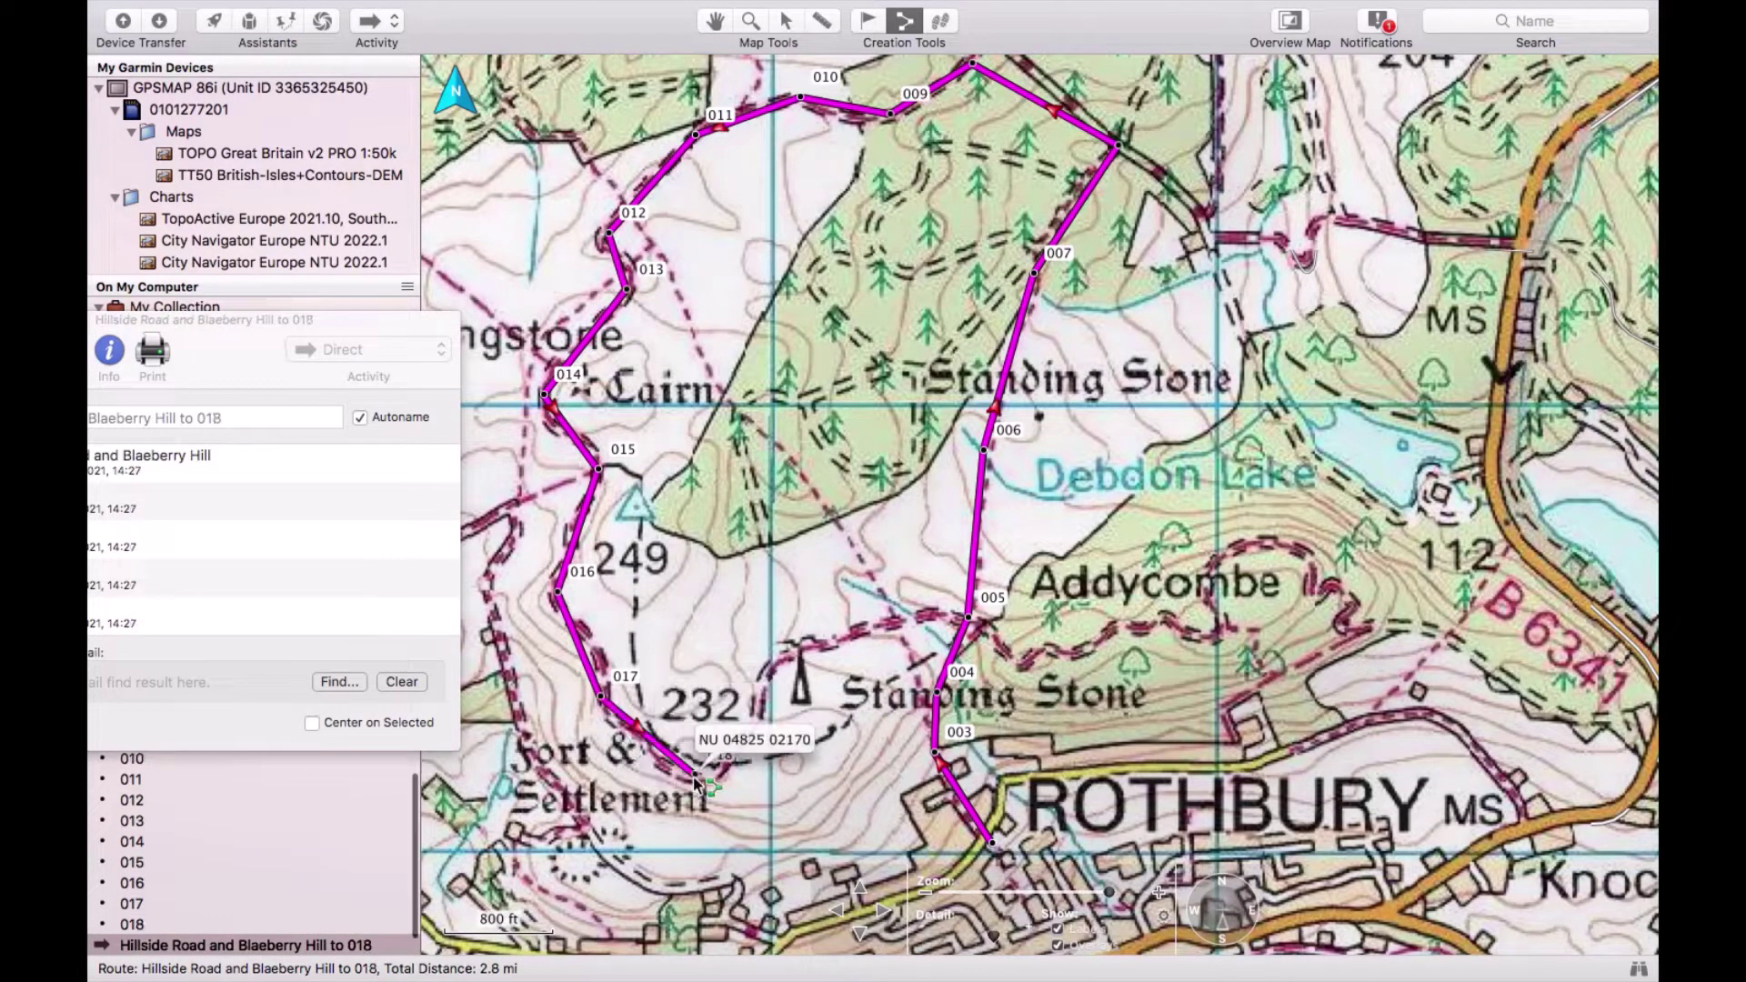
click(755, 715)
click(798, 657)
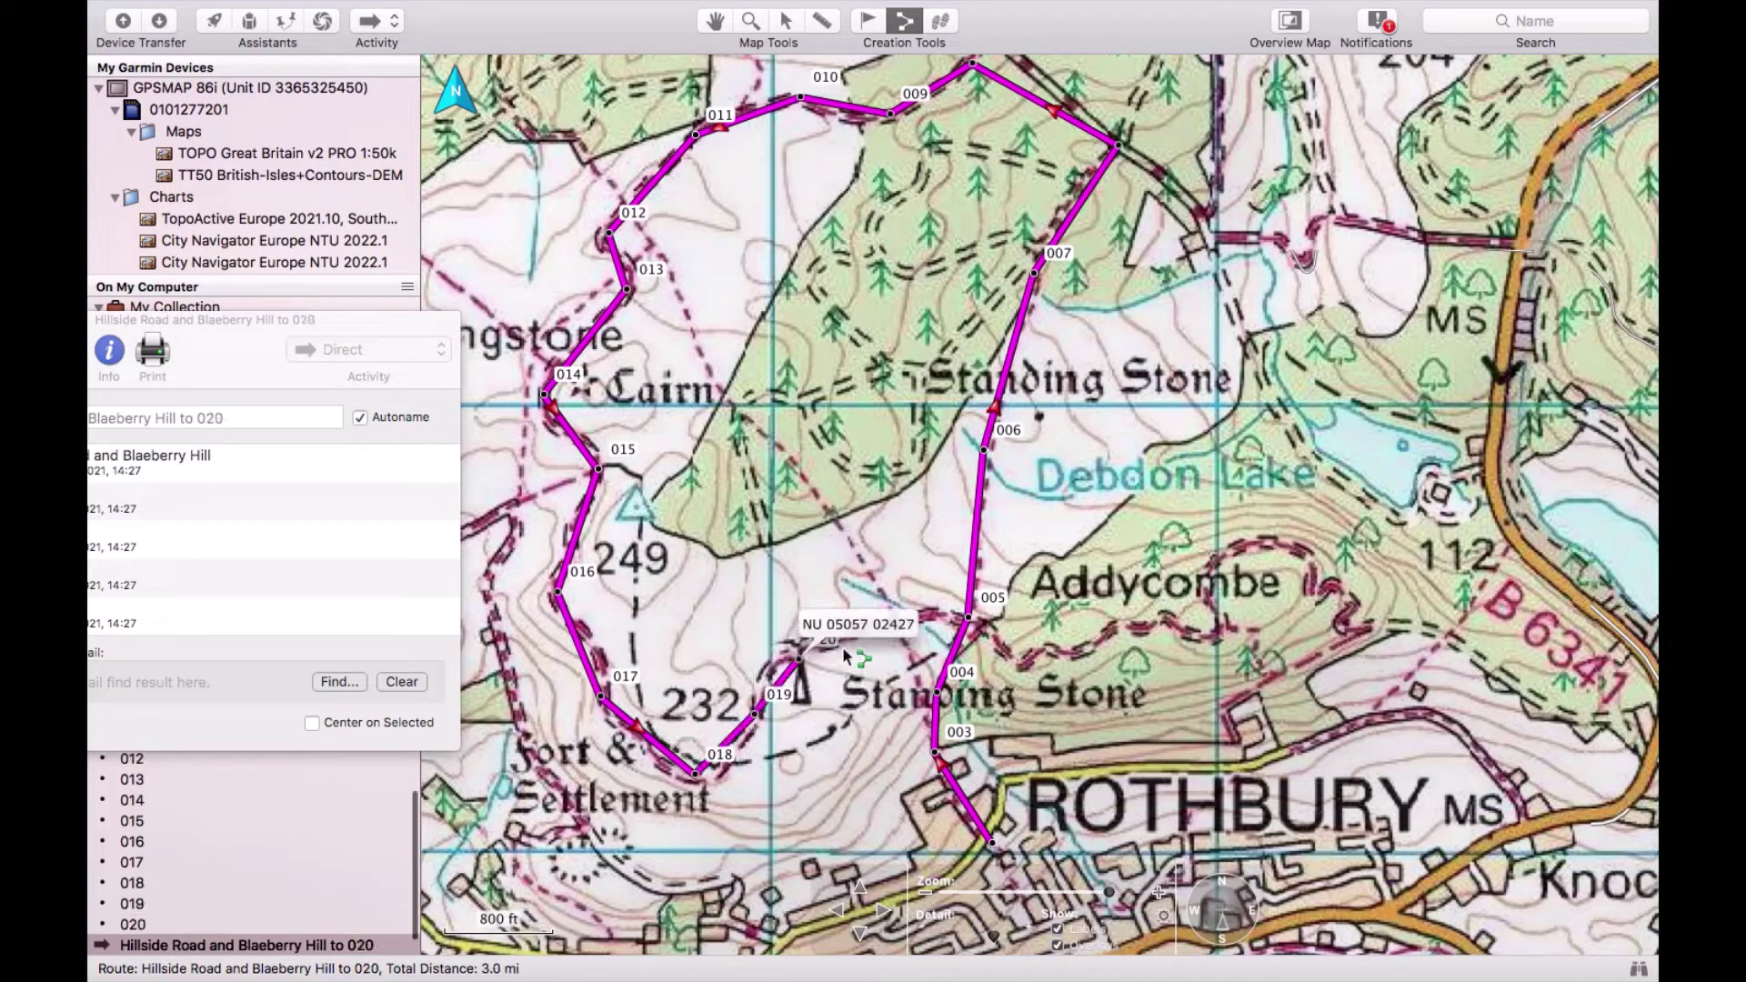
click(869, 620)
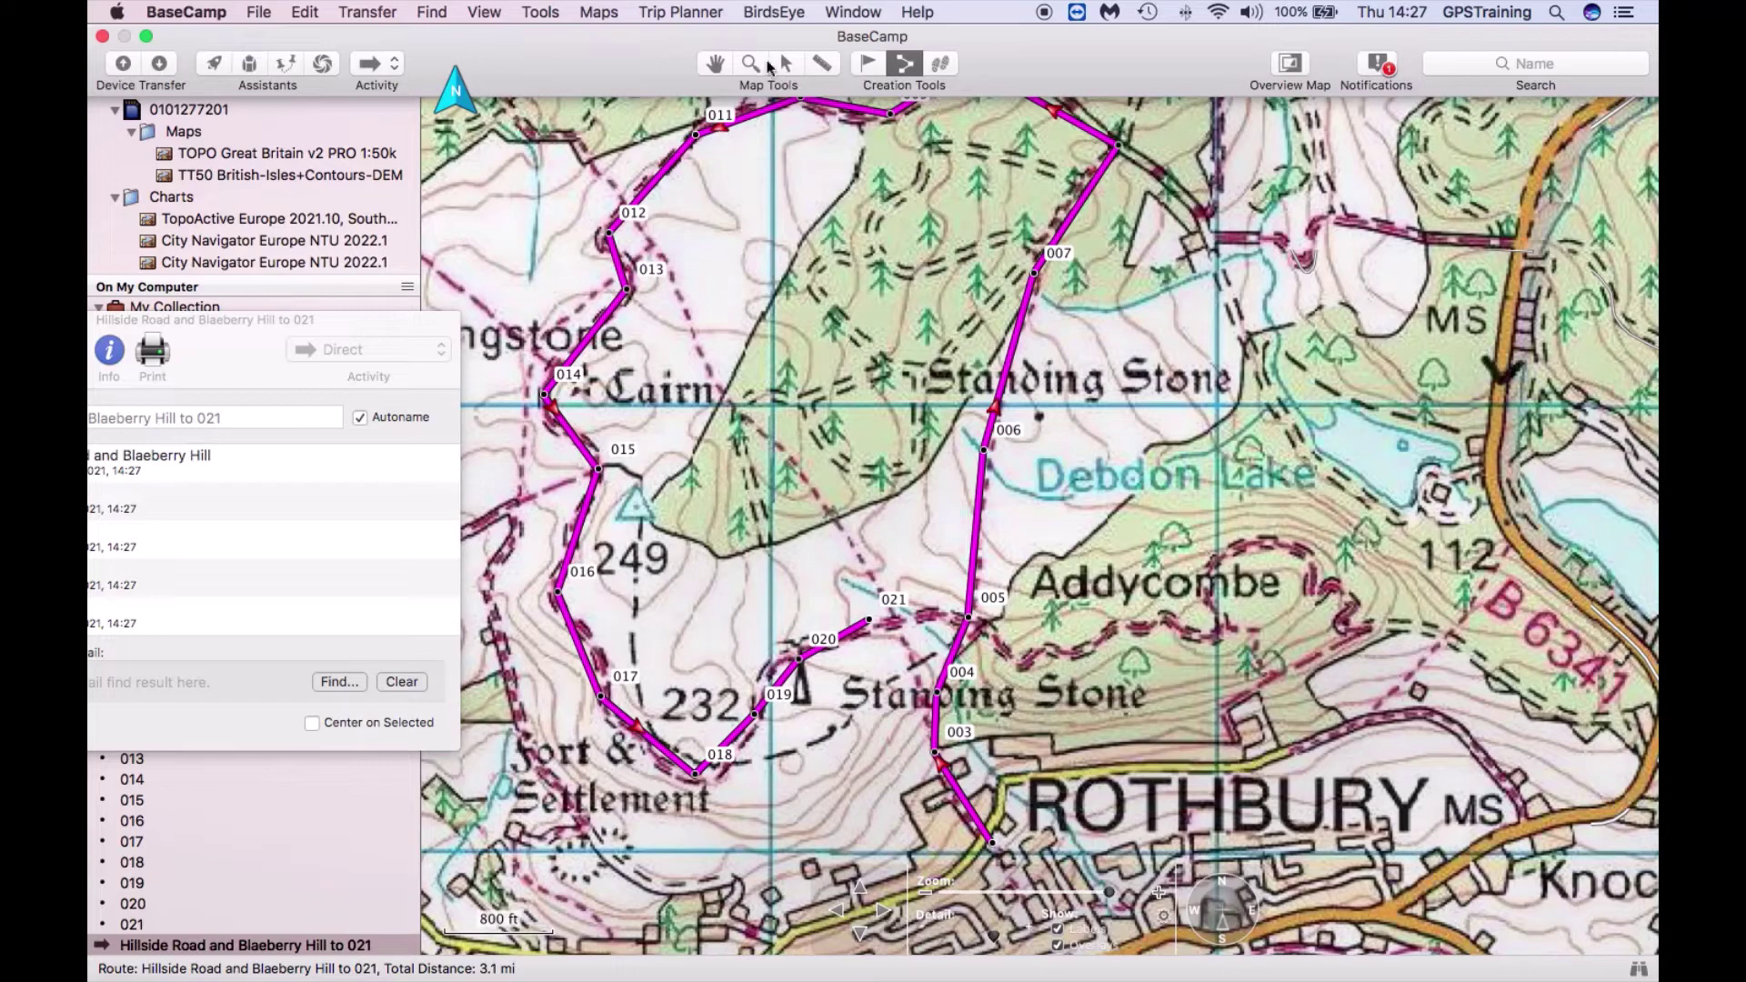
click(716, 64)
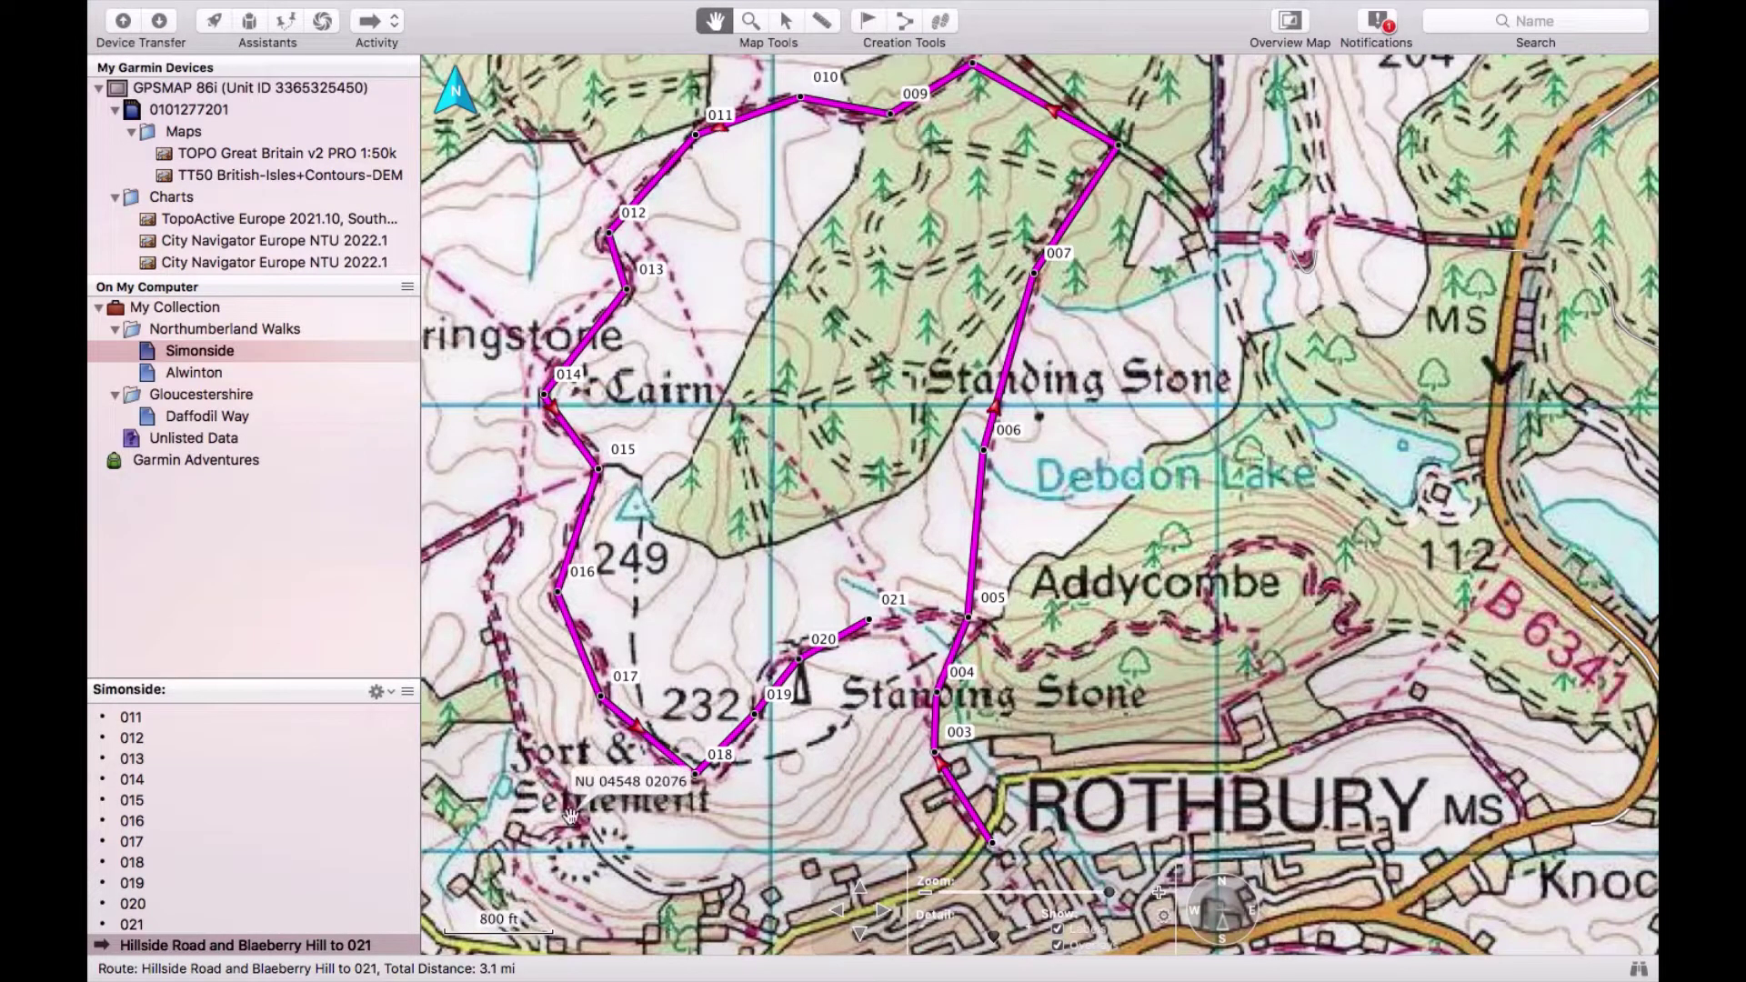
- Open the newly drawn route's details from the Simonside list, close the Simonside 11mile track details, and view the route's summary information
scroll(182, 945, down, 1)
click(181, 948)
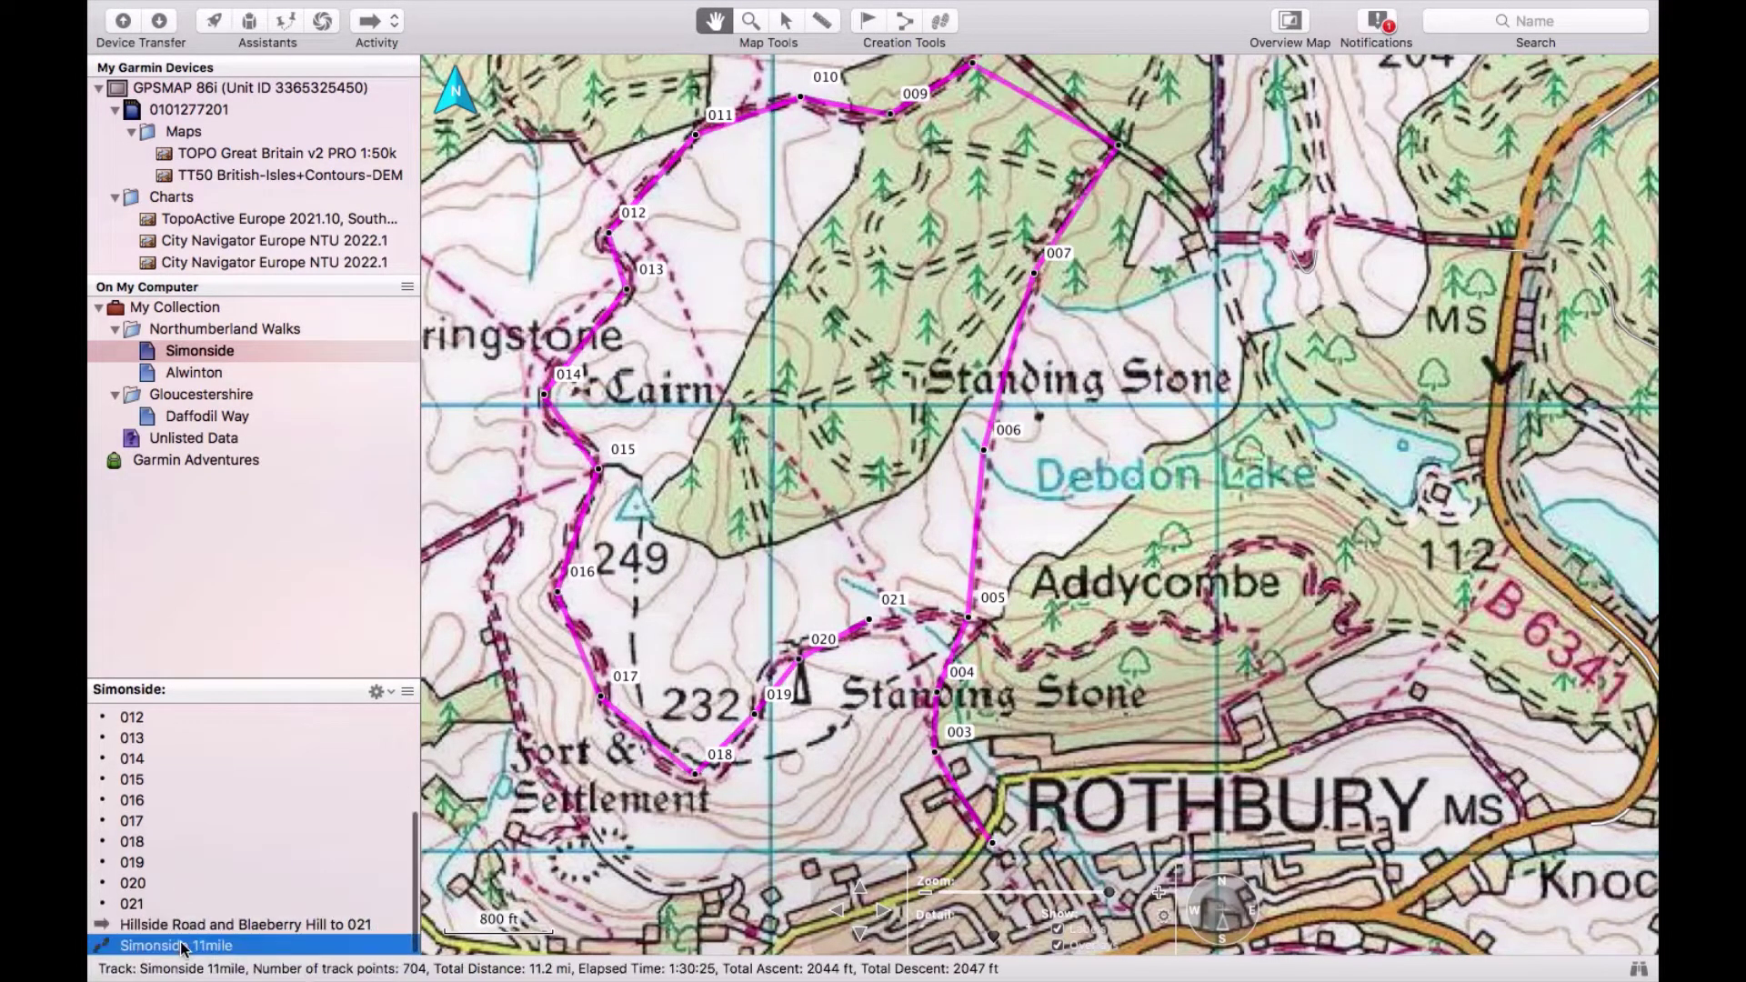
double_click(182, 946)
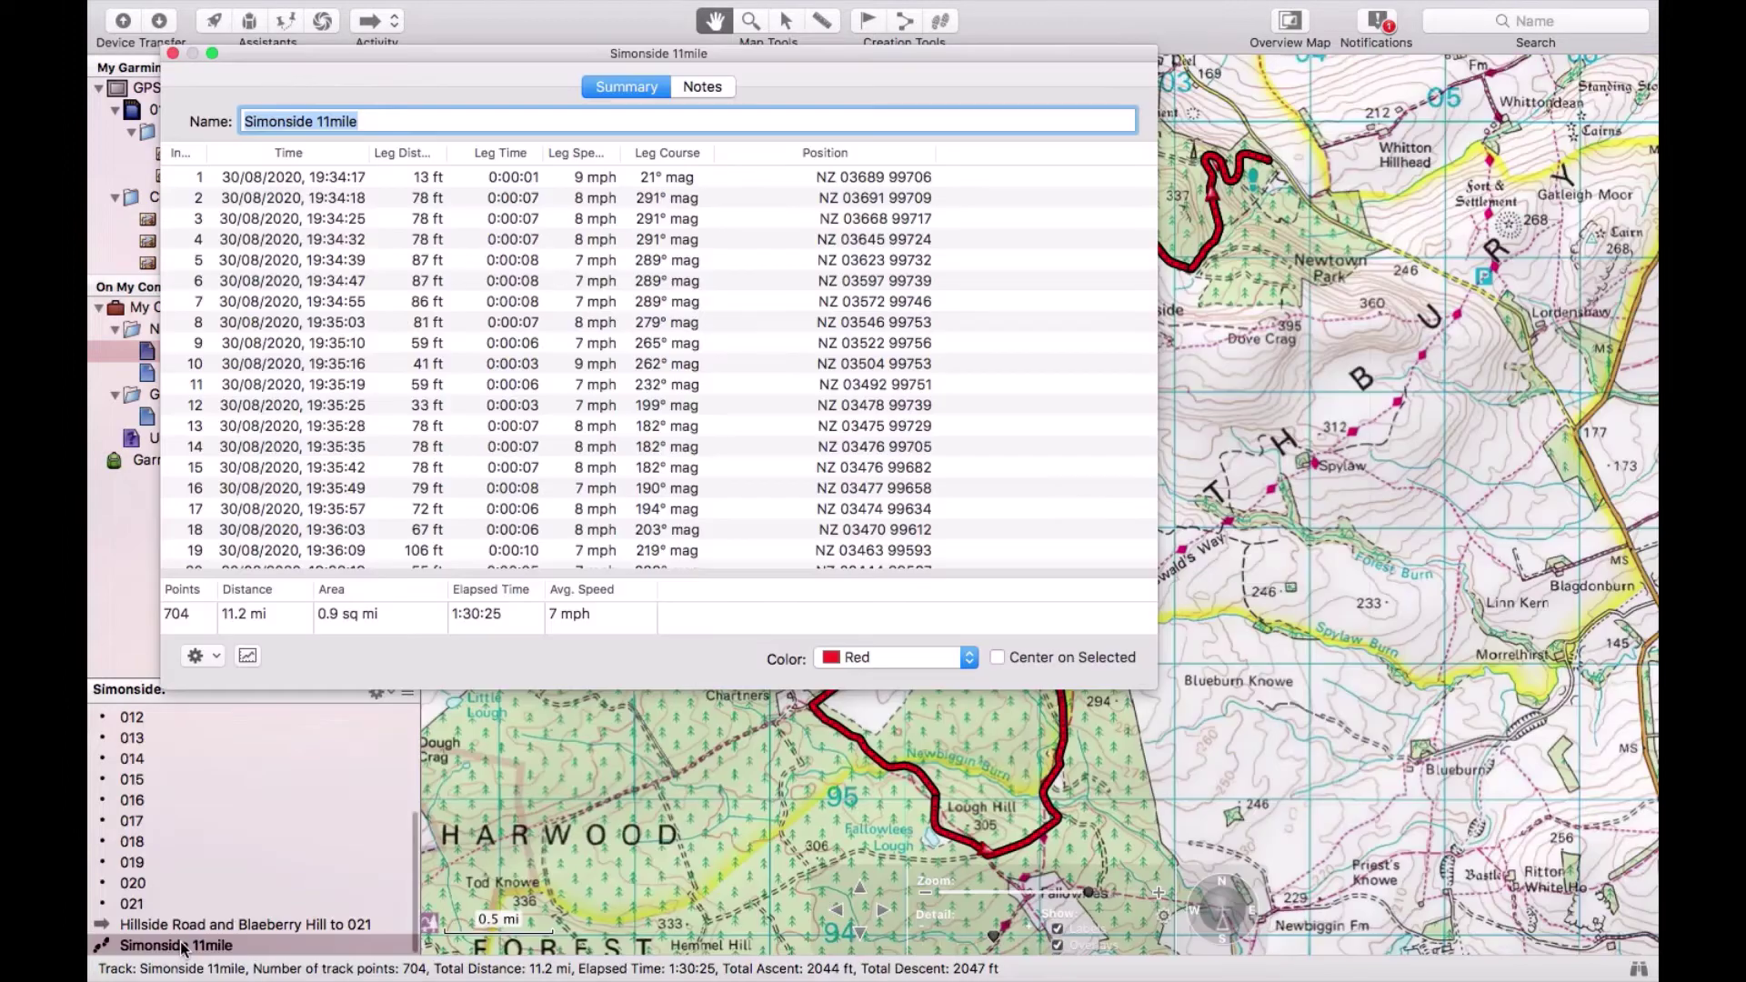
double_click(261, 926)
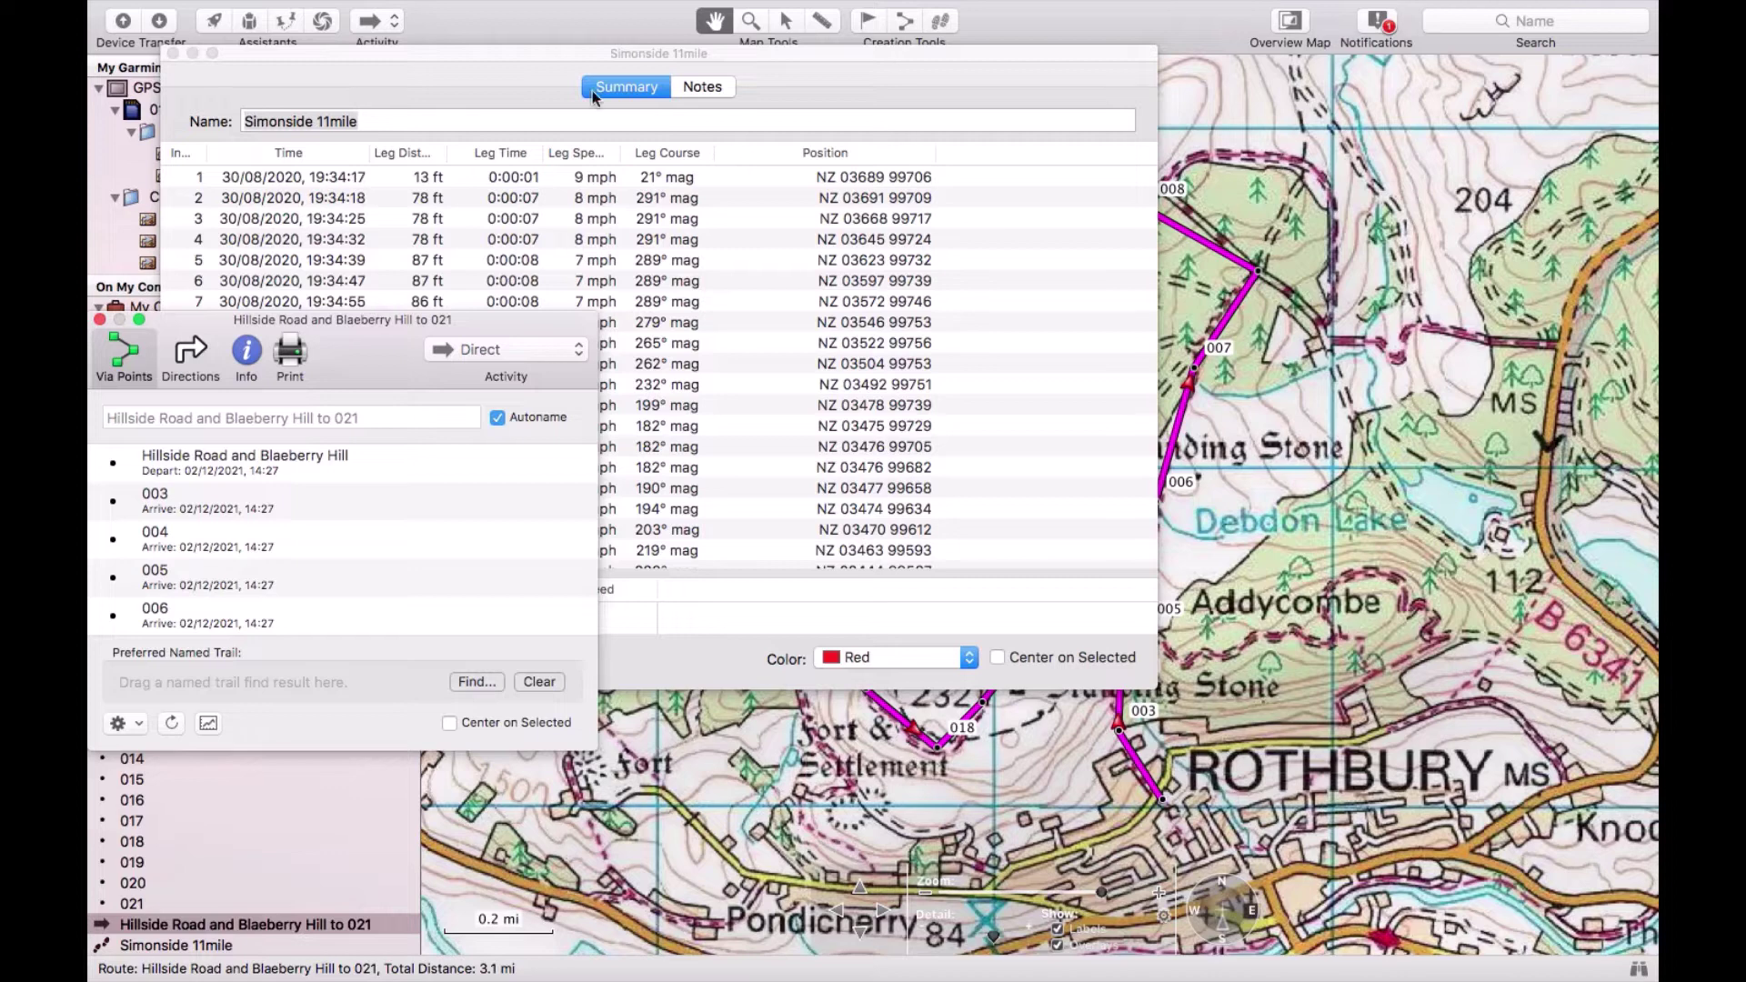
click(174, 54)
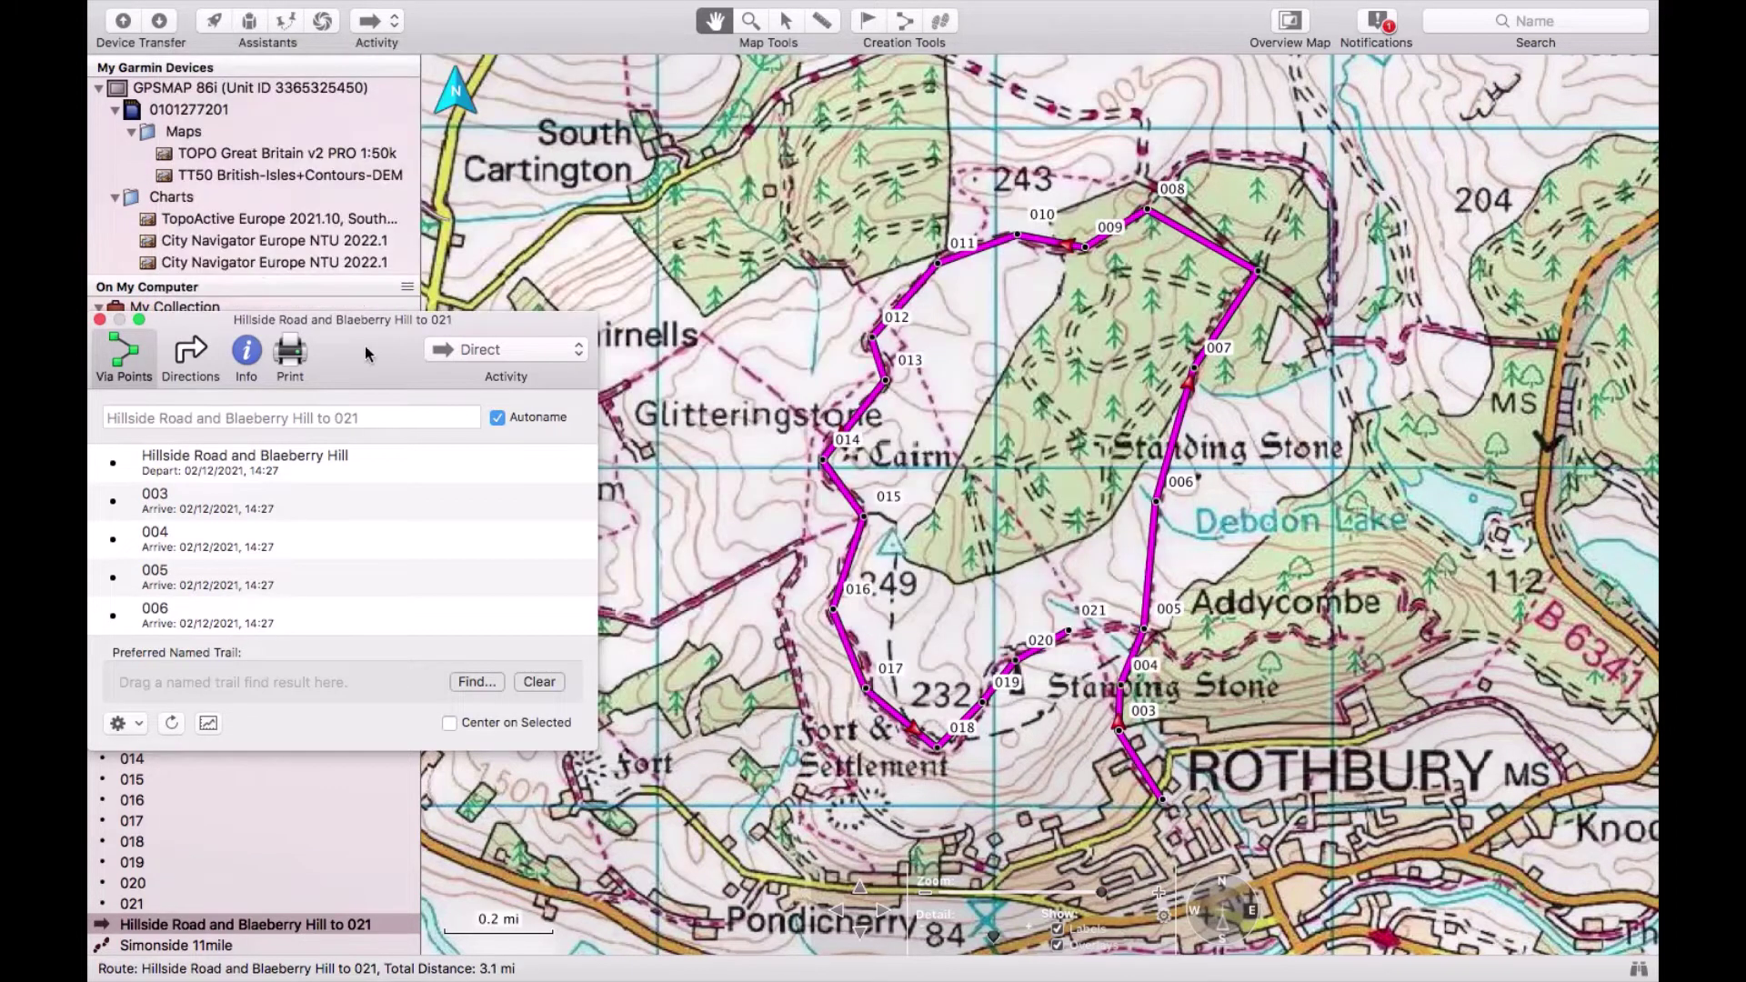
drag(363, 350, 932, 251)
click(800, 271)
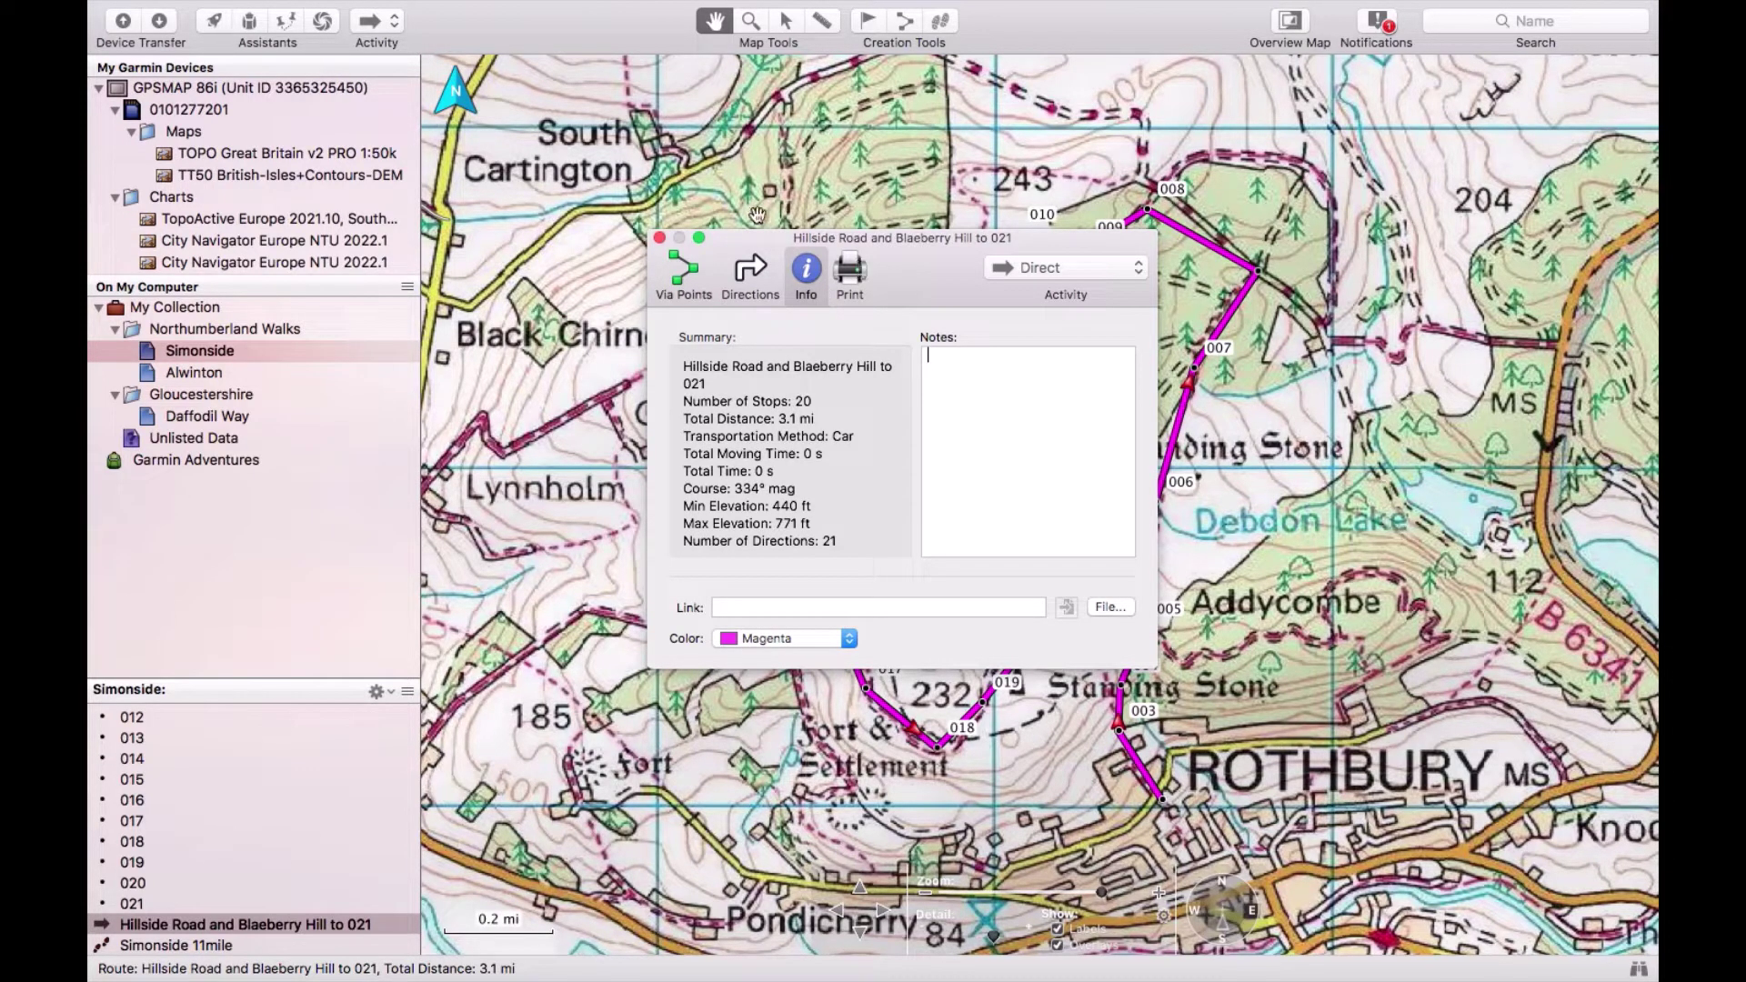
- Close the route details and import Daffodil Way.gpx into the Daffodil Way list under Gloucestershire
click(660, 238)
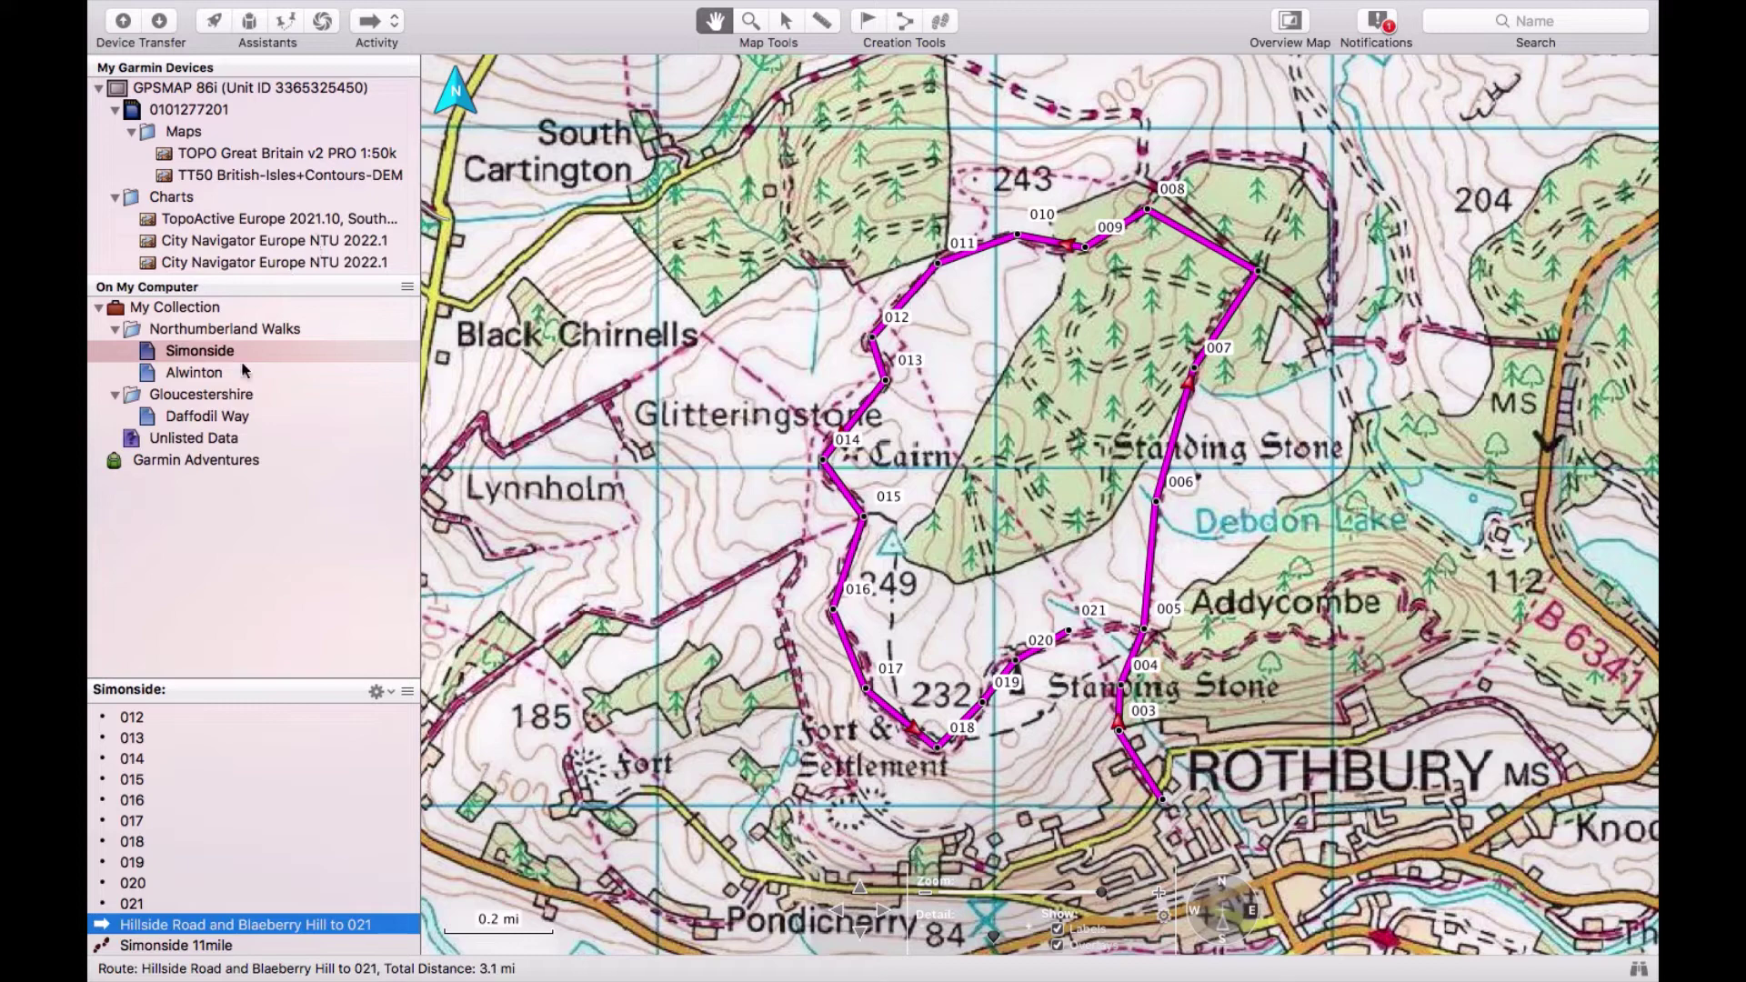
click(216, 427)
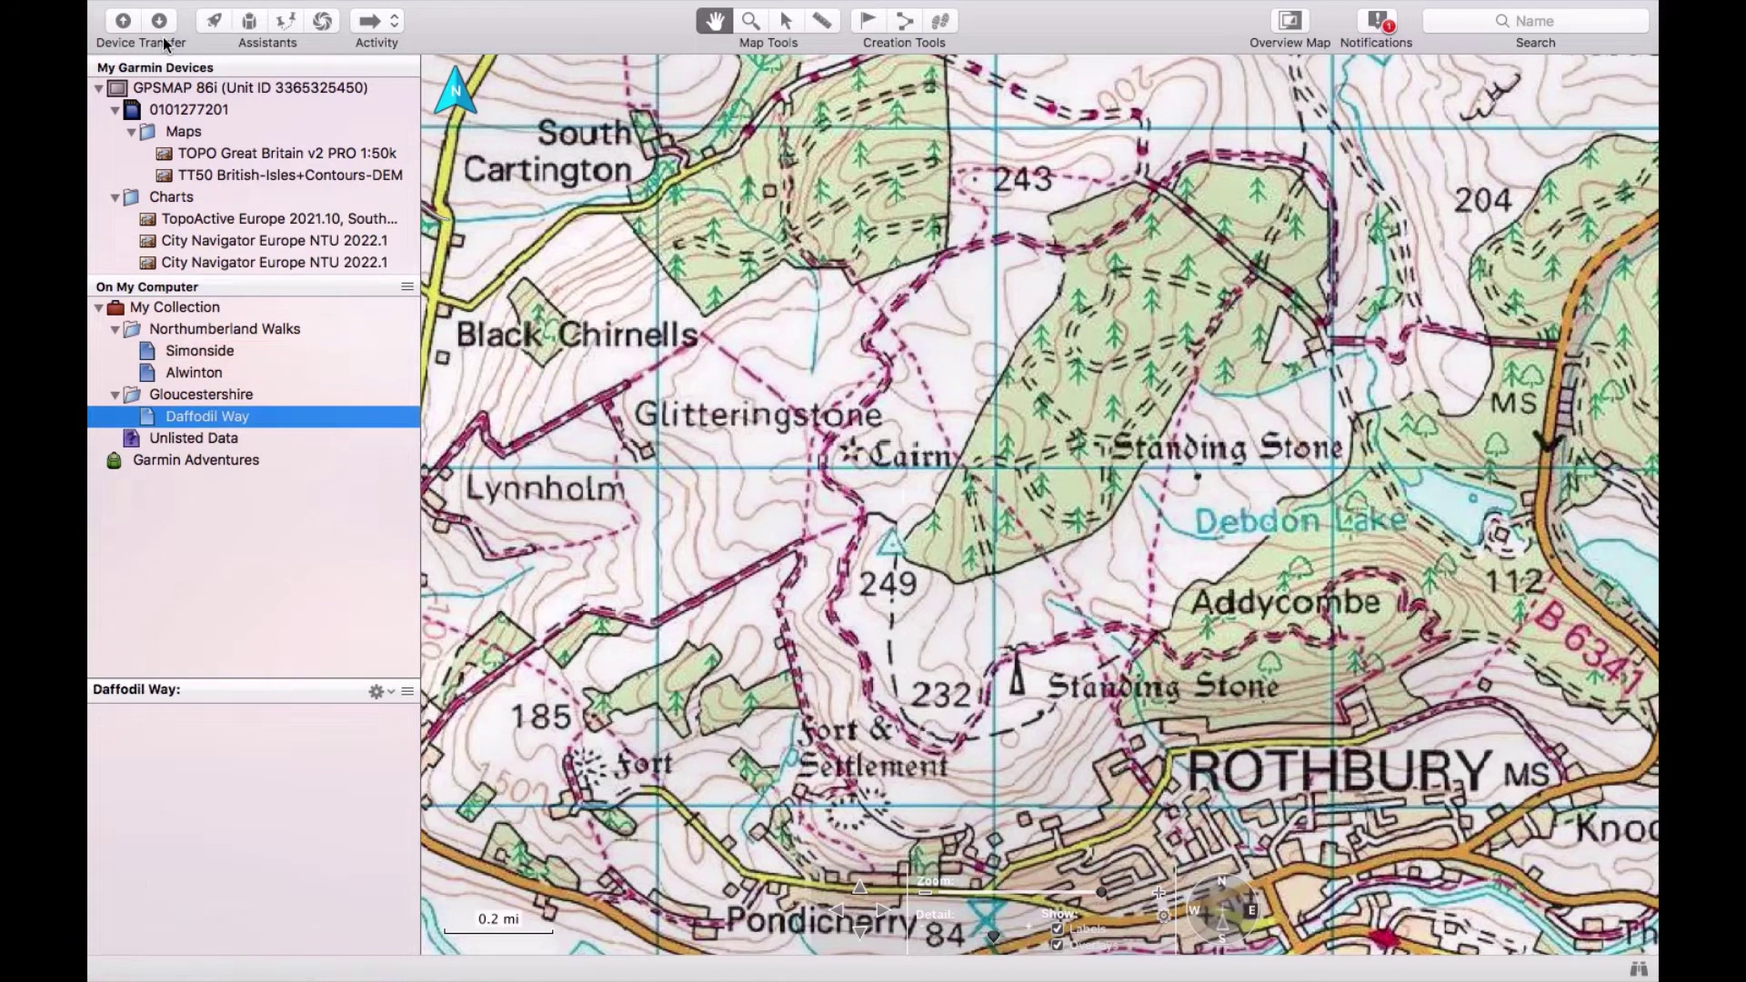
mouse_move(116, 9)
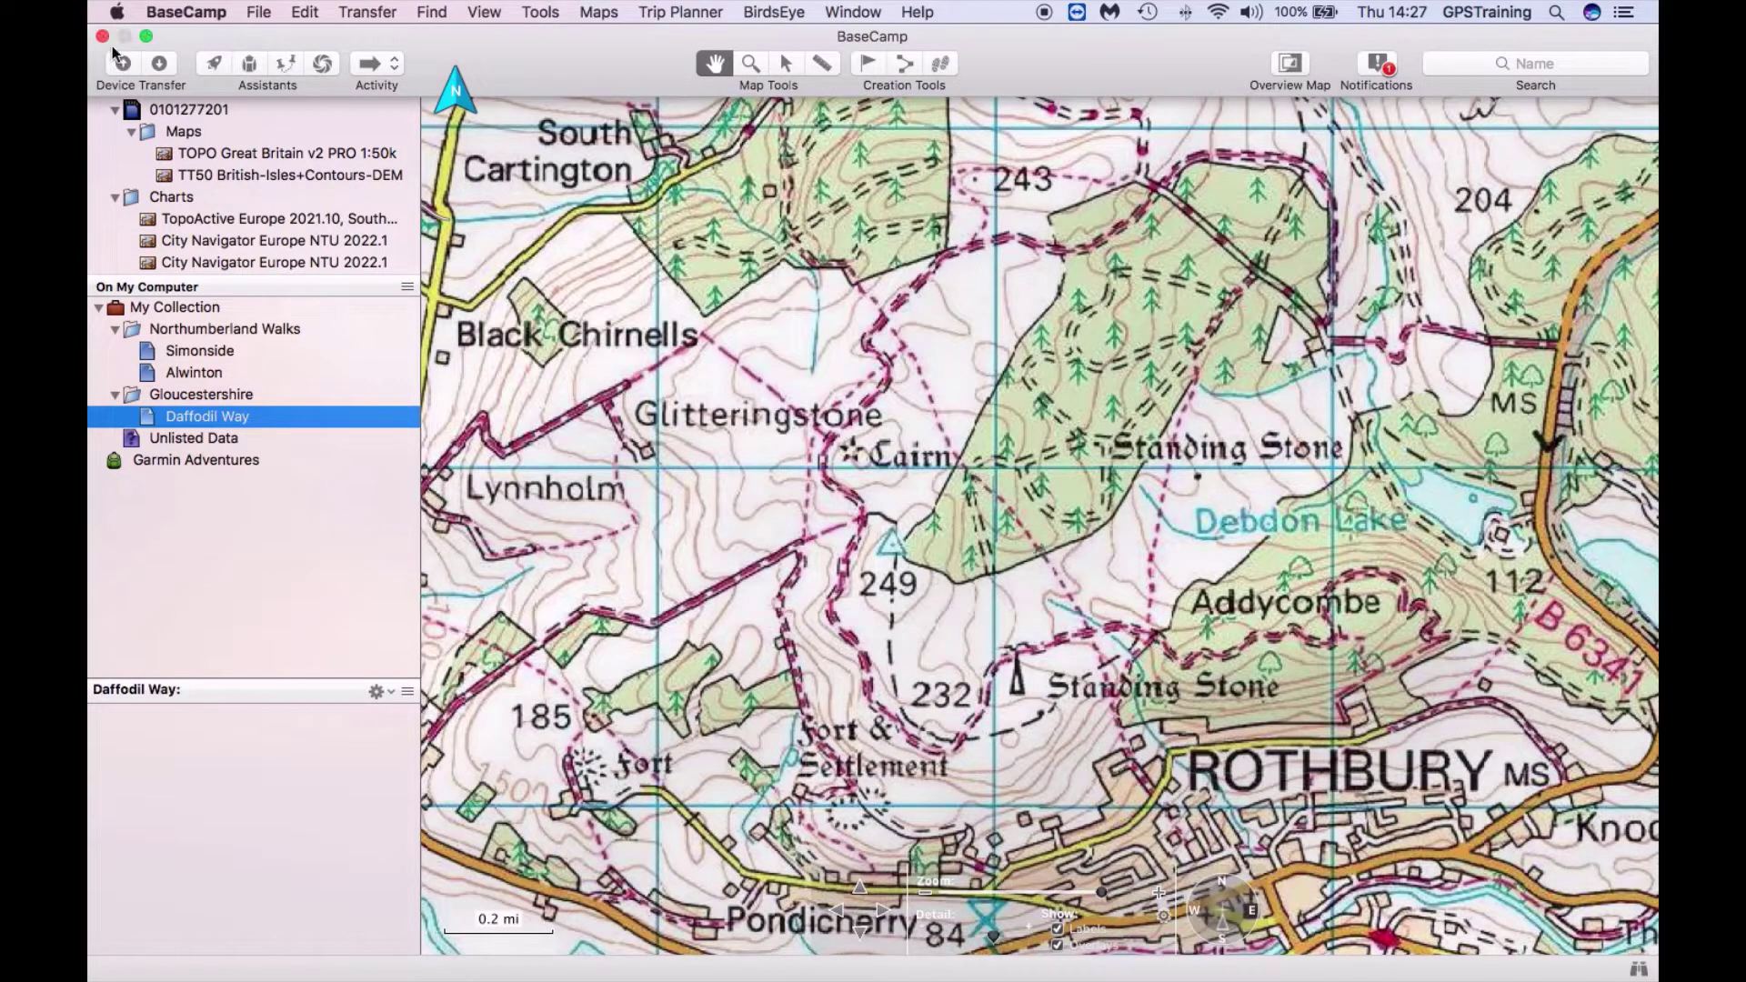
click(269, 12)
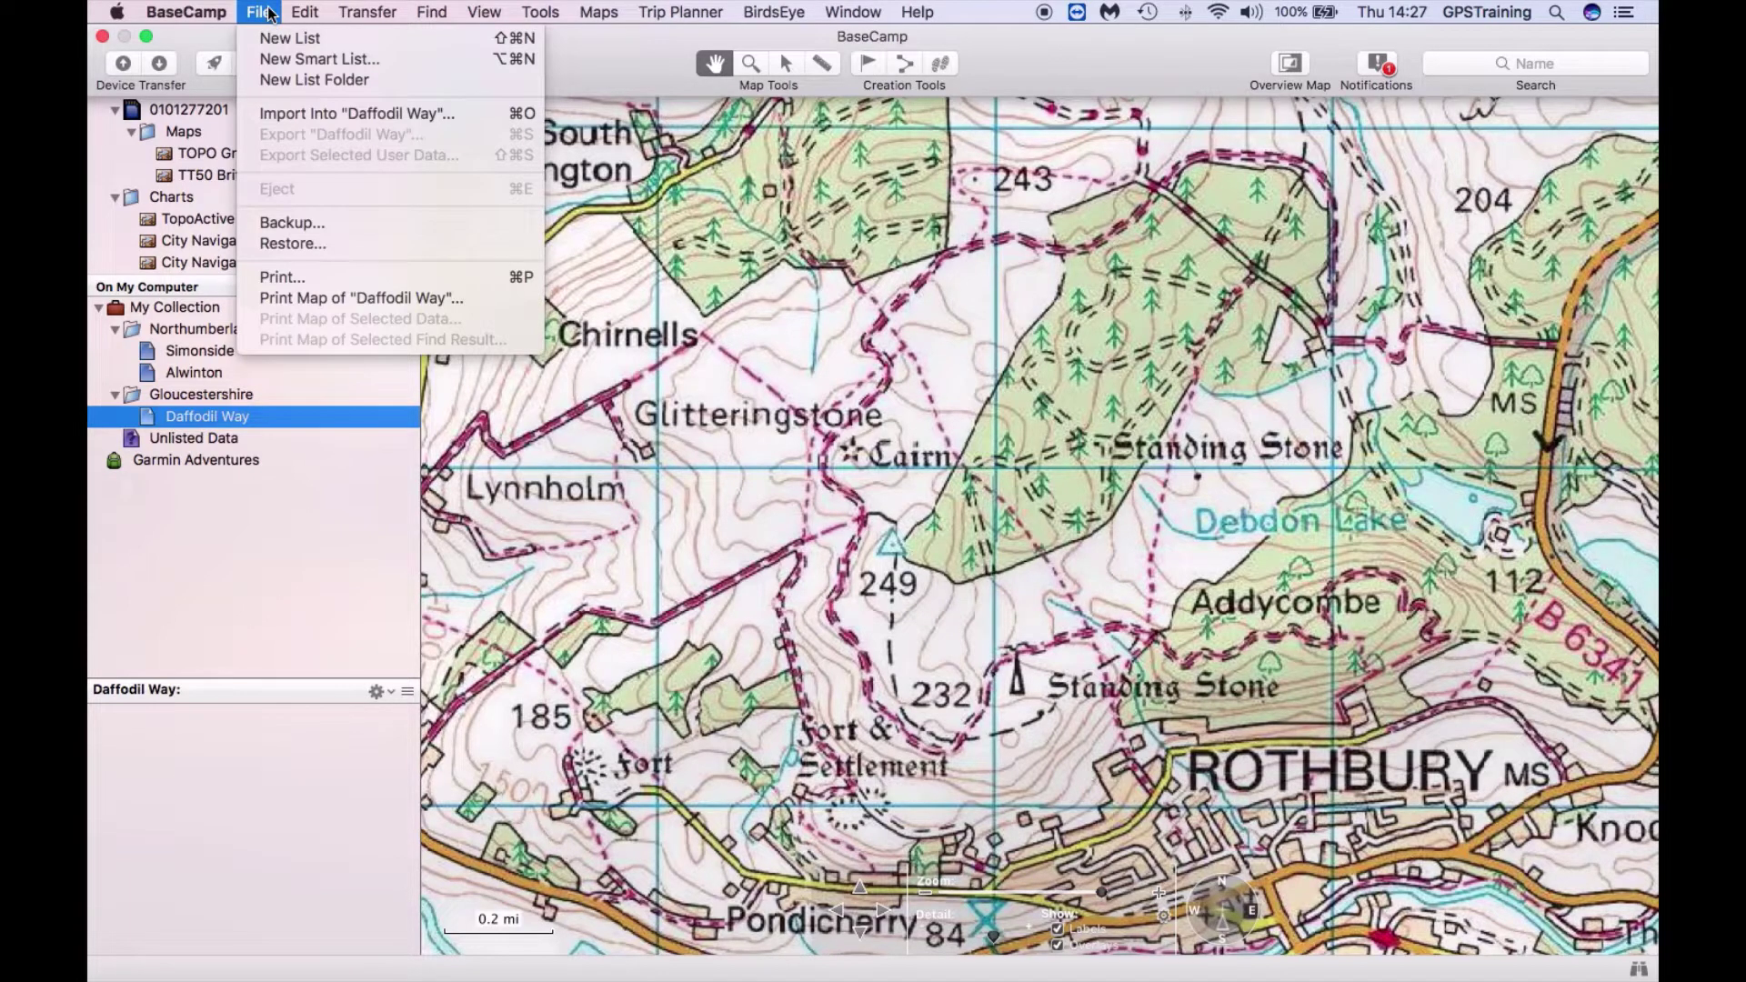
click(279, 112)
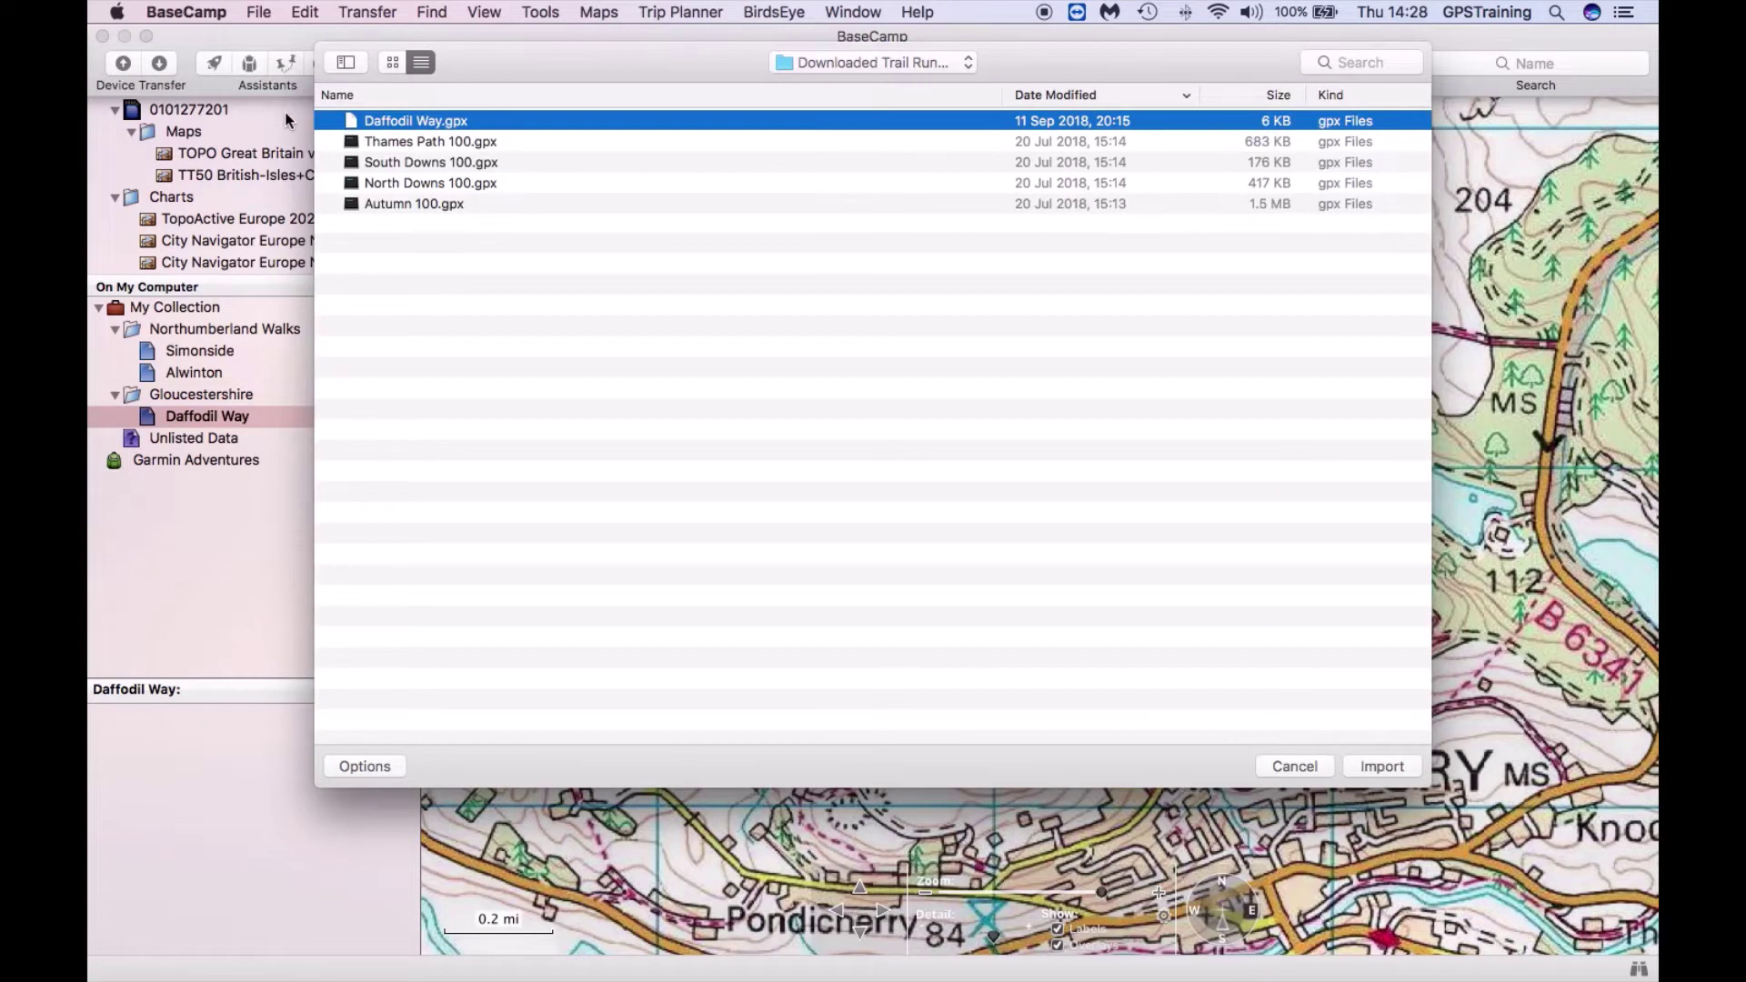
double_click(384, 129)
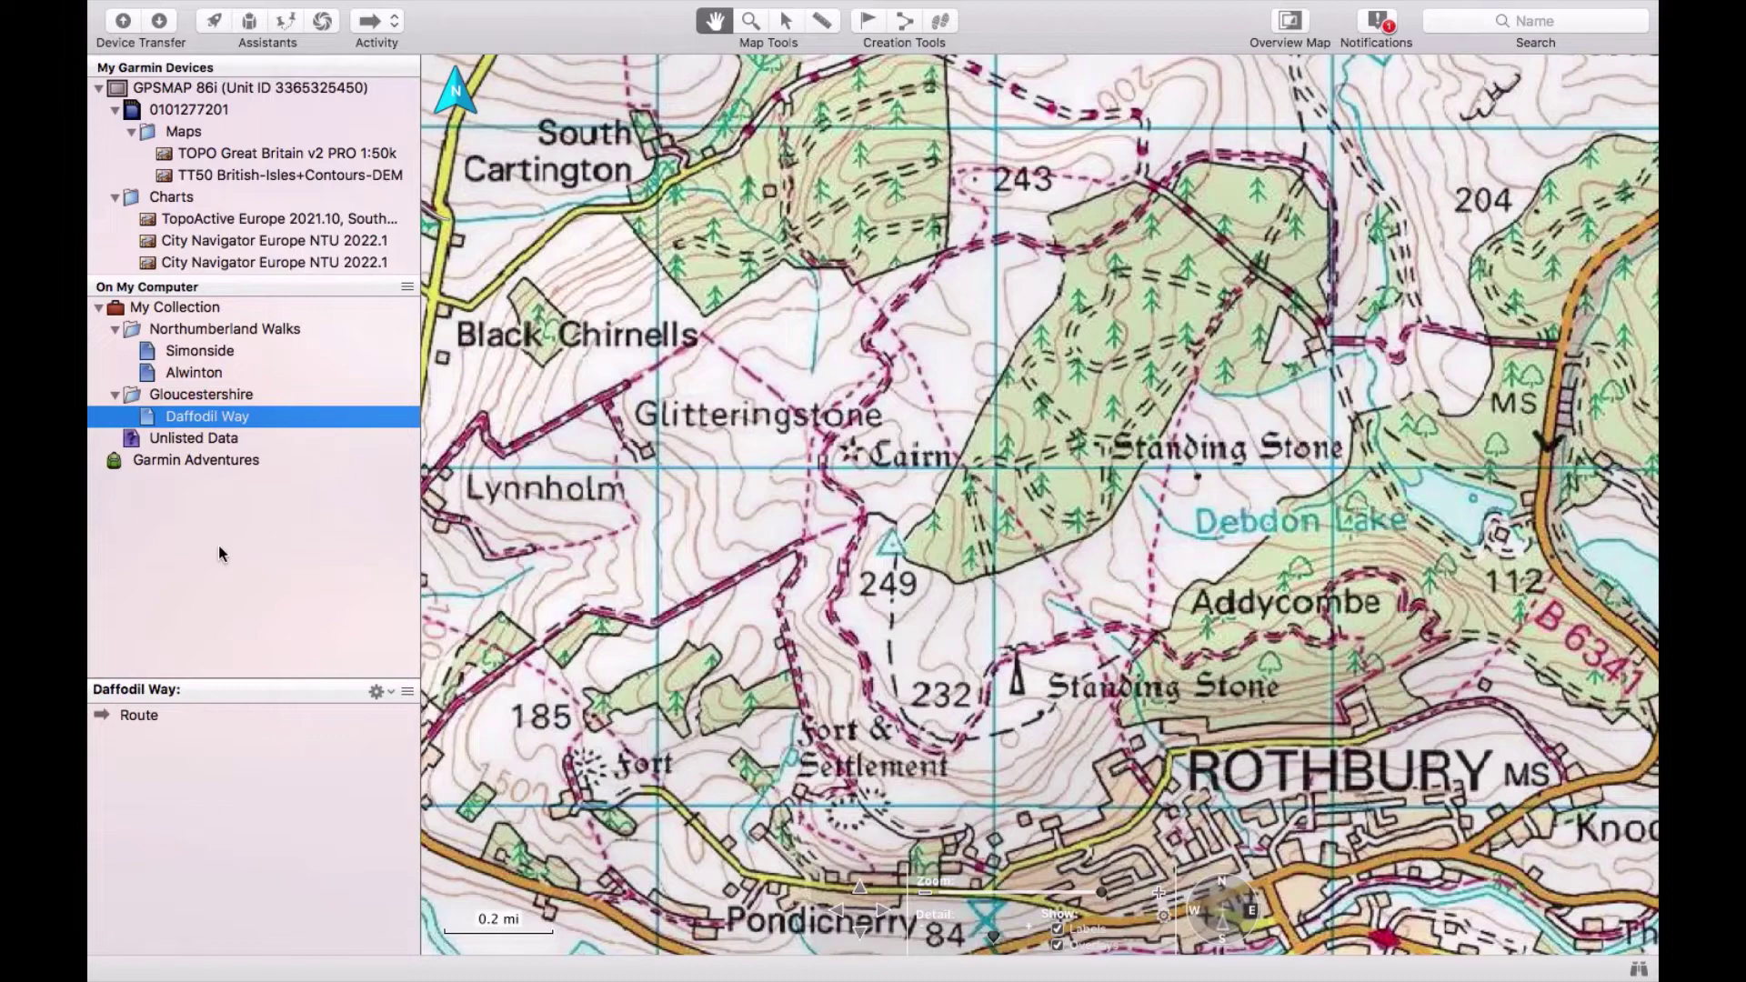
- Show the imported Daffodil Way route on the map, review its via points and summary information, and close its details
double_click(136, 716)
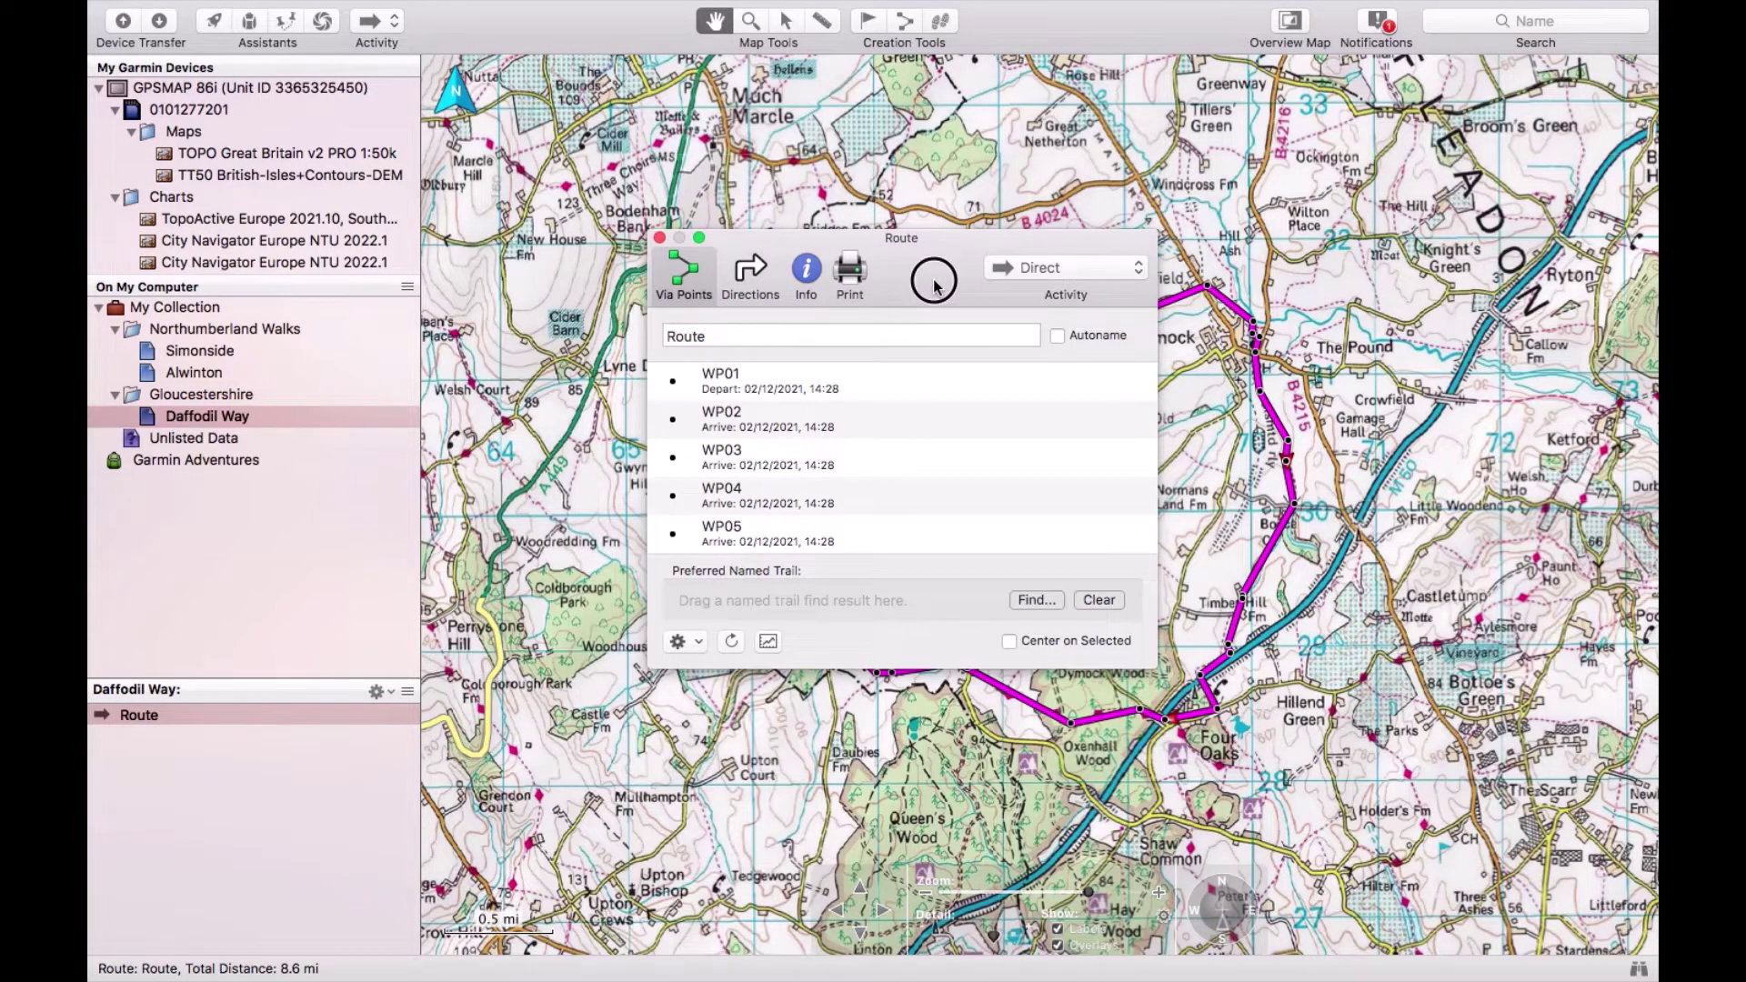
drag(933, 280, 1598, 375)
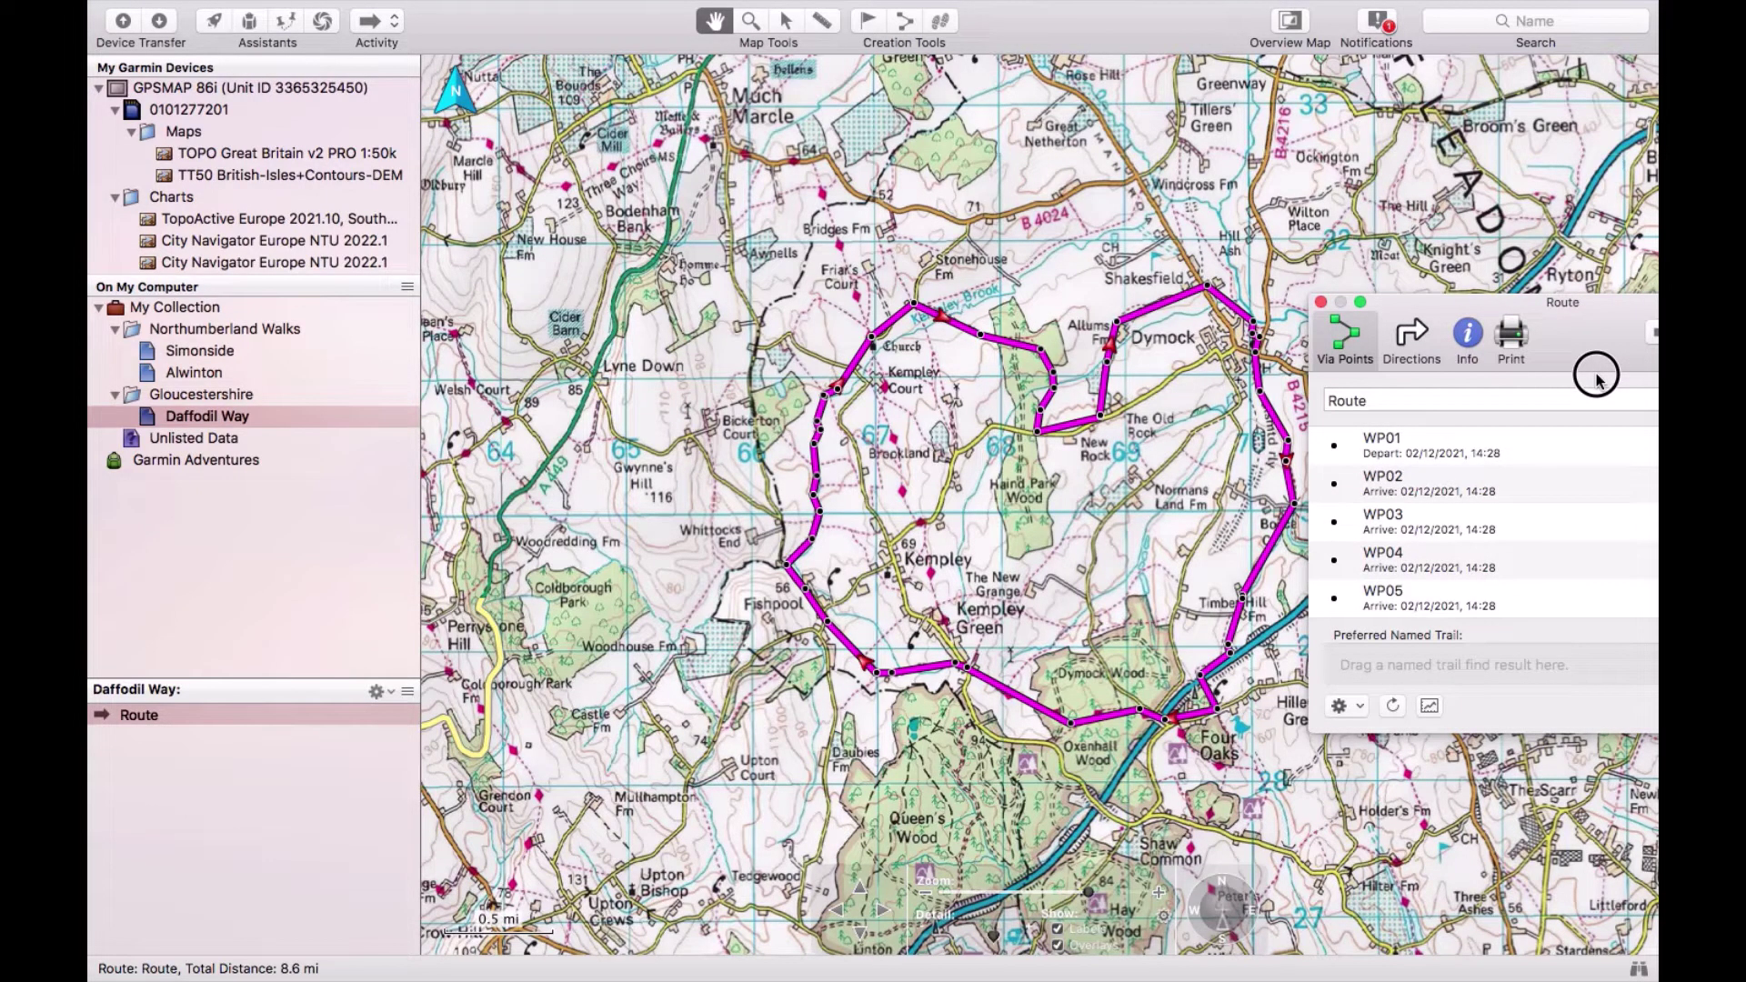
drag(1598, 374, 991, 350)
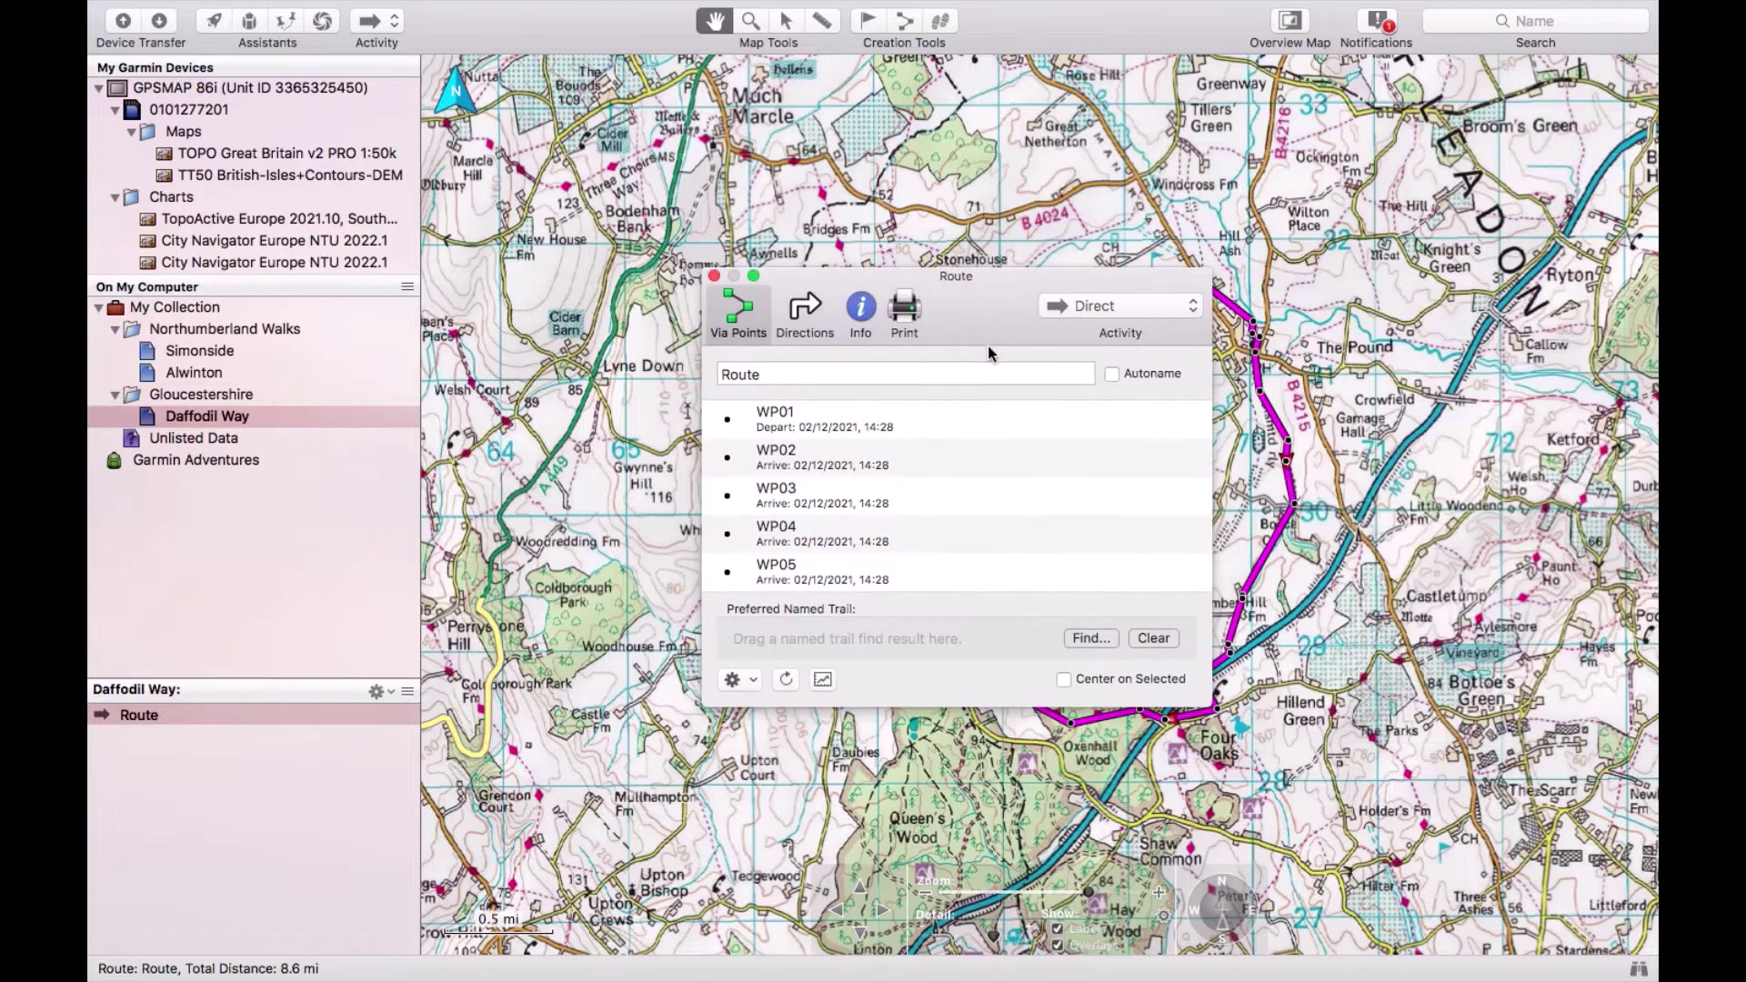
click(863, 320)
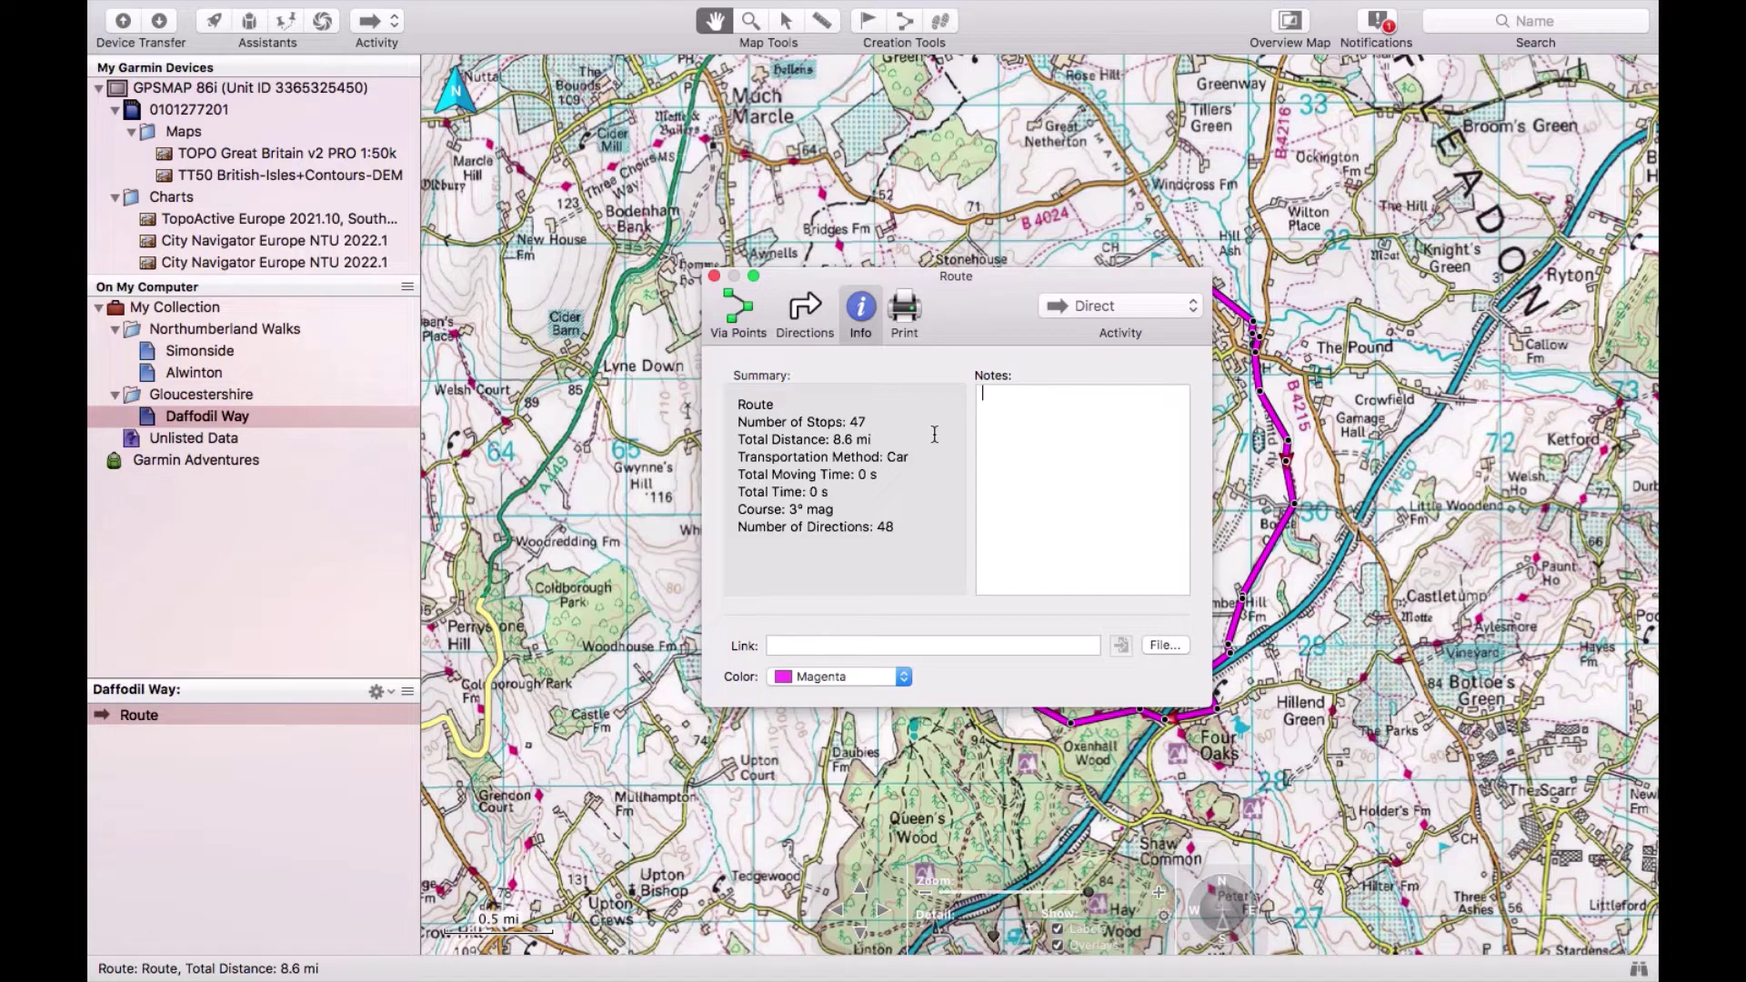
click(715, 275)
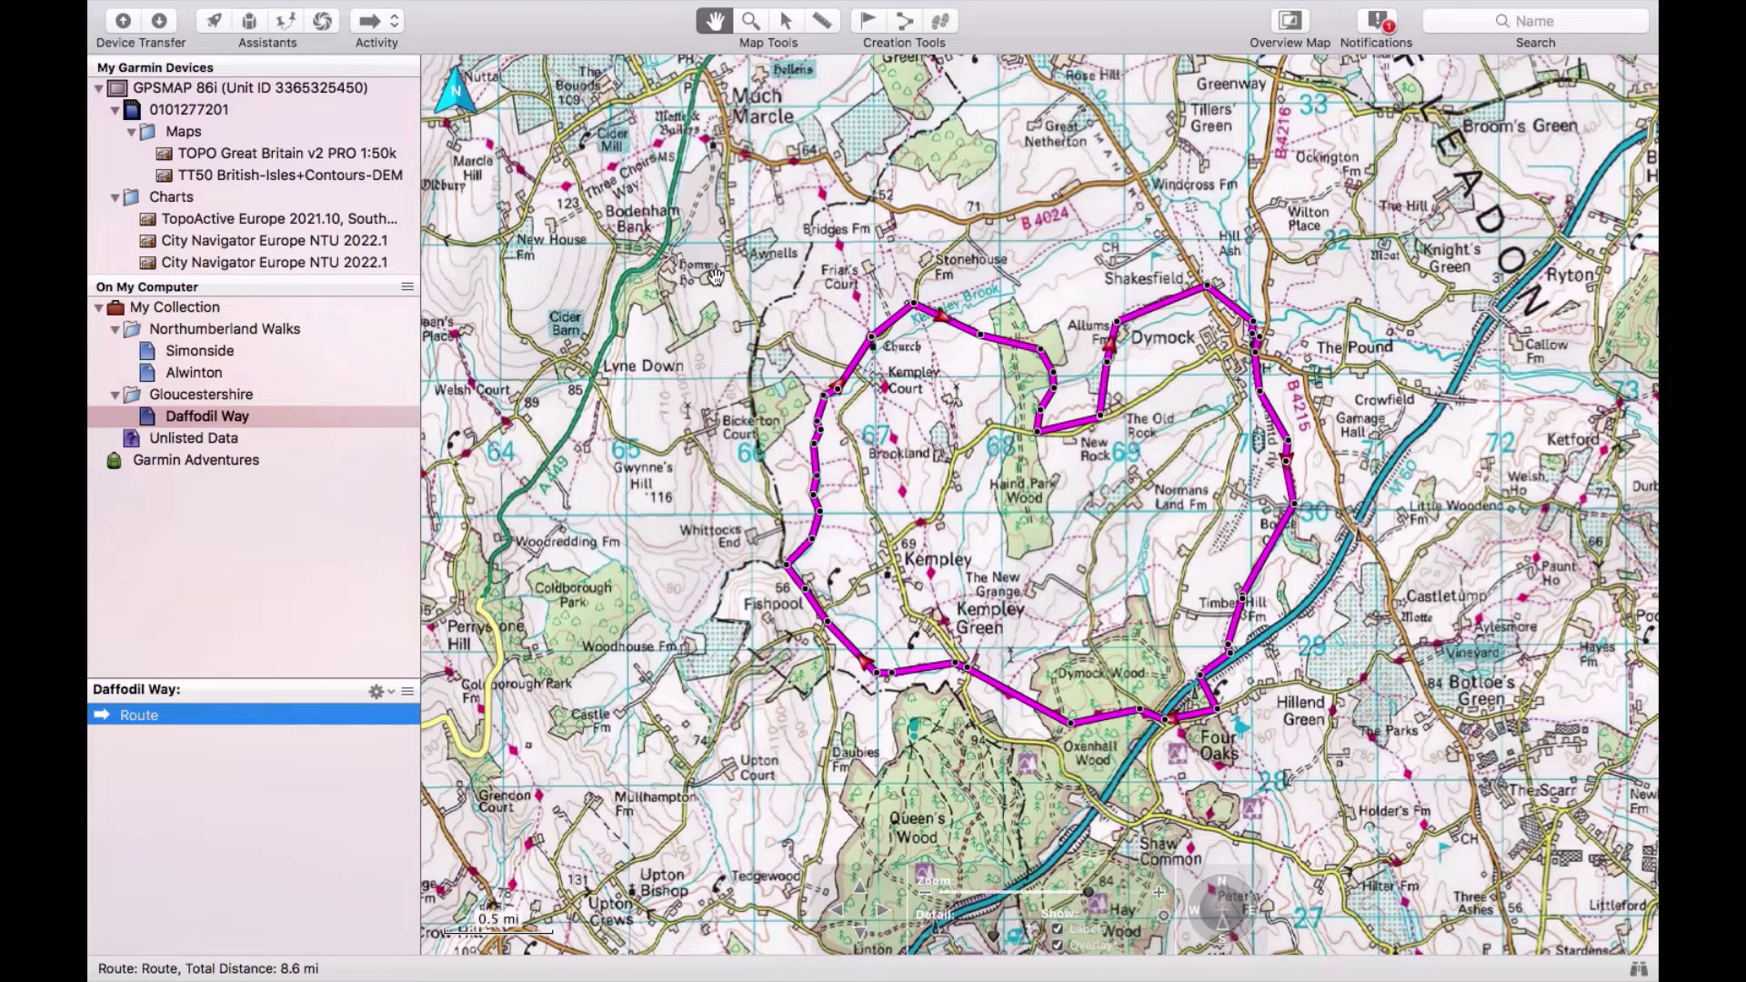
- Browse the data stored on the GPSMAP 86i and open the details of the recorded track "20/11/2021, 07:41:34"
click(161, 91)
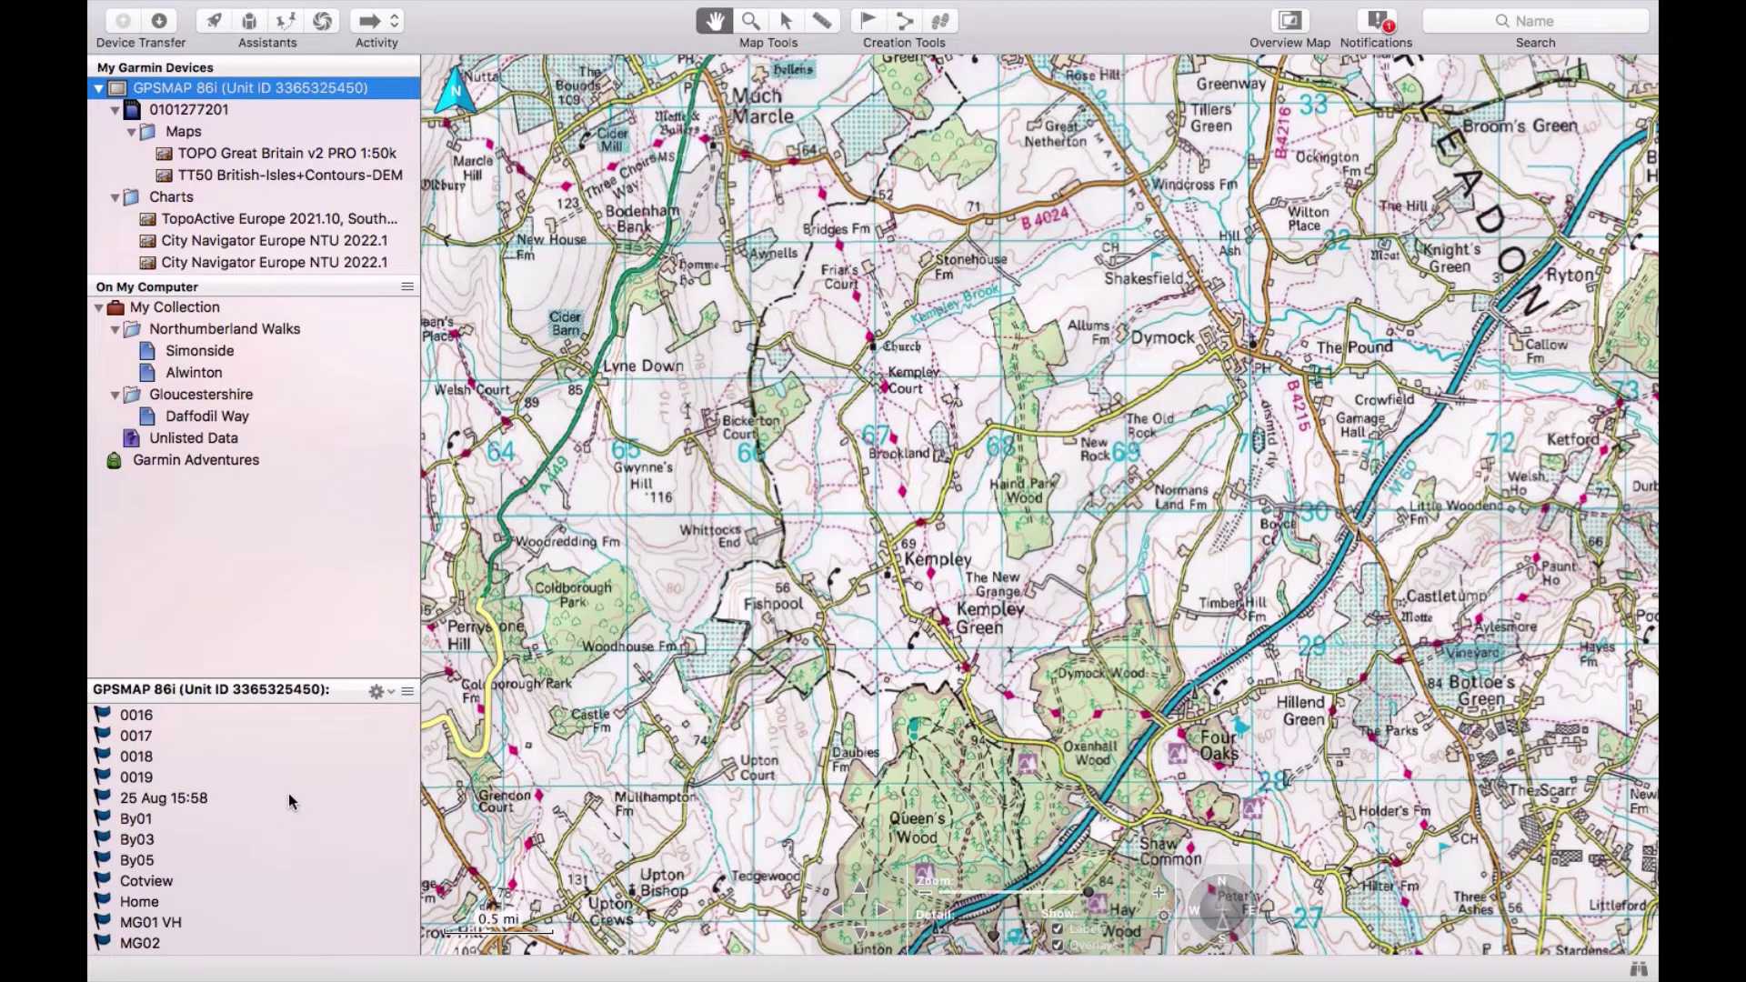
scroll(289, 800, down, 10)
scroll(289, 800, down, 3)
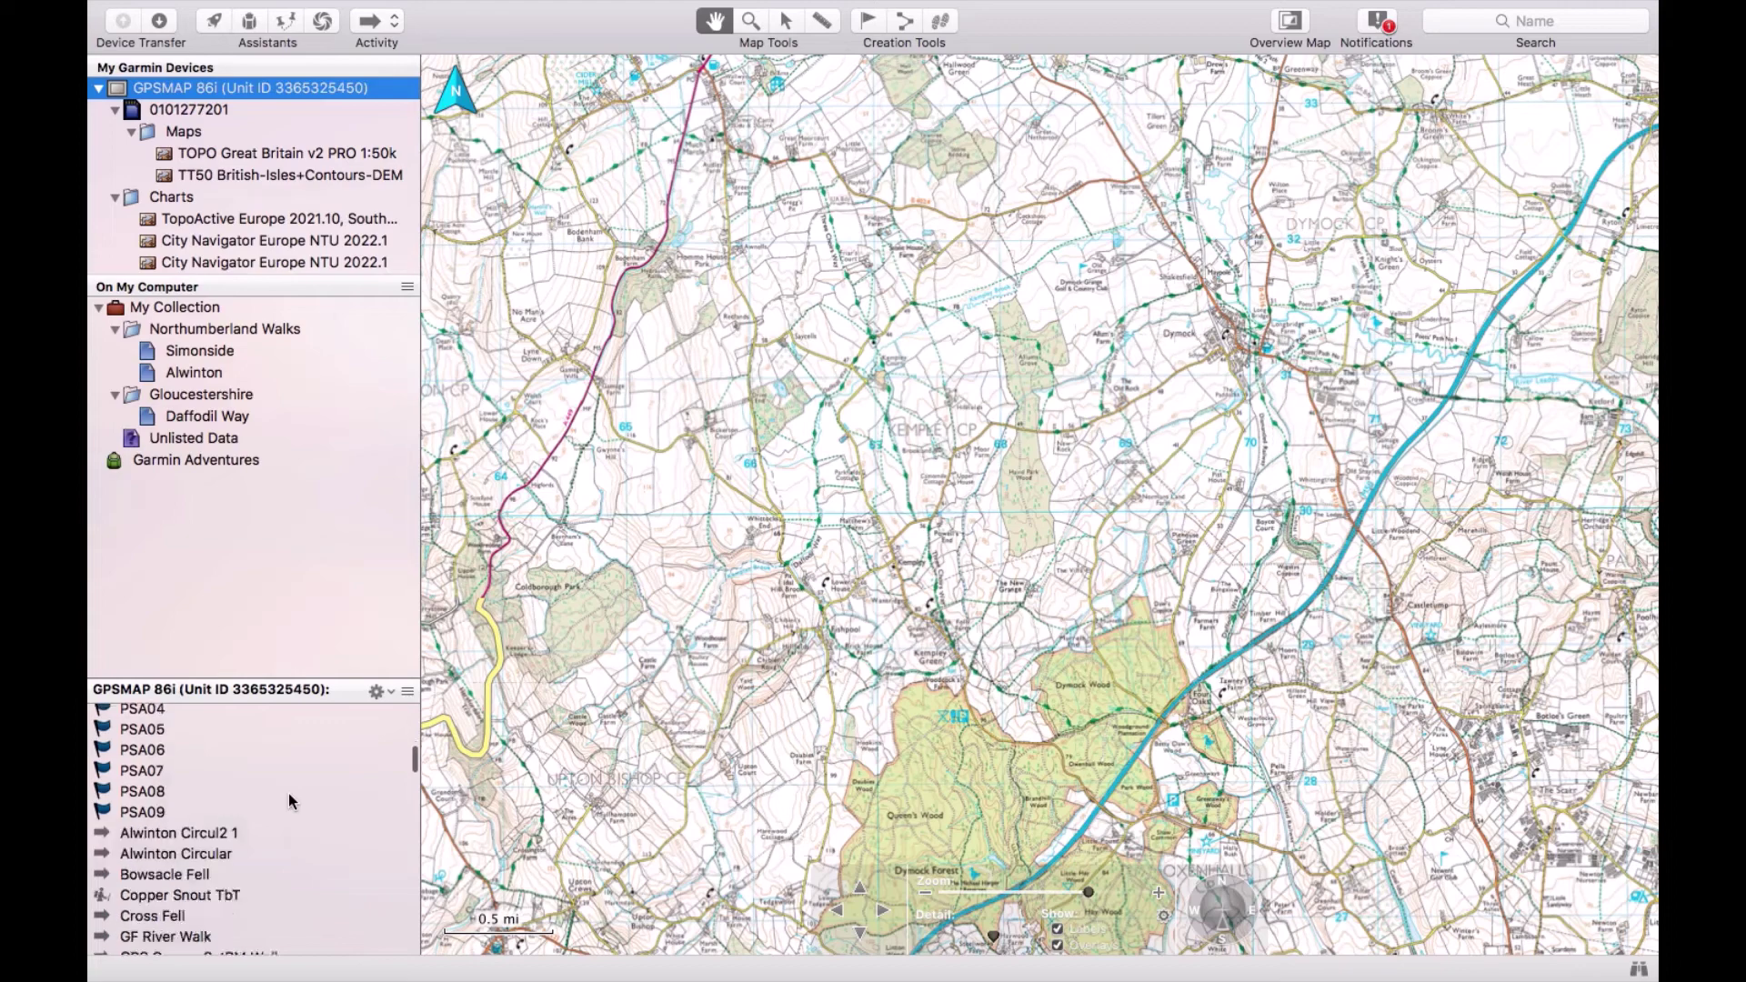
scroll(289, 800, down, 5)
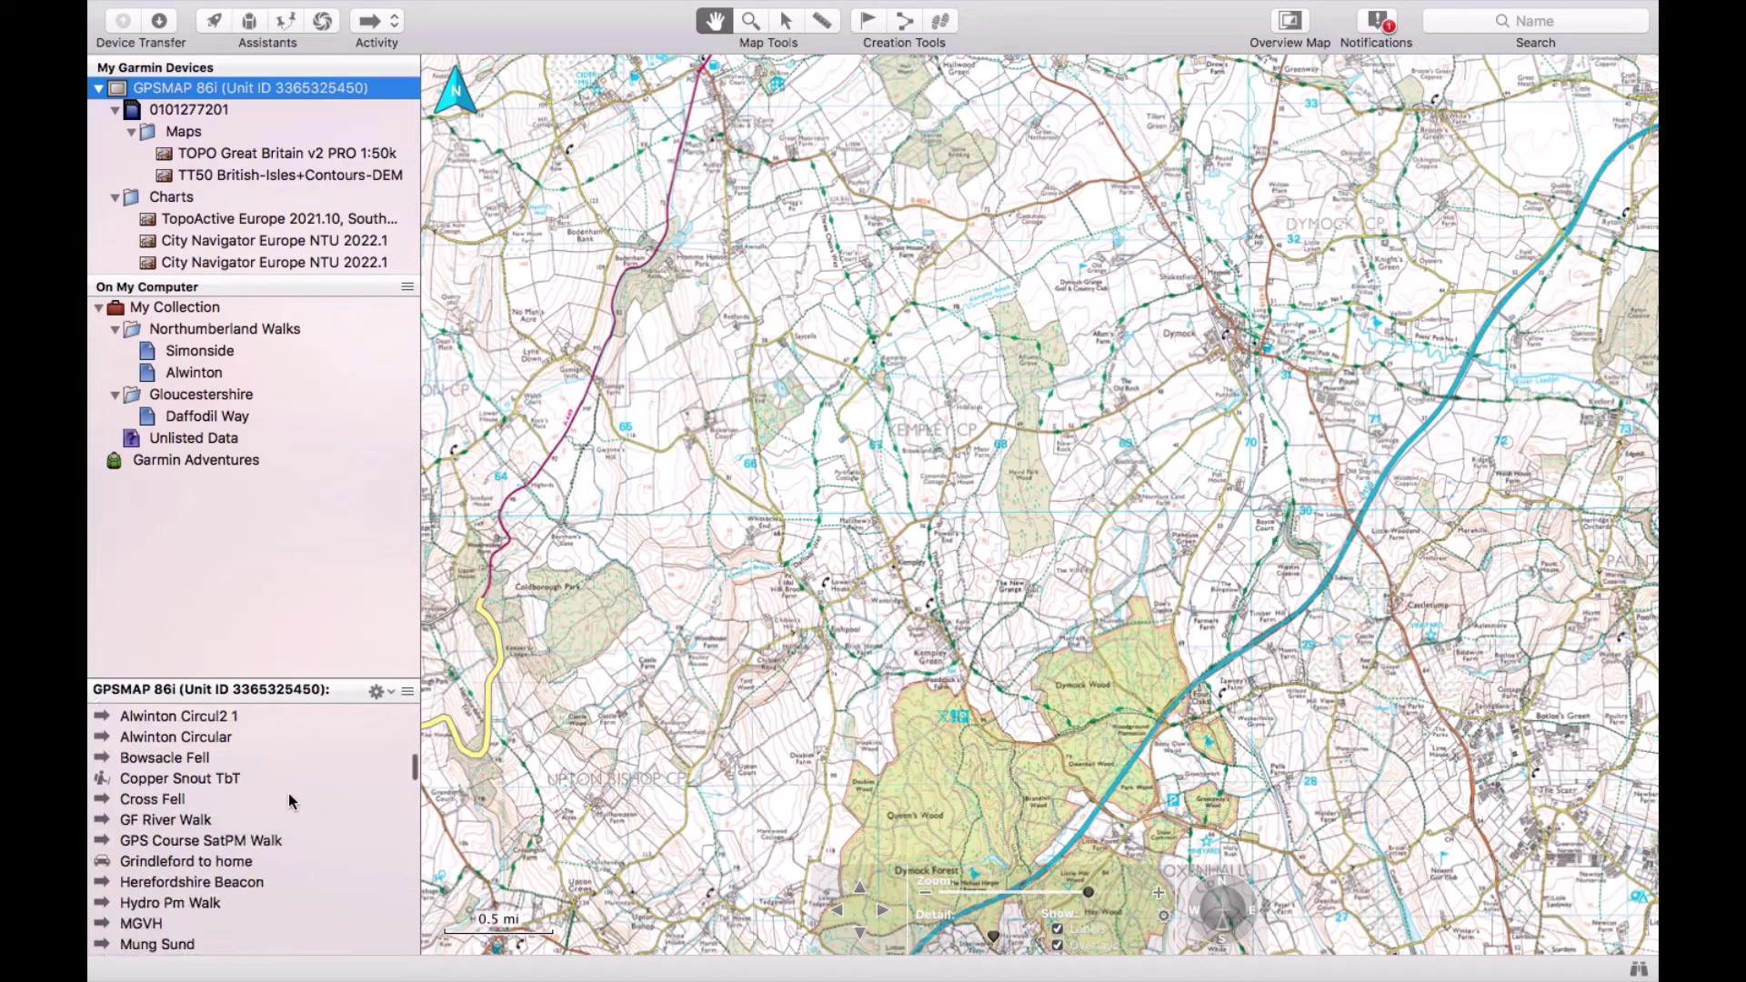
scroll(289, 800, down, 10)
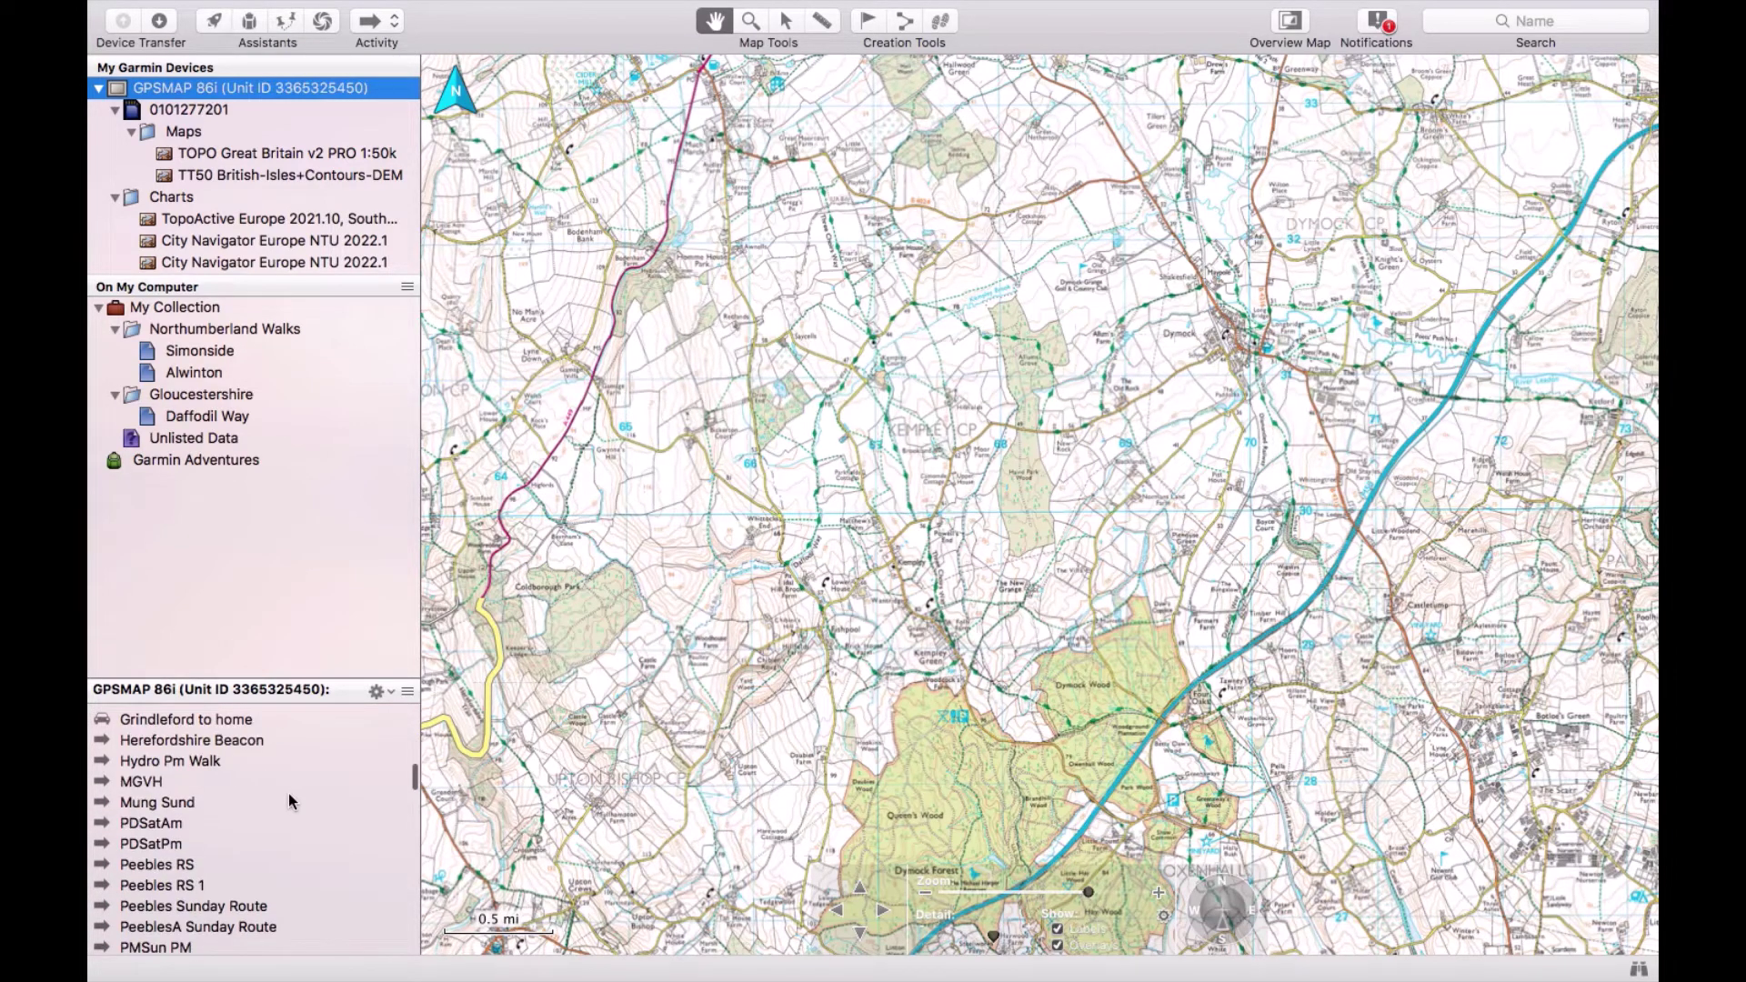
scroll(289, 800, down, 1)
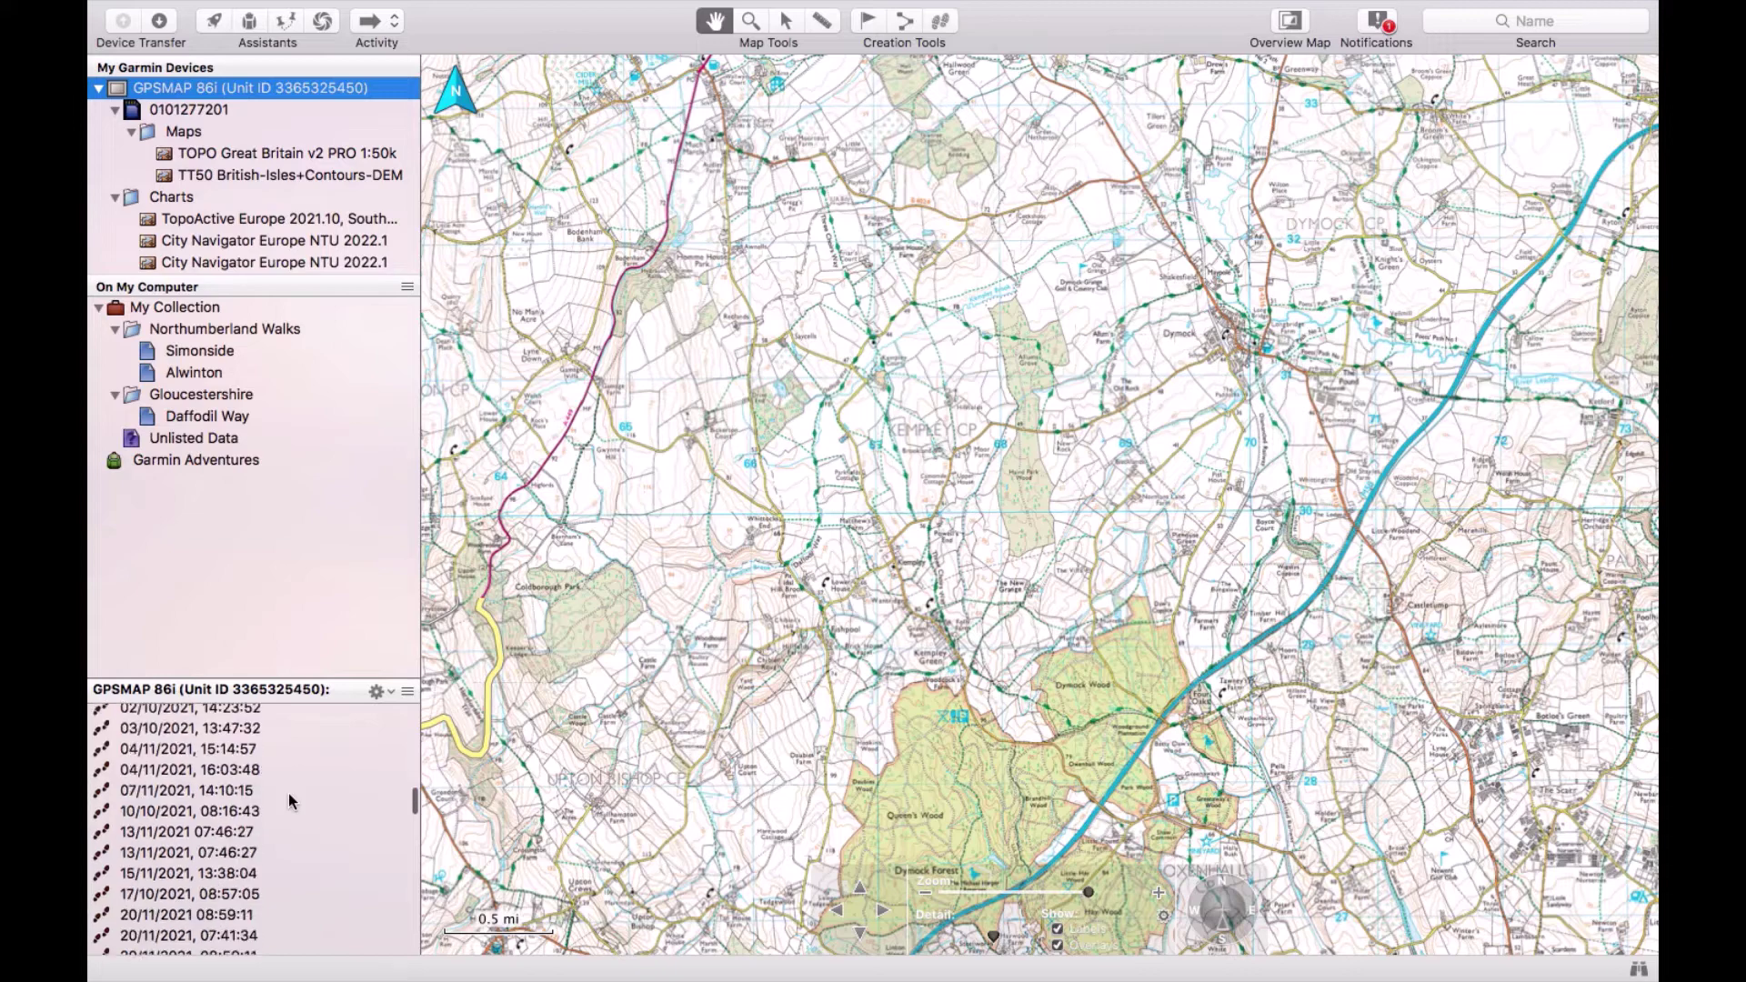
scroll(289, 800, down, 2)
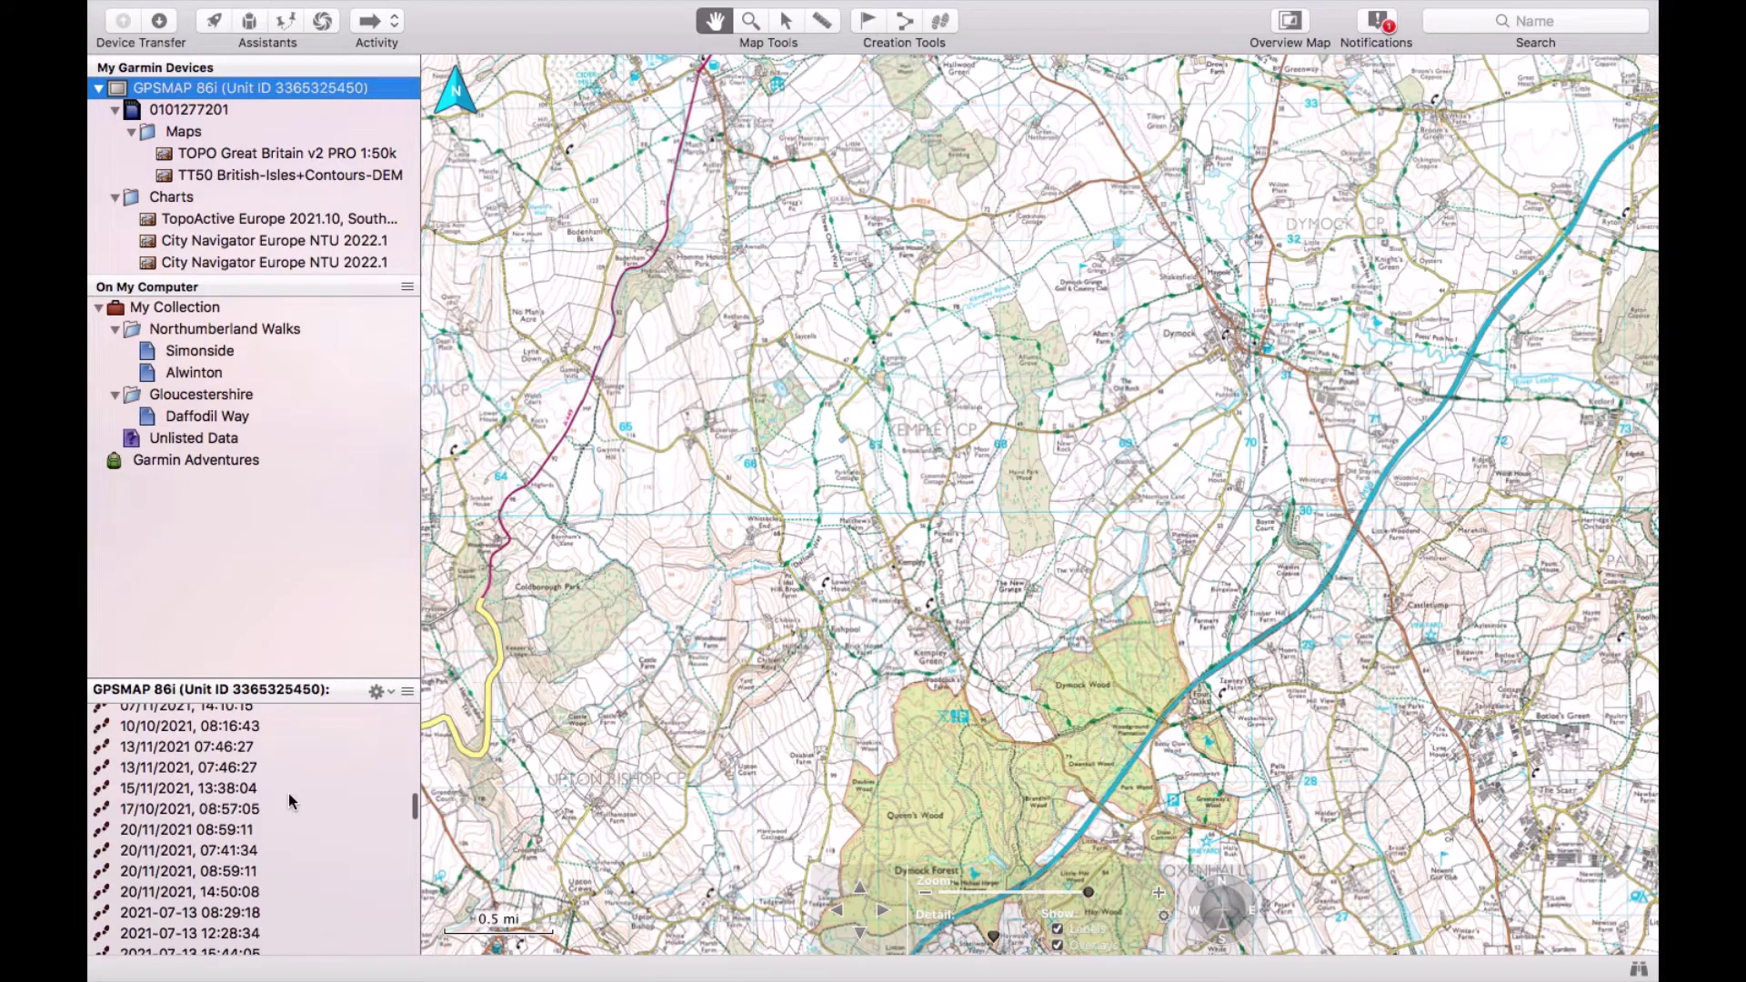
click(164, 853)
double_click(162, 855)
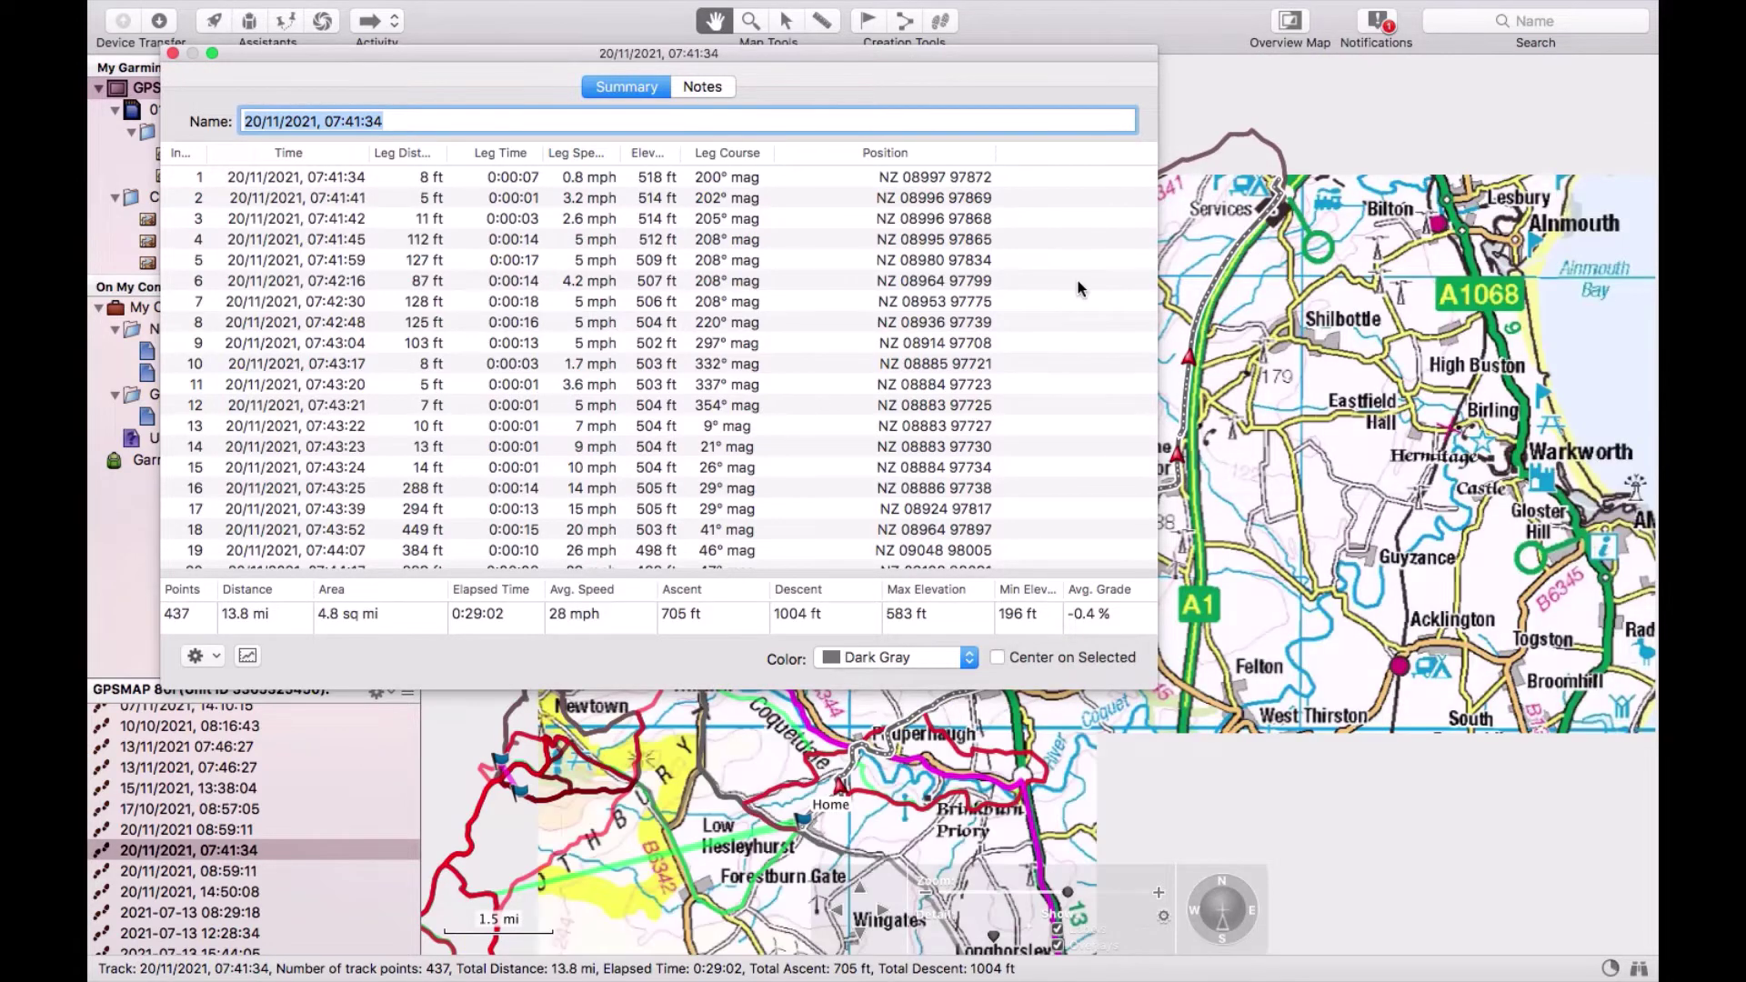
- Set the recorded track's colour to Green, view its elevation graph, and close the graph and track details
click(969, 663)
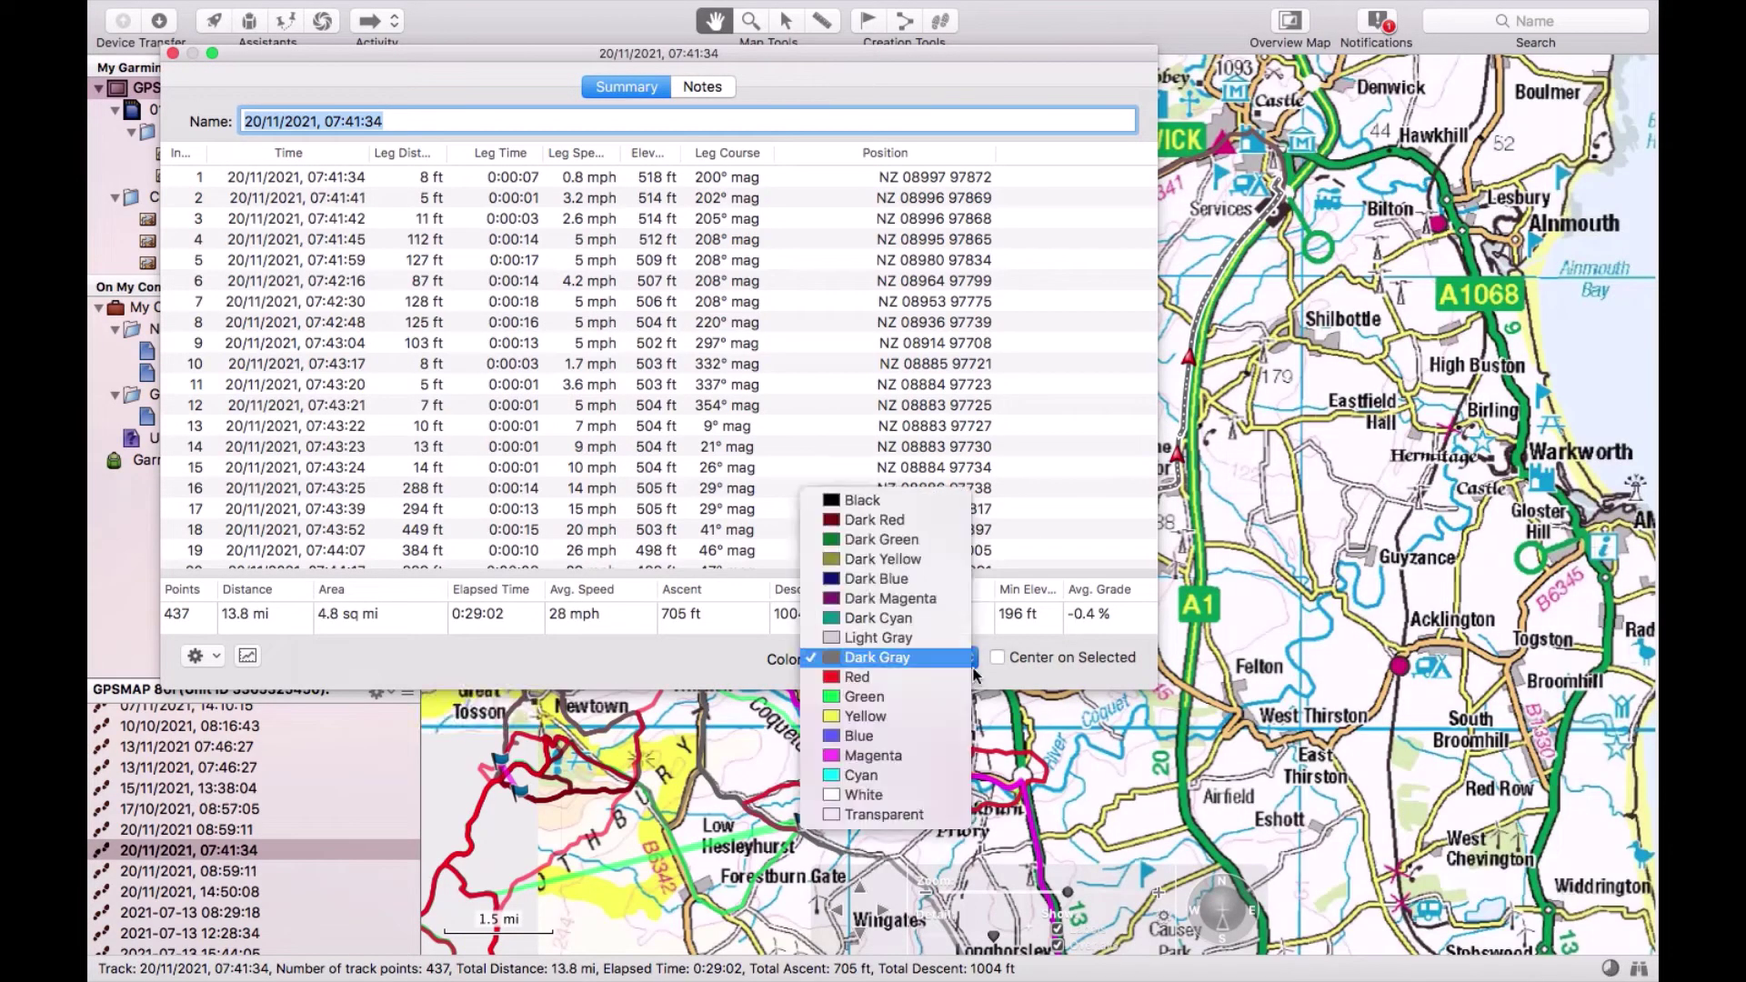
click(882, 697)
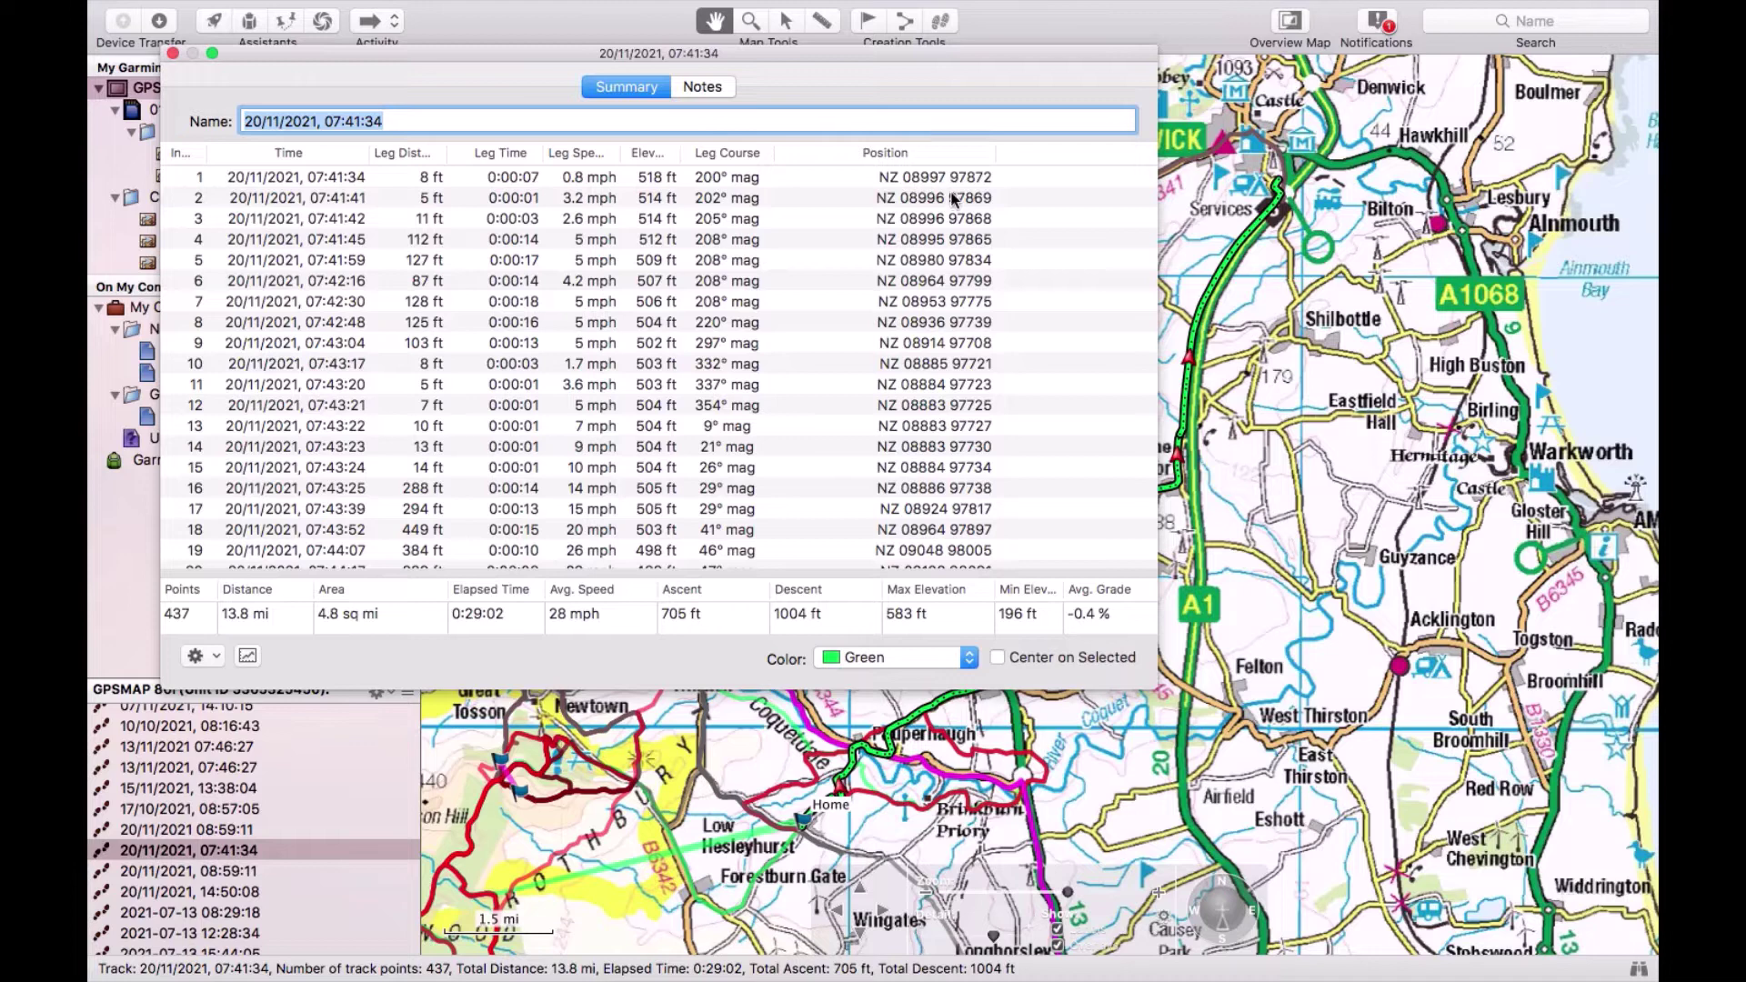
click(252, 657)
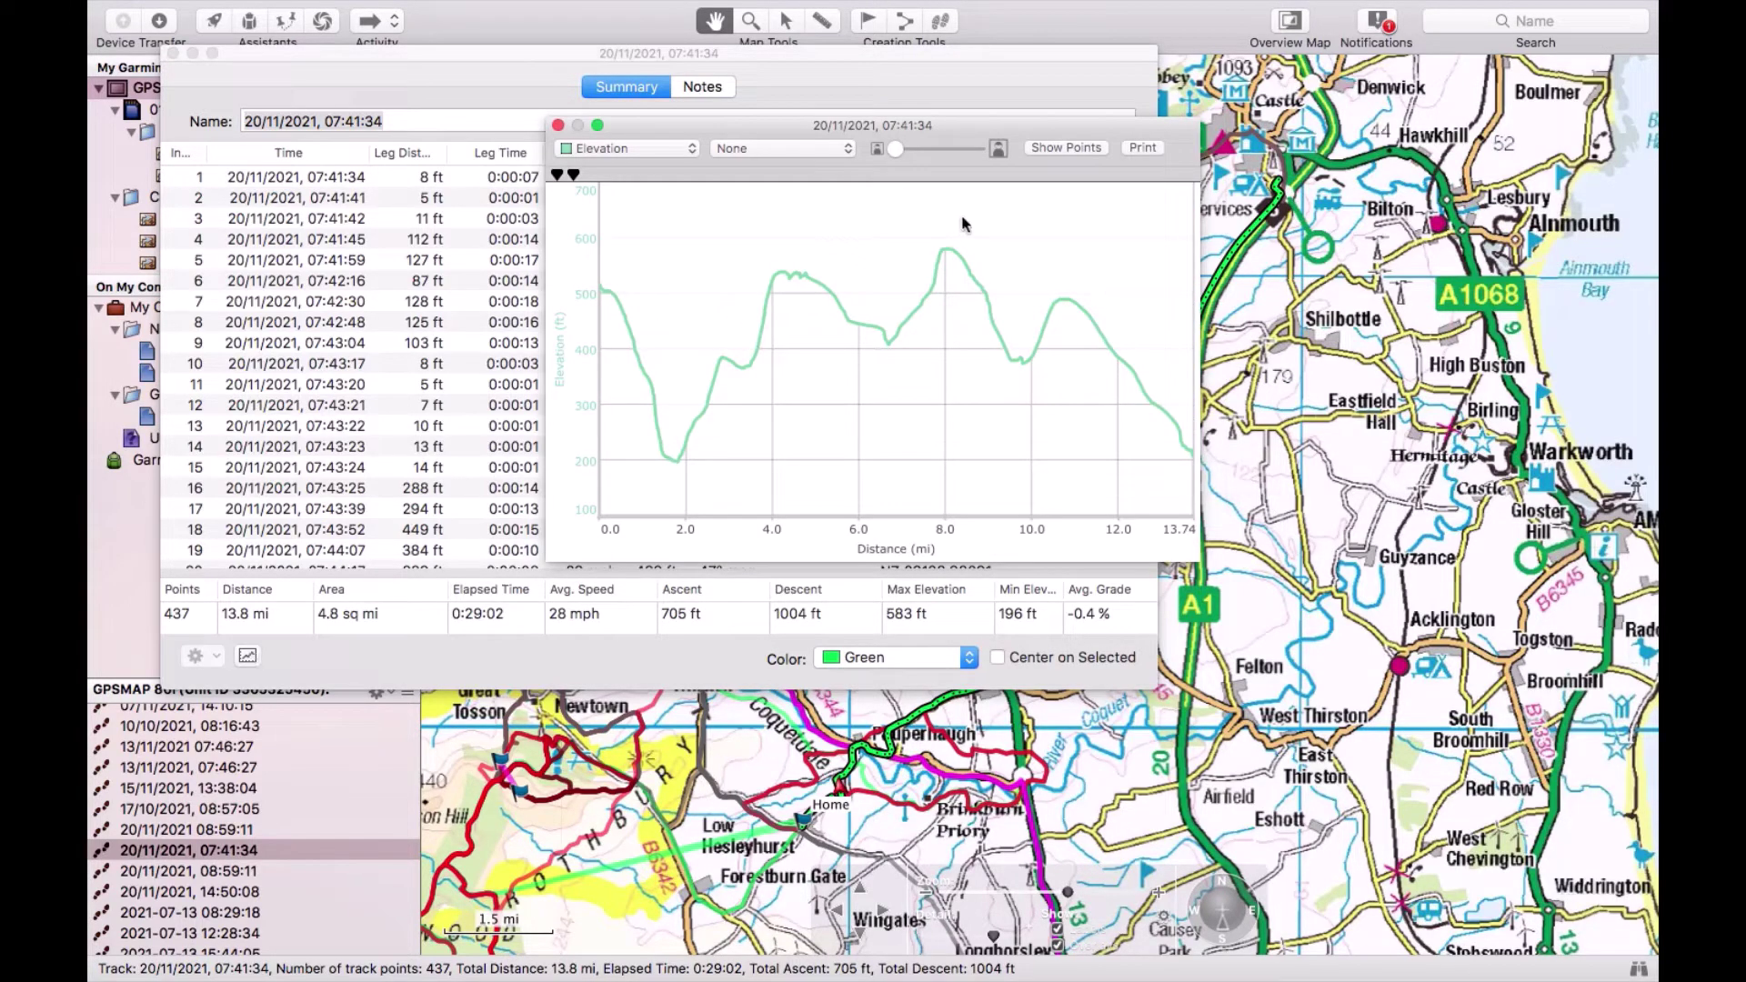
click(558, 126)
click(173, 53)
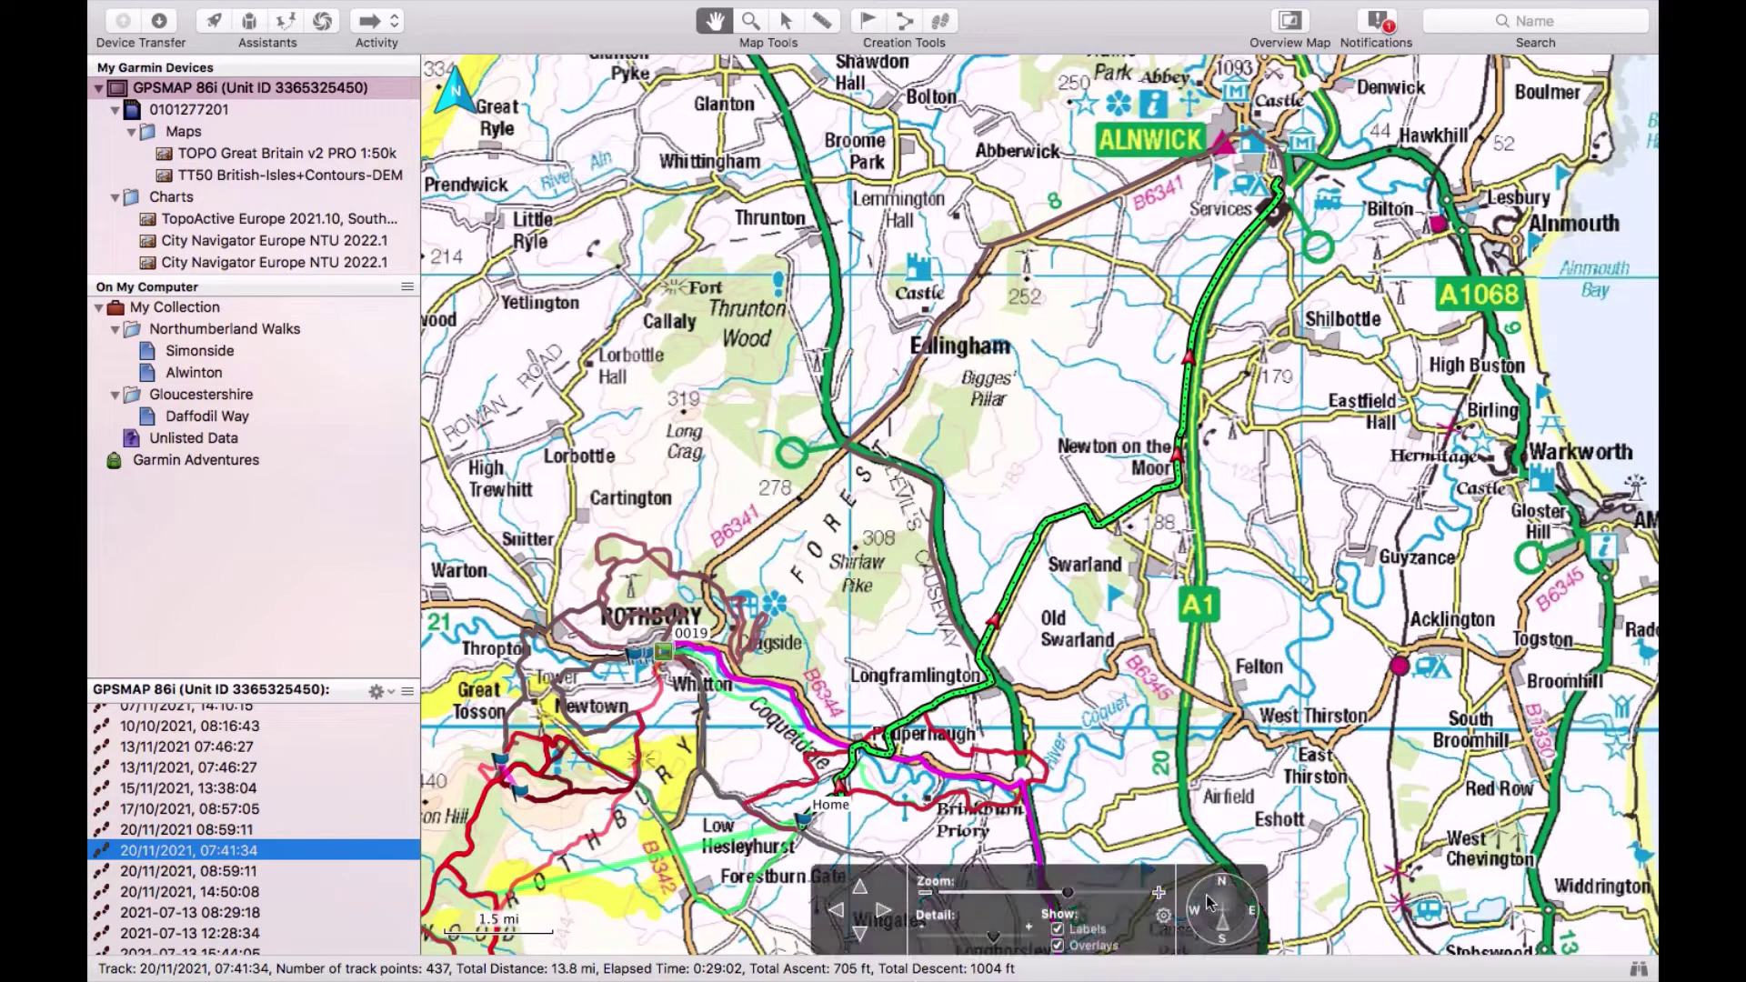
- Examine the green track on the map in closer detail around Newton on the Moor and Swarland
click(1159, 900)
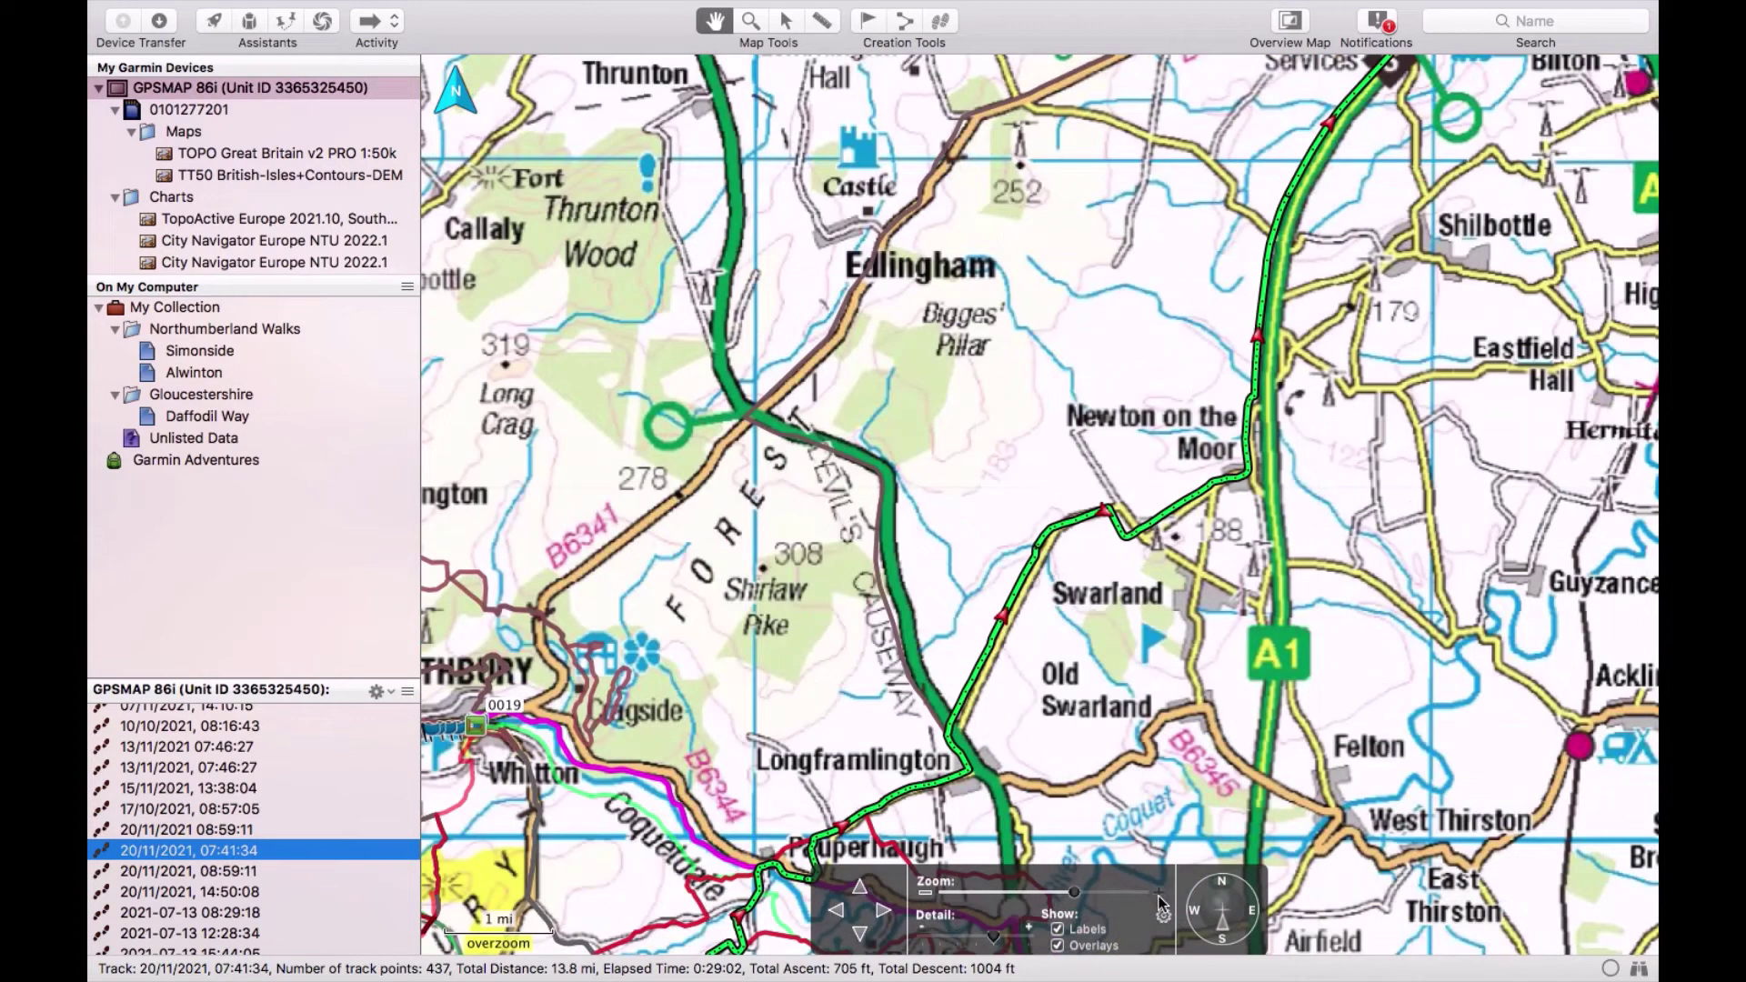
click(1159, 900)
click(1159, 900)
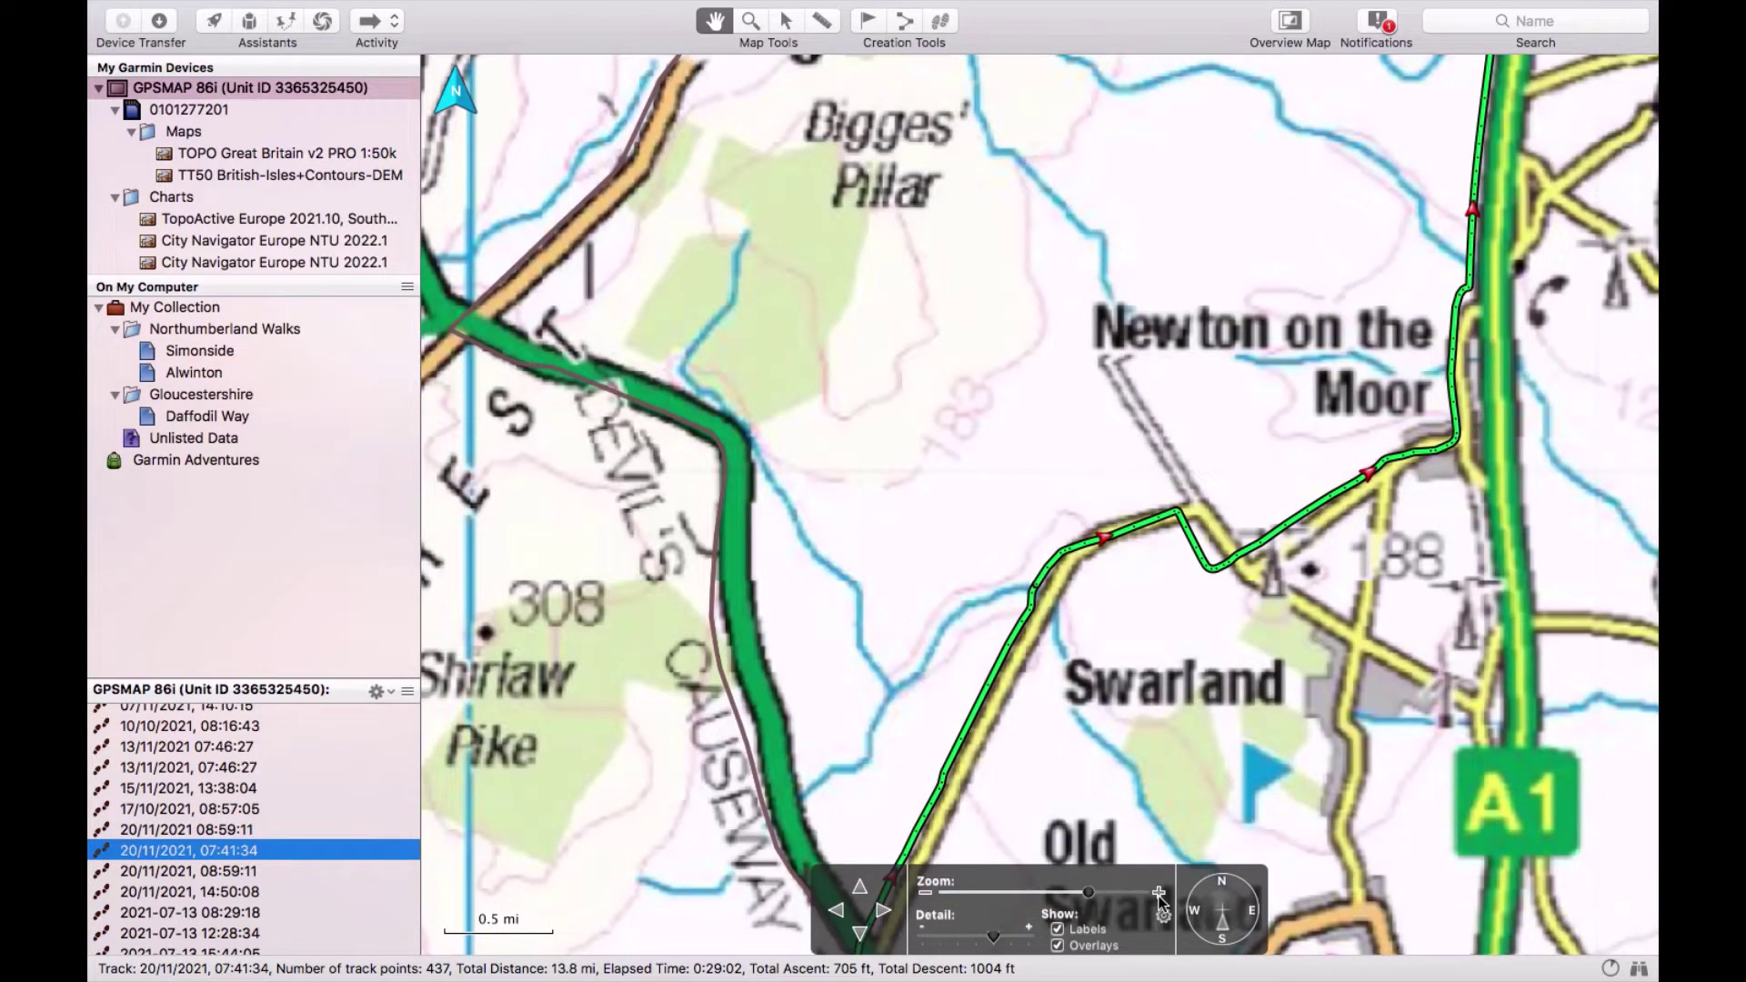
click(1159, 900)
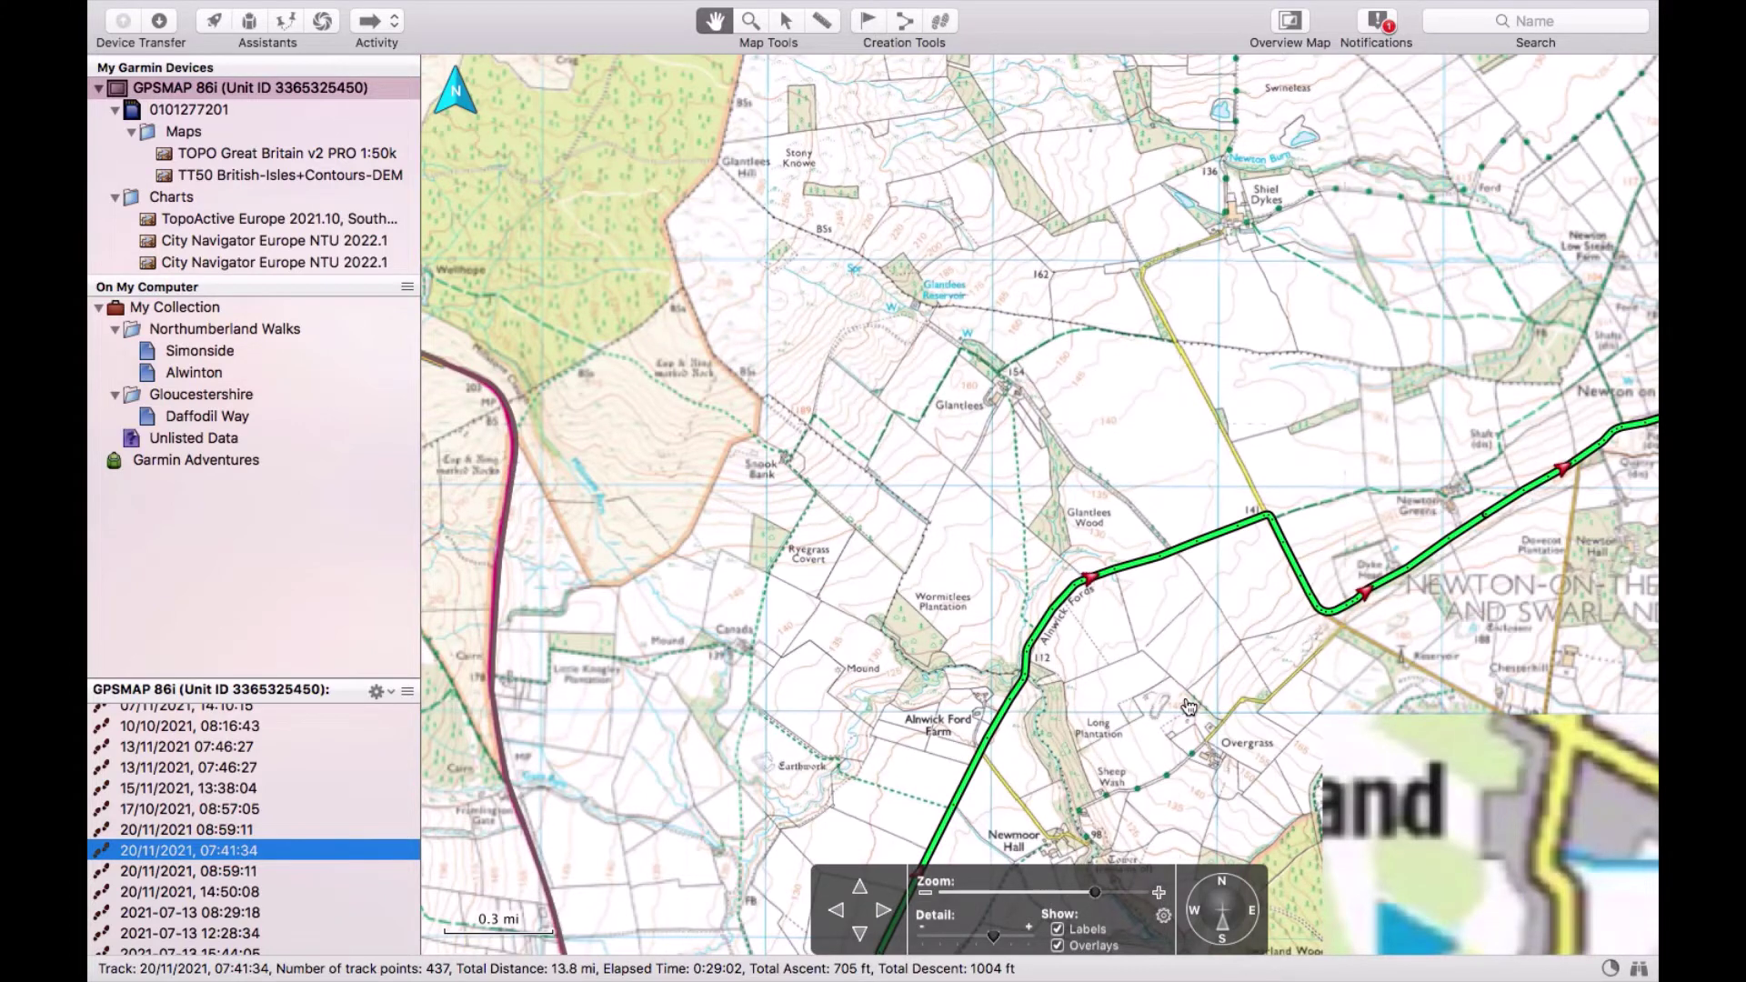
click(1166, 697)
drag(1166, 698, 800, 585)
click(800, 585)
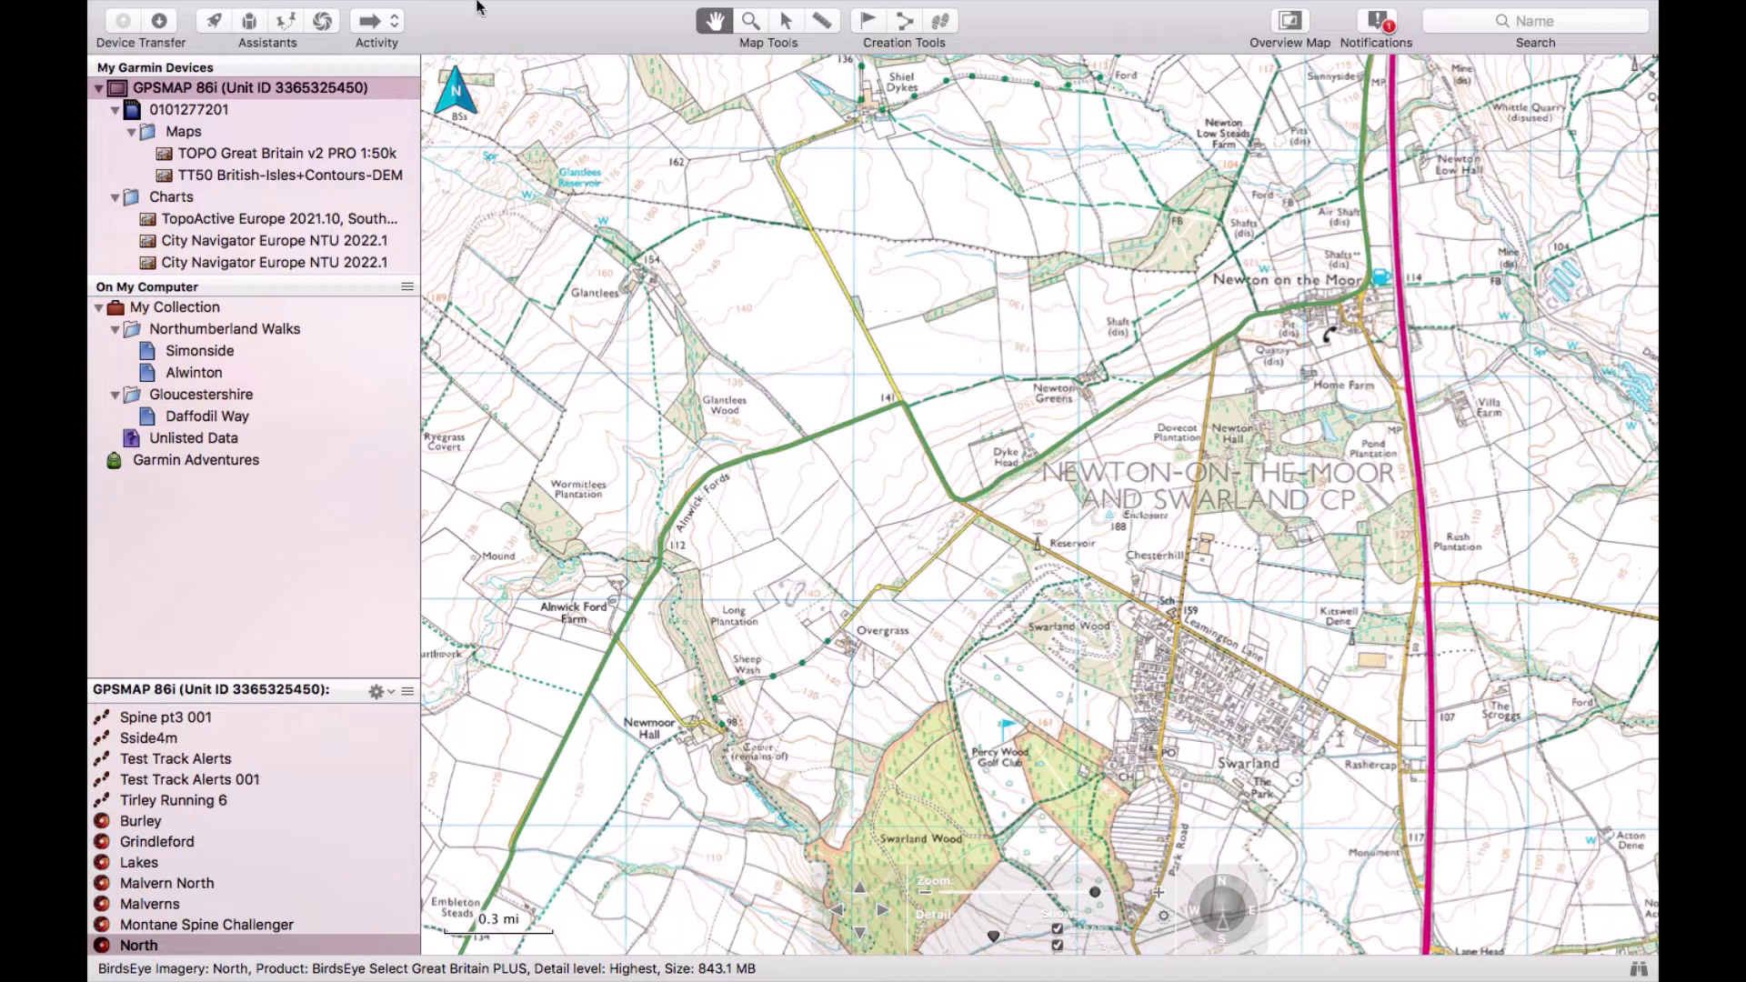
- Find waypoint 0019 in the GPSMAP 86i data, view its details and map location in Rothbury, and close the details
scroll(271, 778, up, 15)
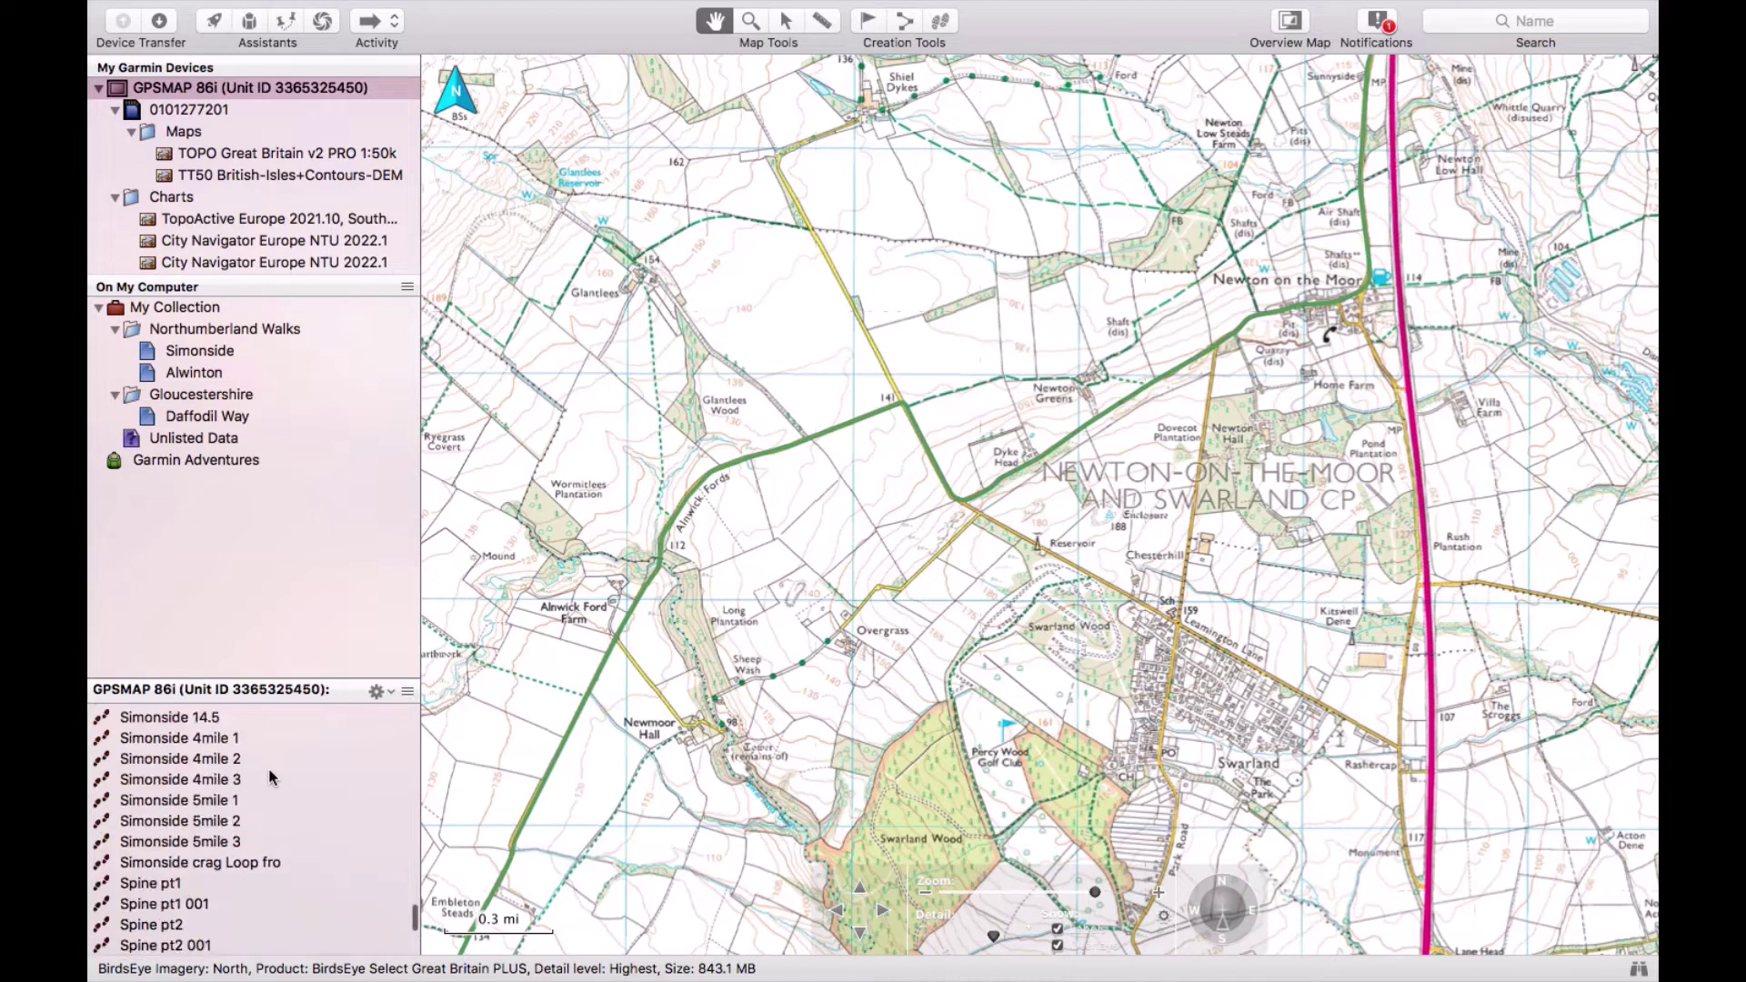
scroll(271, 780, up, 20)
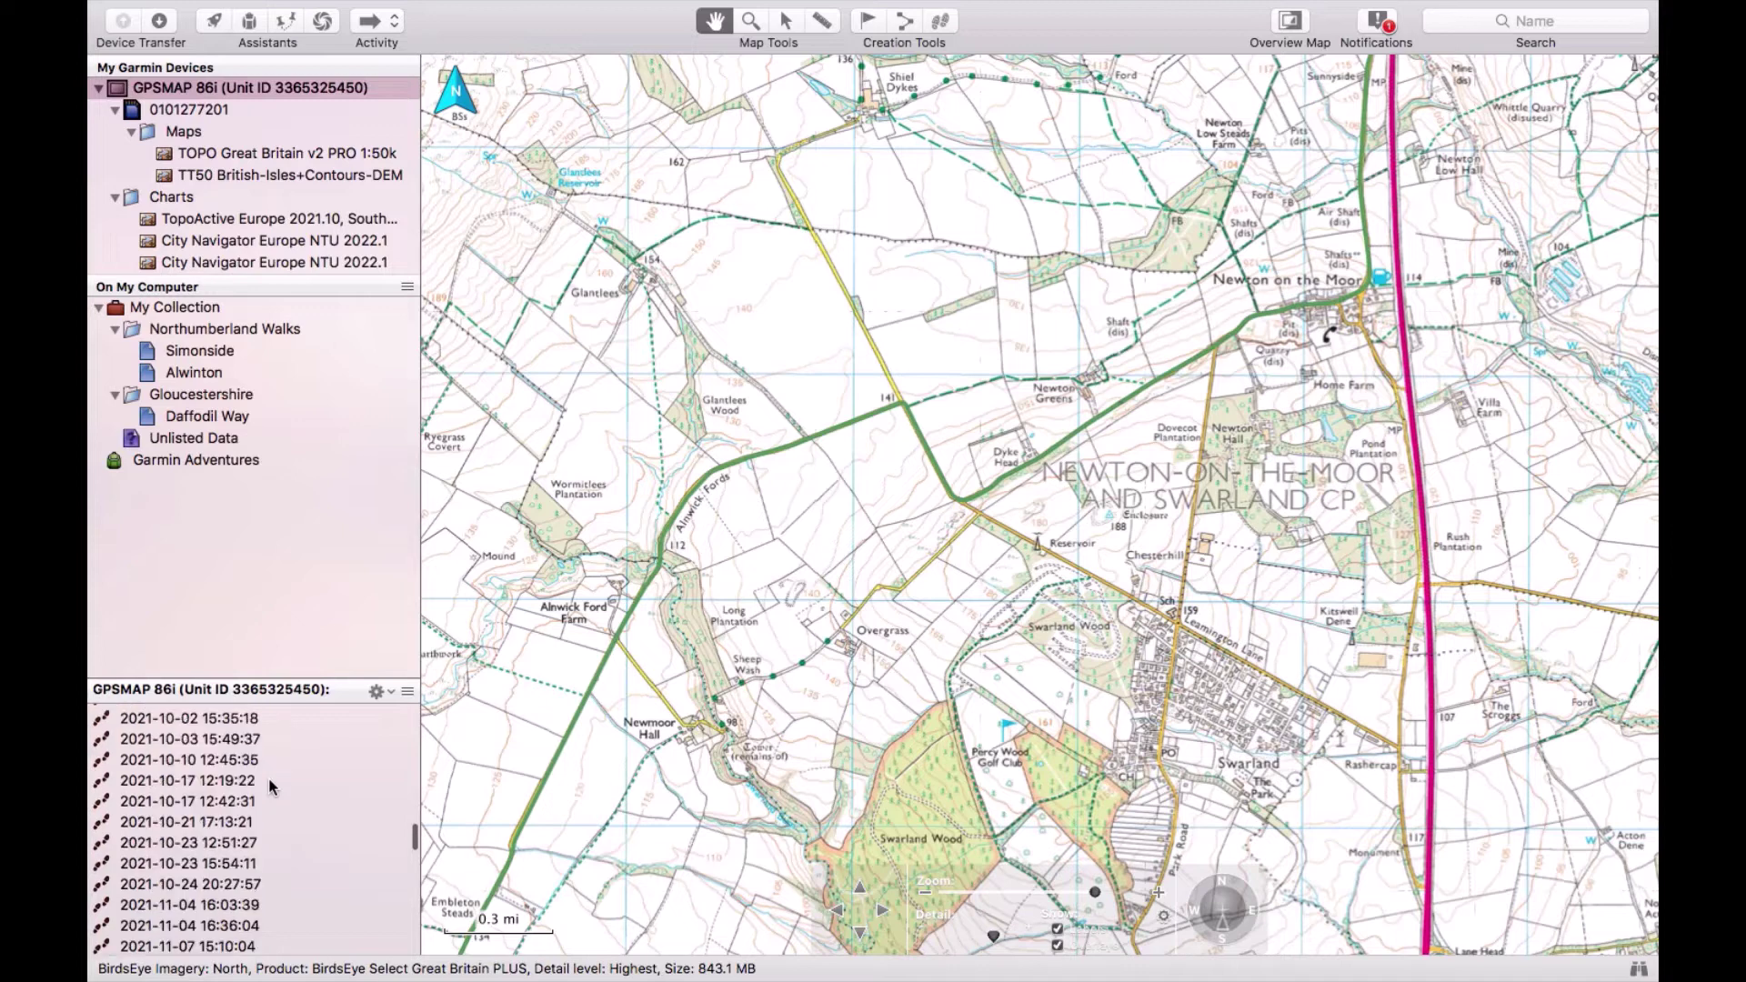
scroll(271, 788, up, 20)
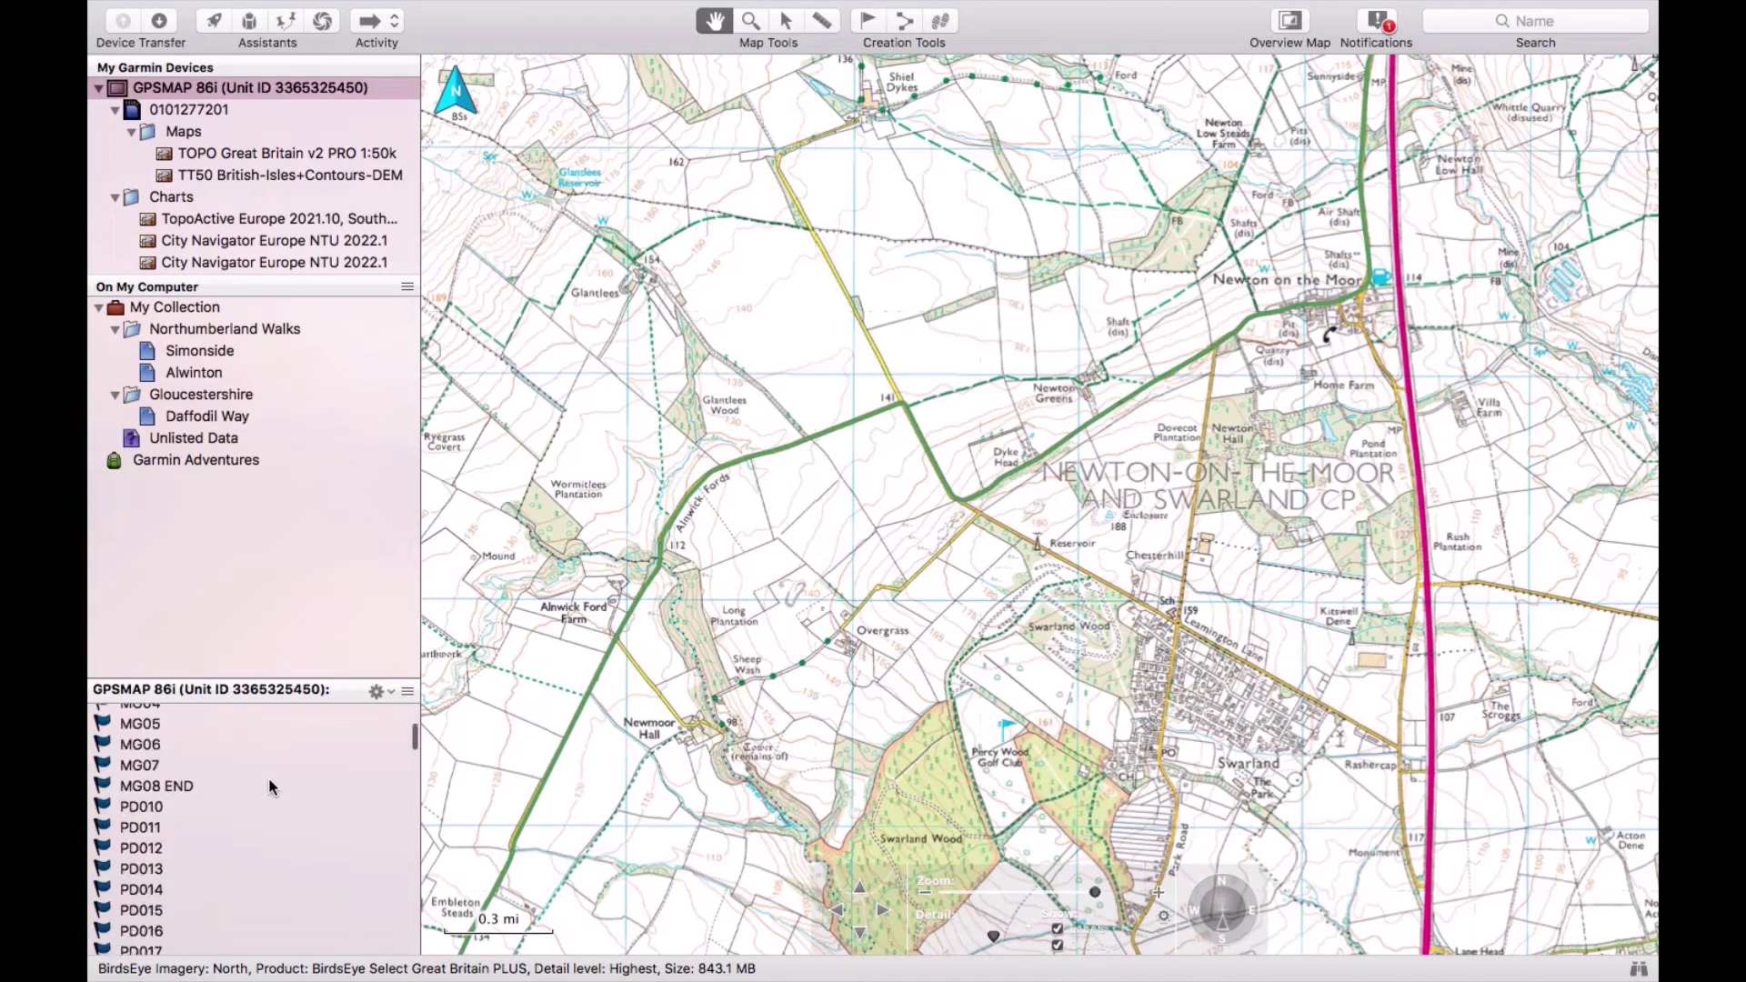
scroll(271, 788, up, 5)
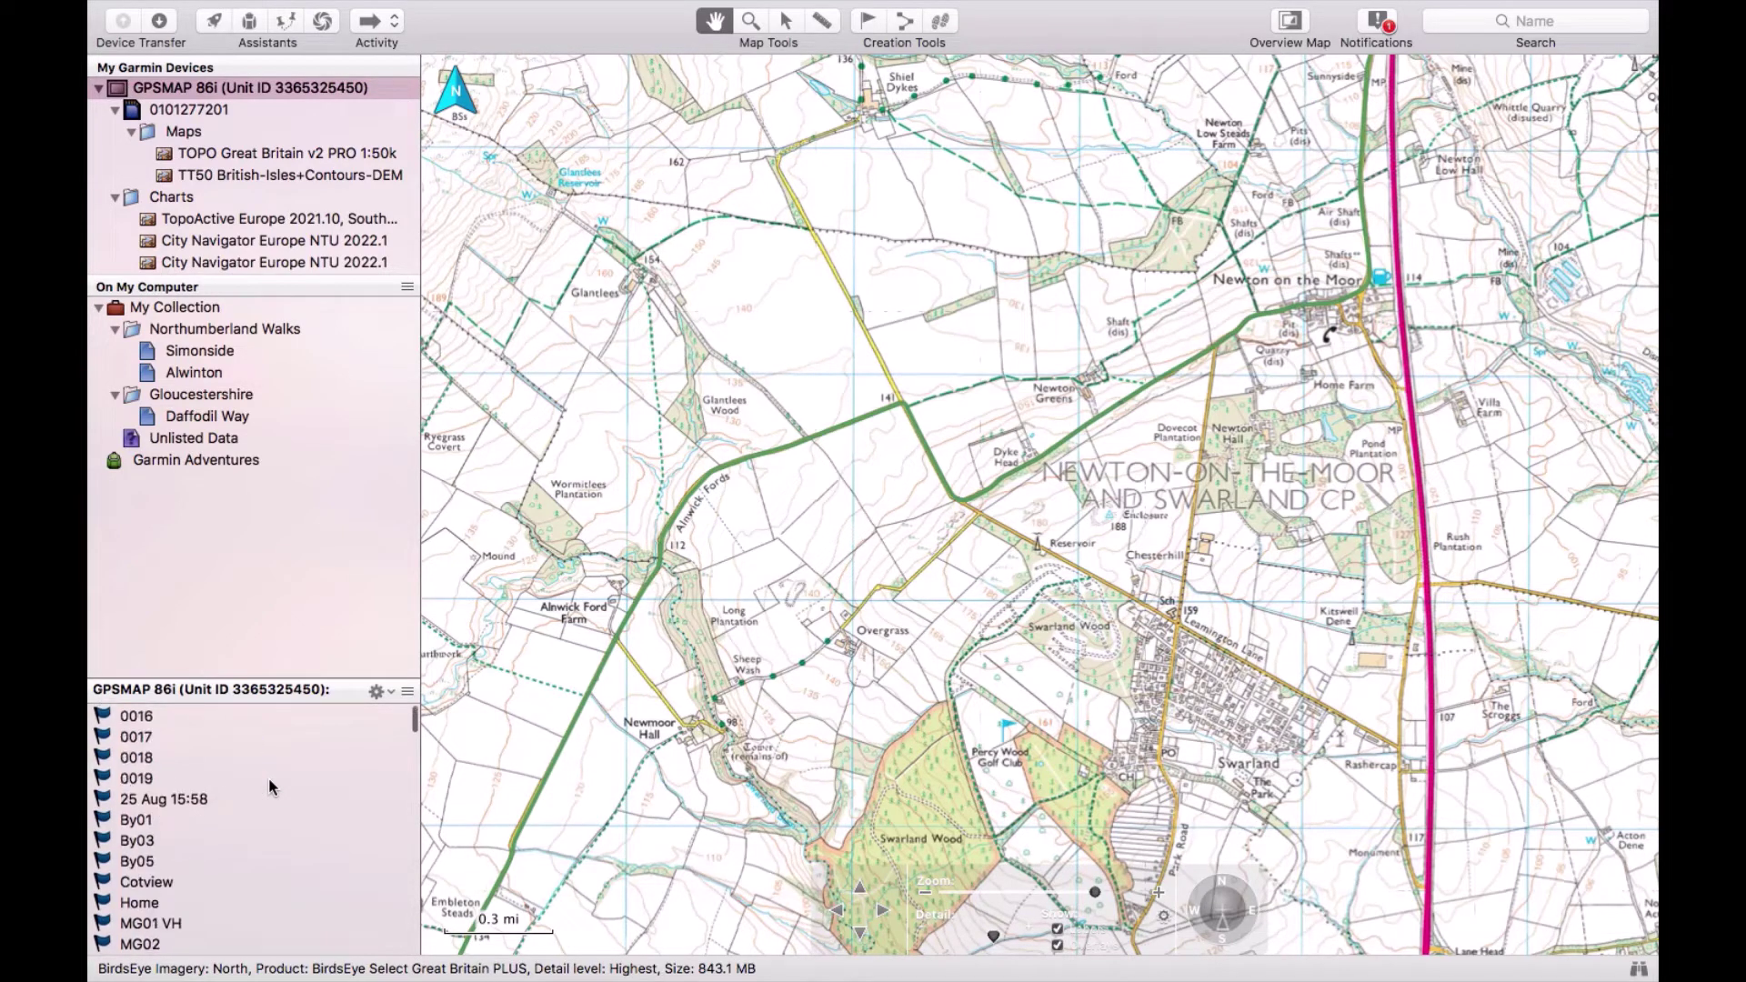
click(132, 779)
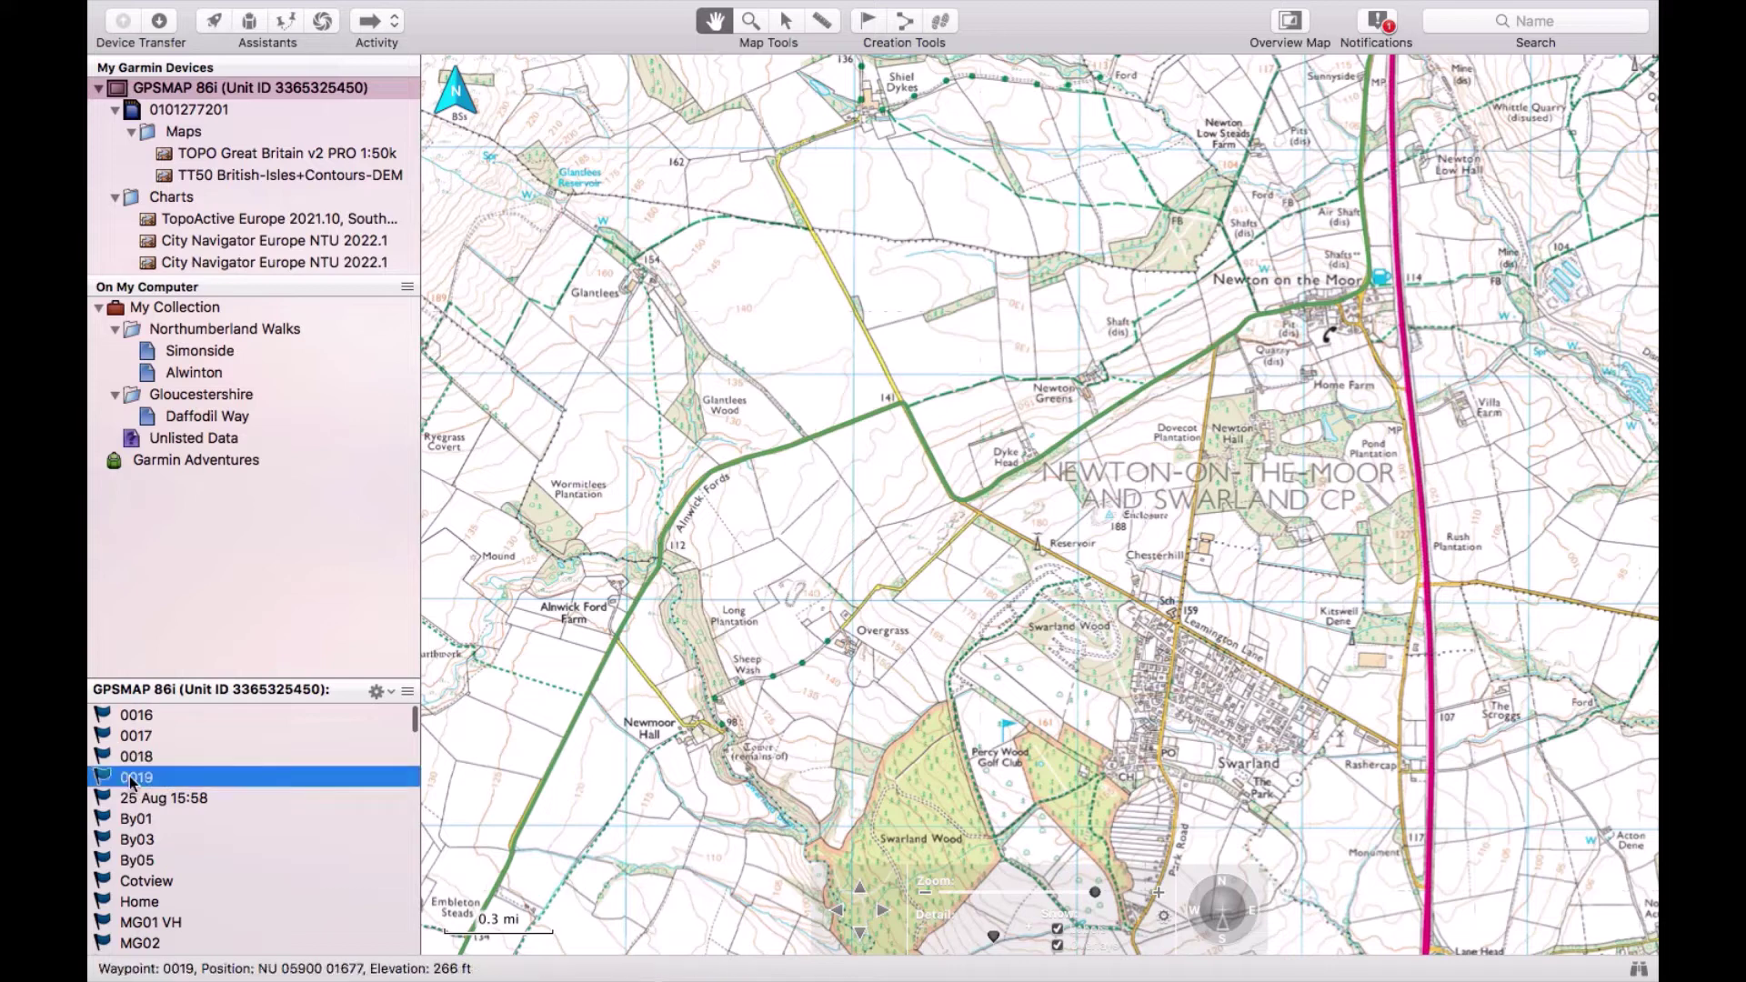
double_click(132, 779)
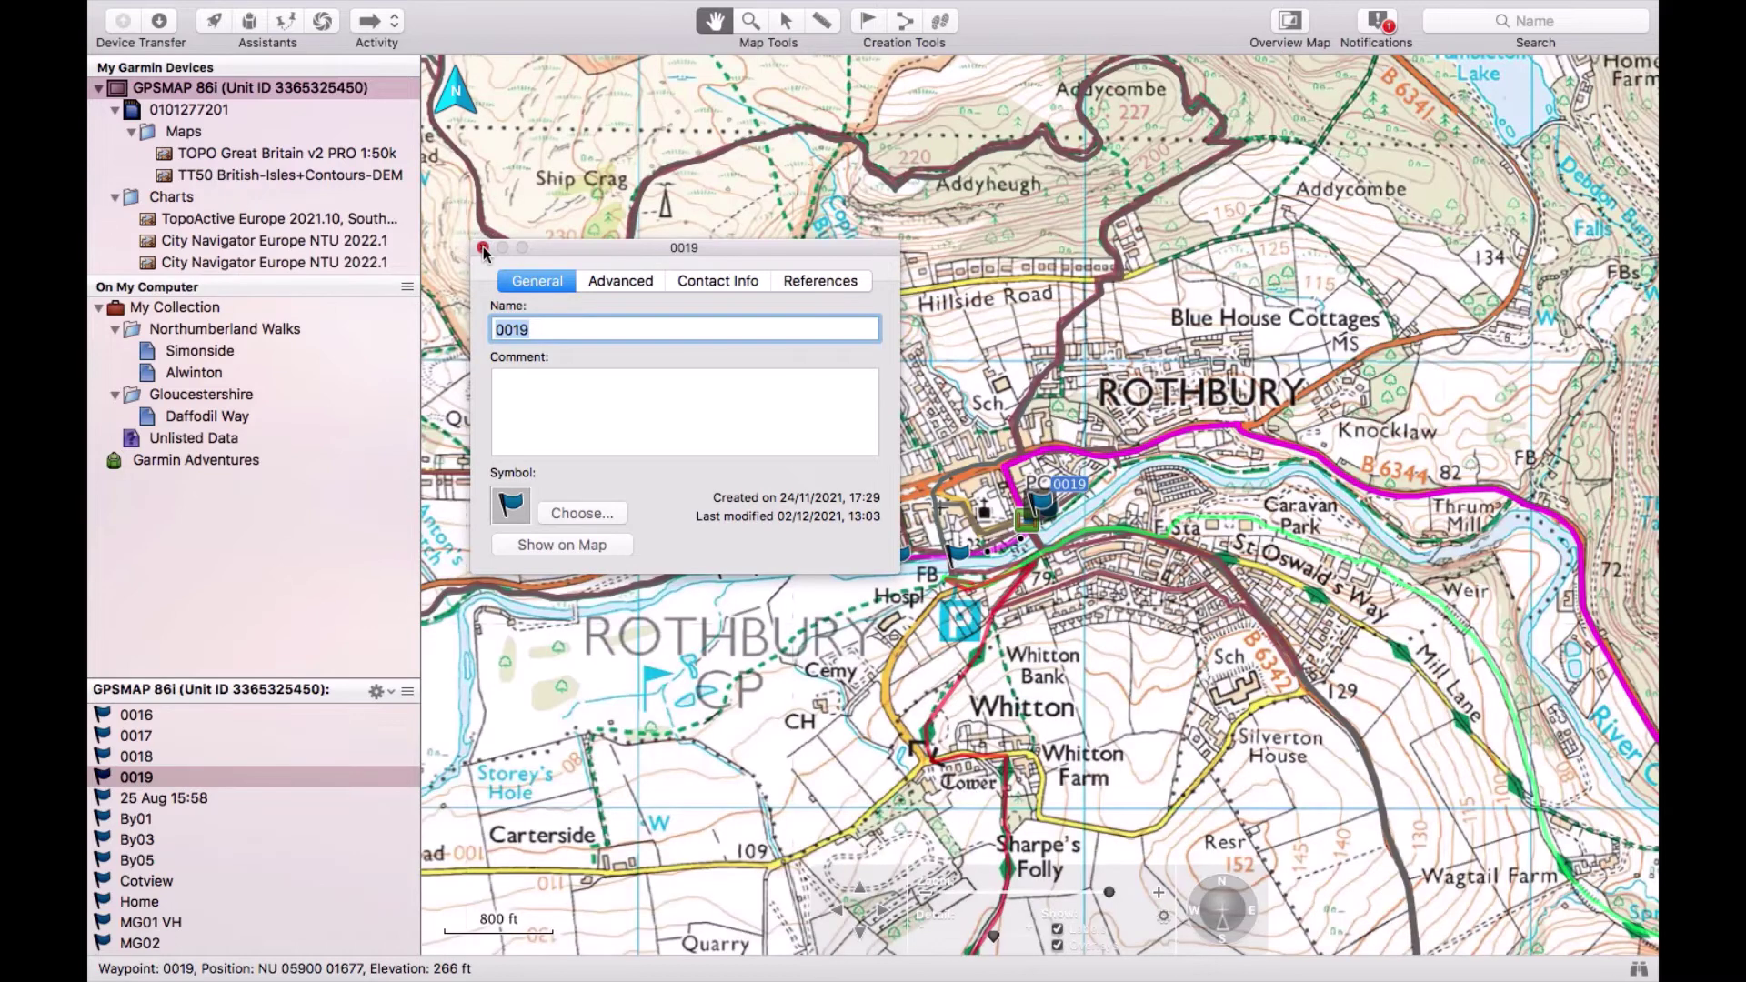
click(483, 249)
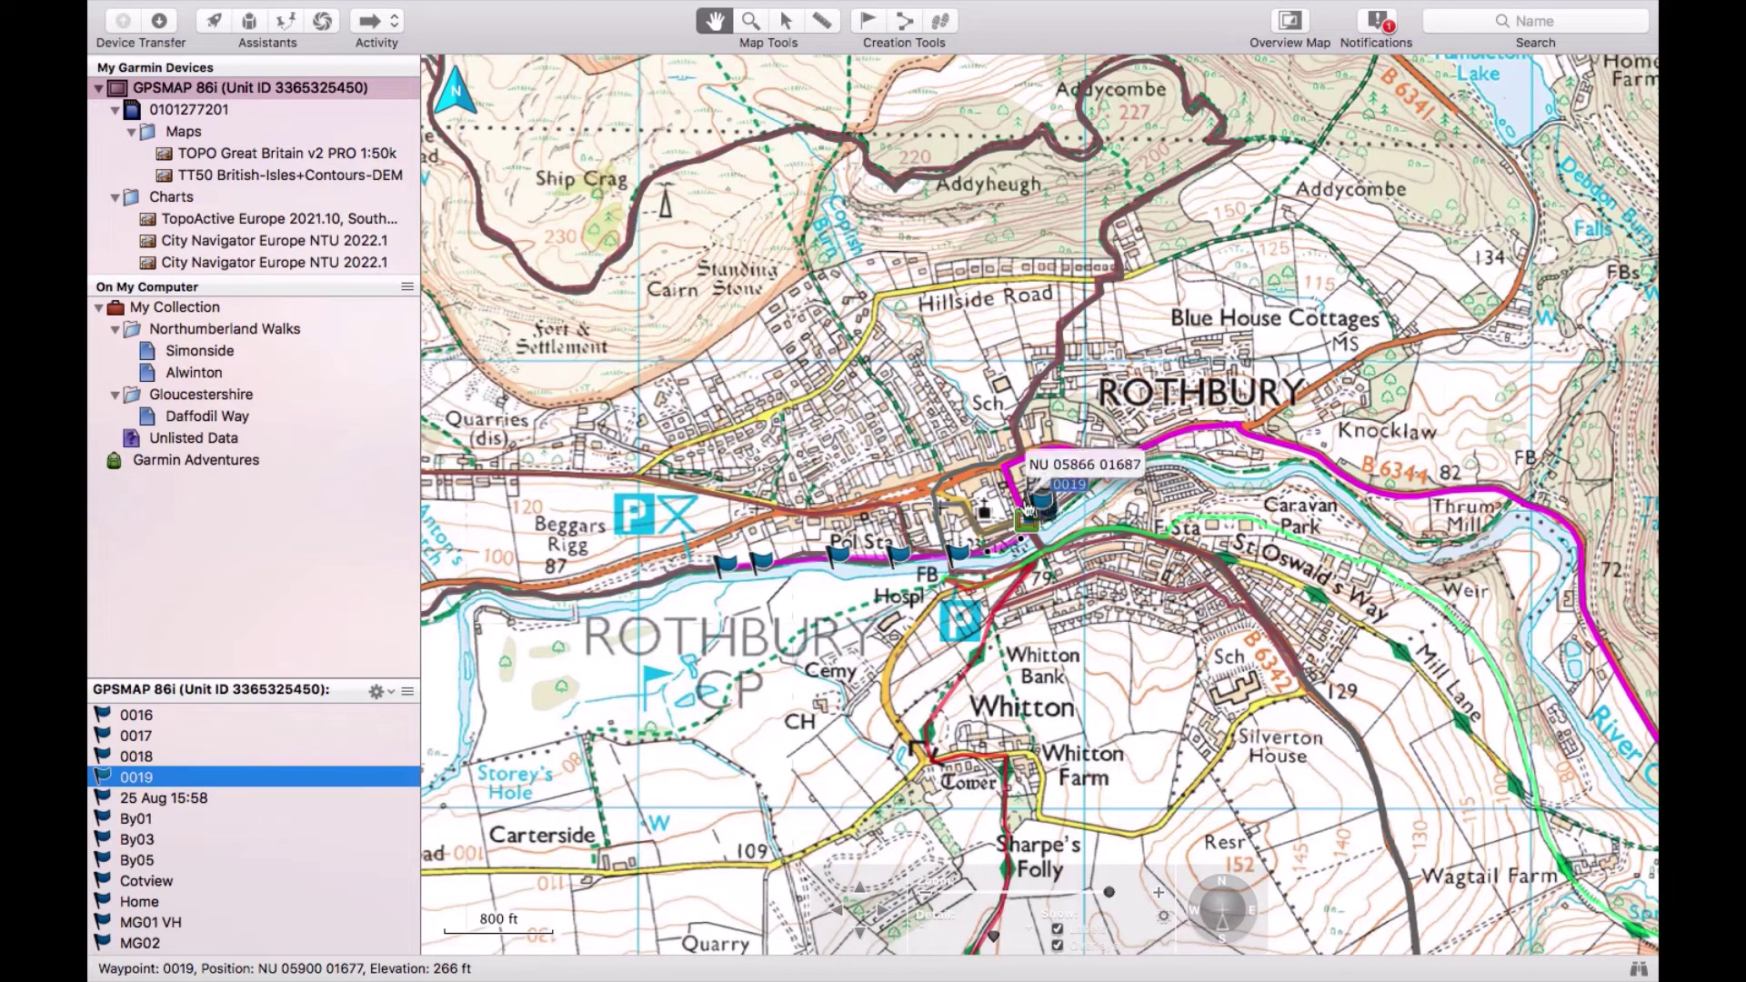
- Delete waypoint 0019 in Rothbury from the GPSMAP 86i
mouse_move(1048, 503)
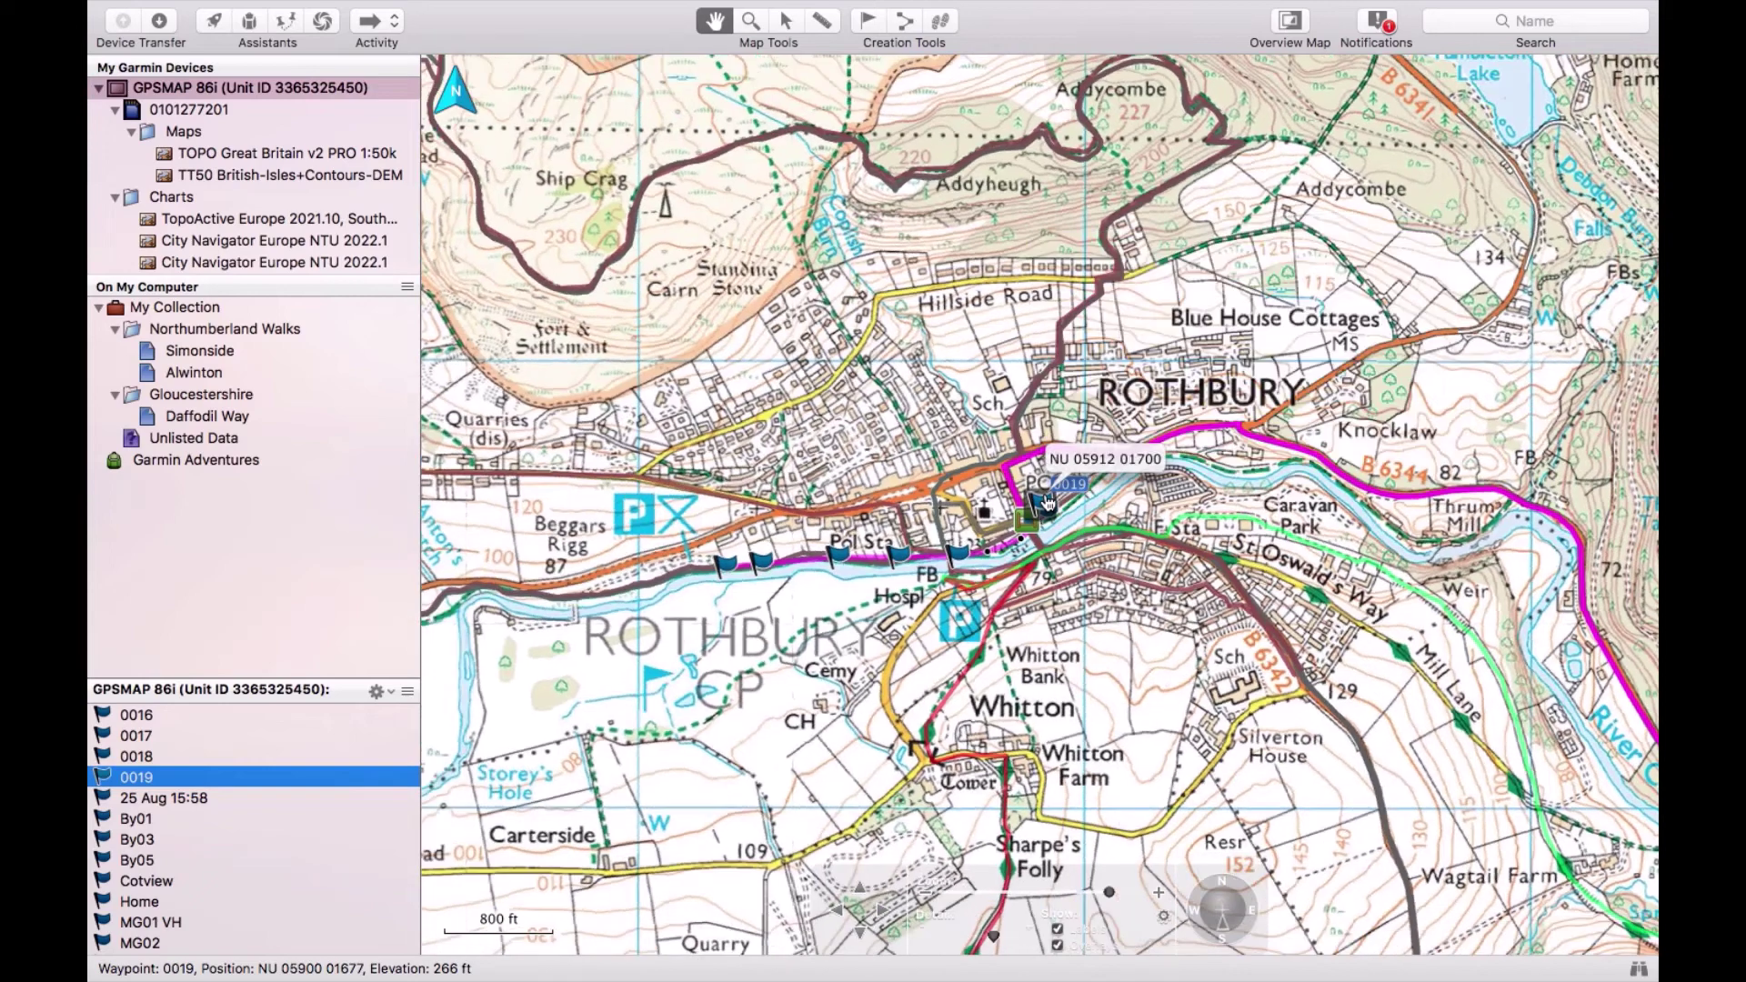
right_click(252, 775)
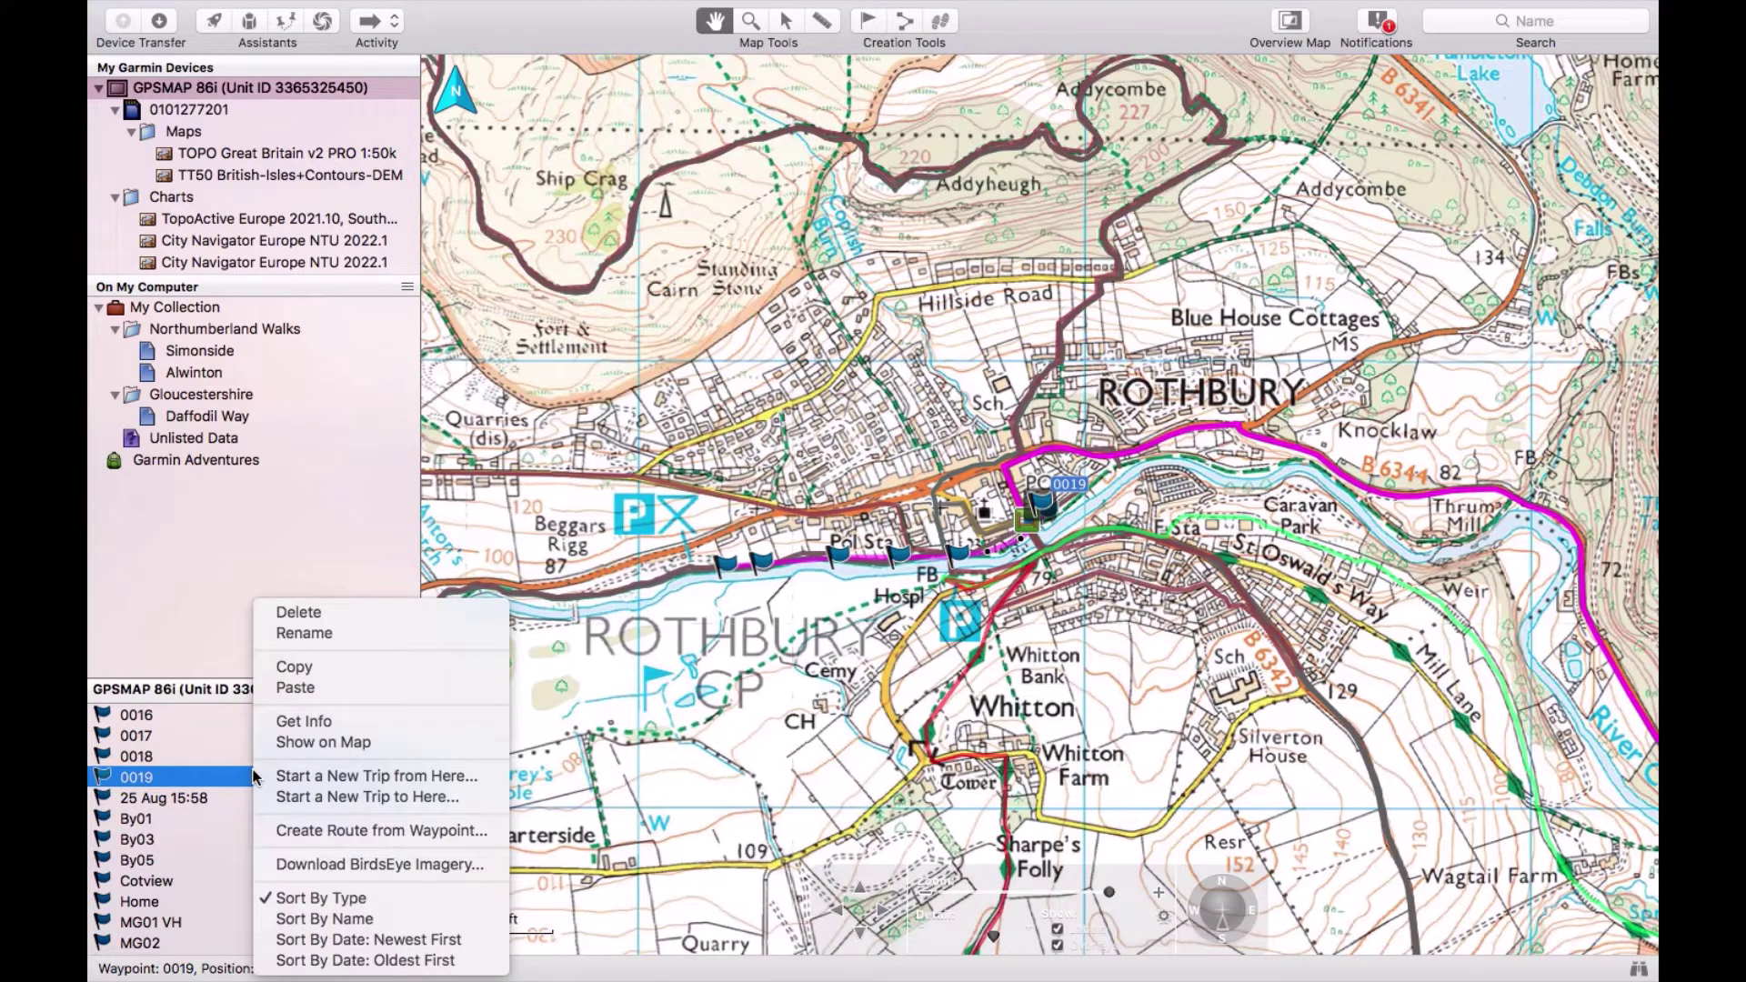
click(333, 616)
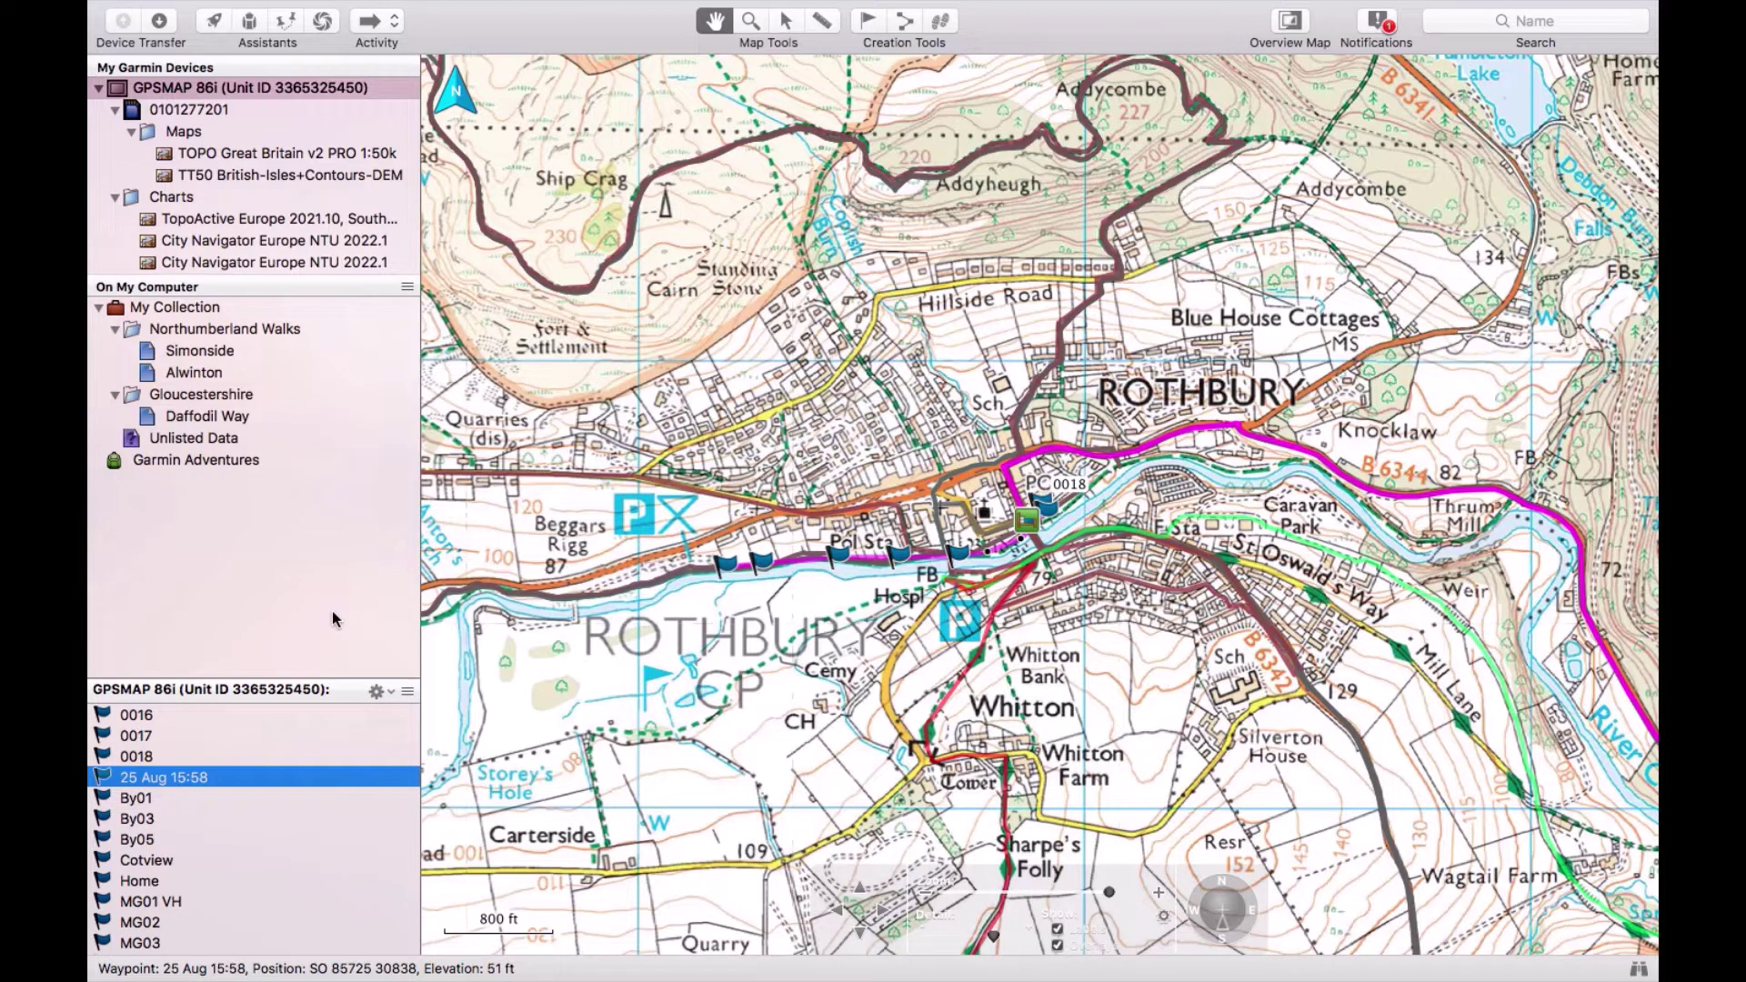
- Select the GPSMAP 86i among the connected Garmin devices
click(266, 87)
click(266, 87)
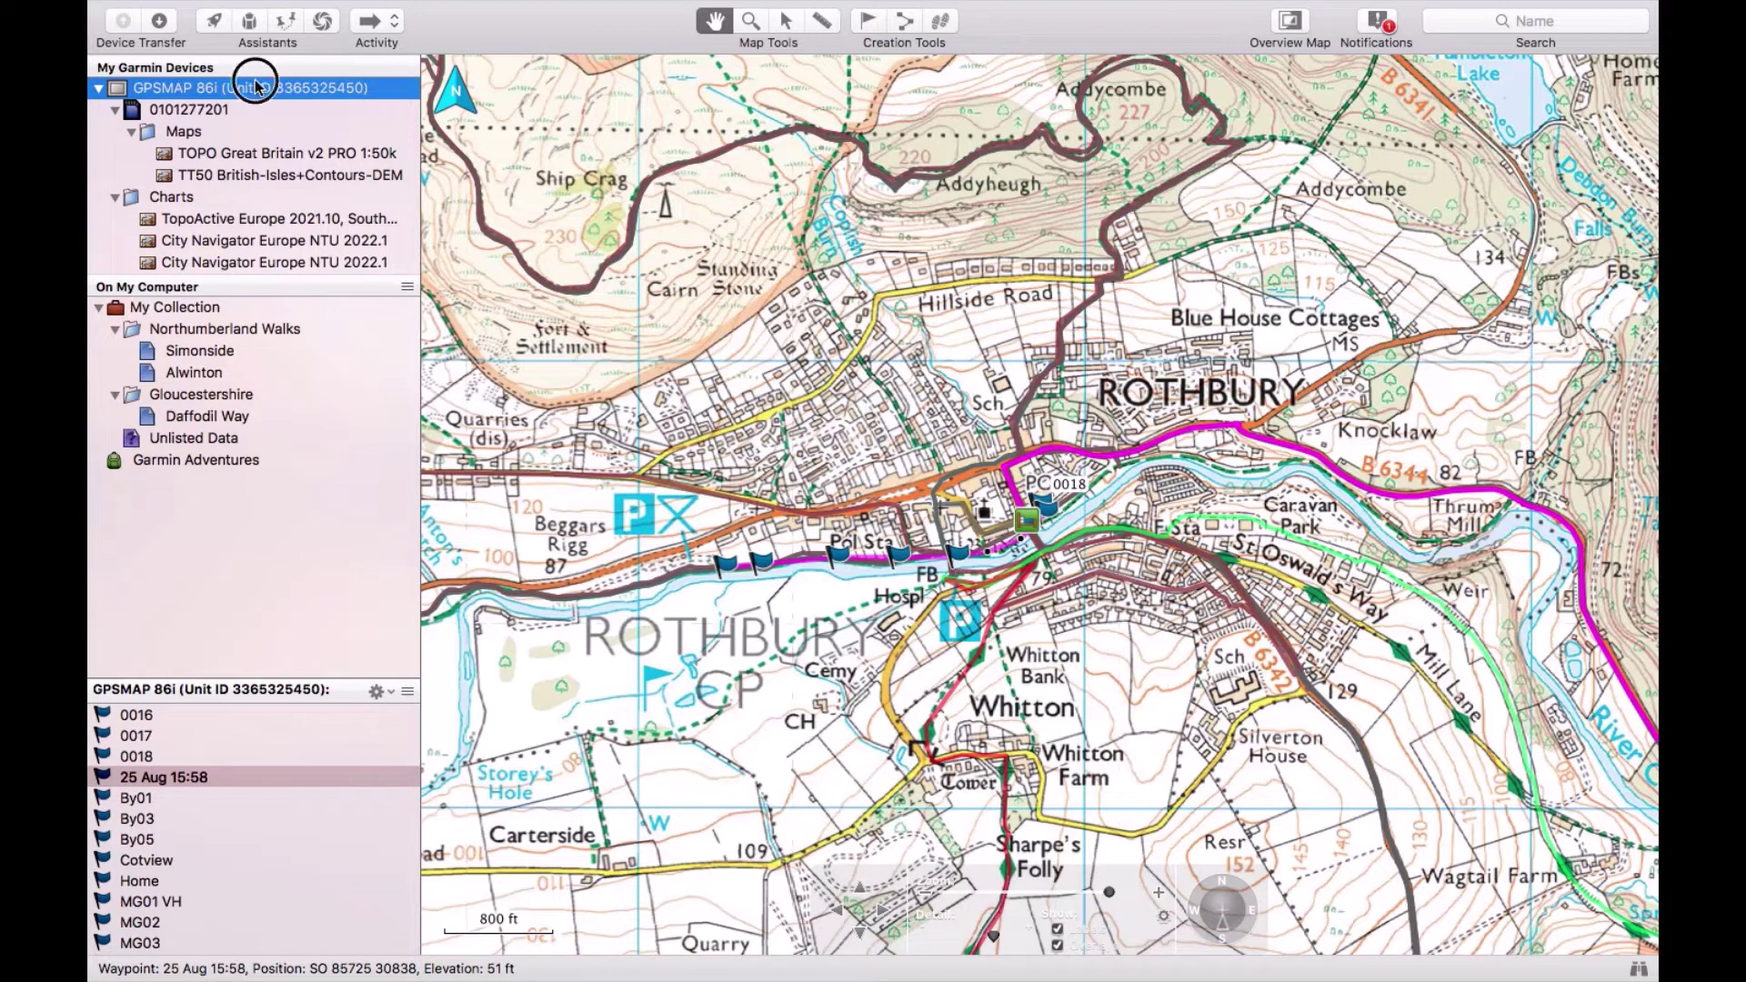
click(133, 87)
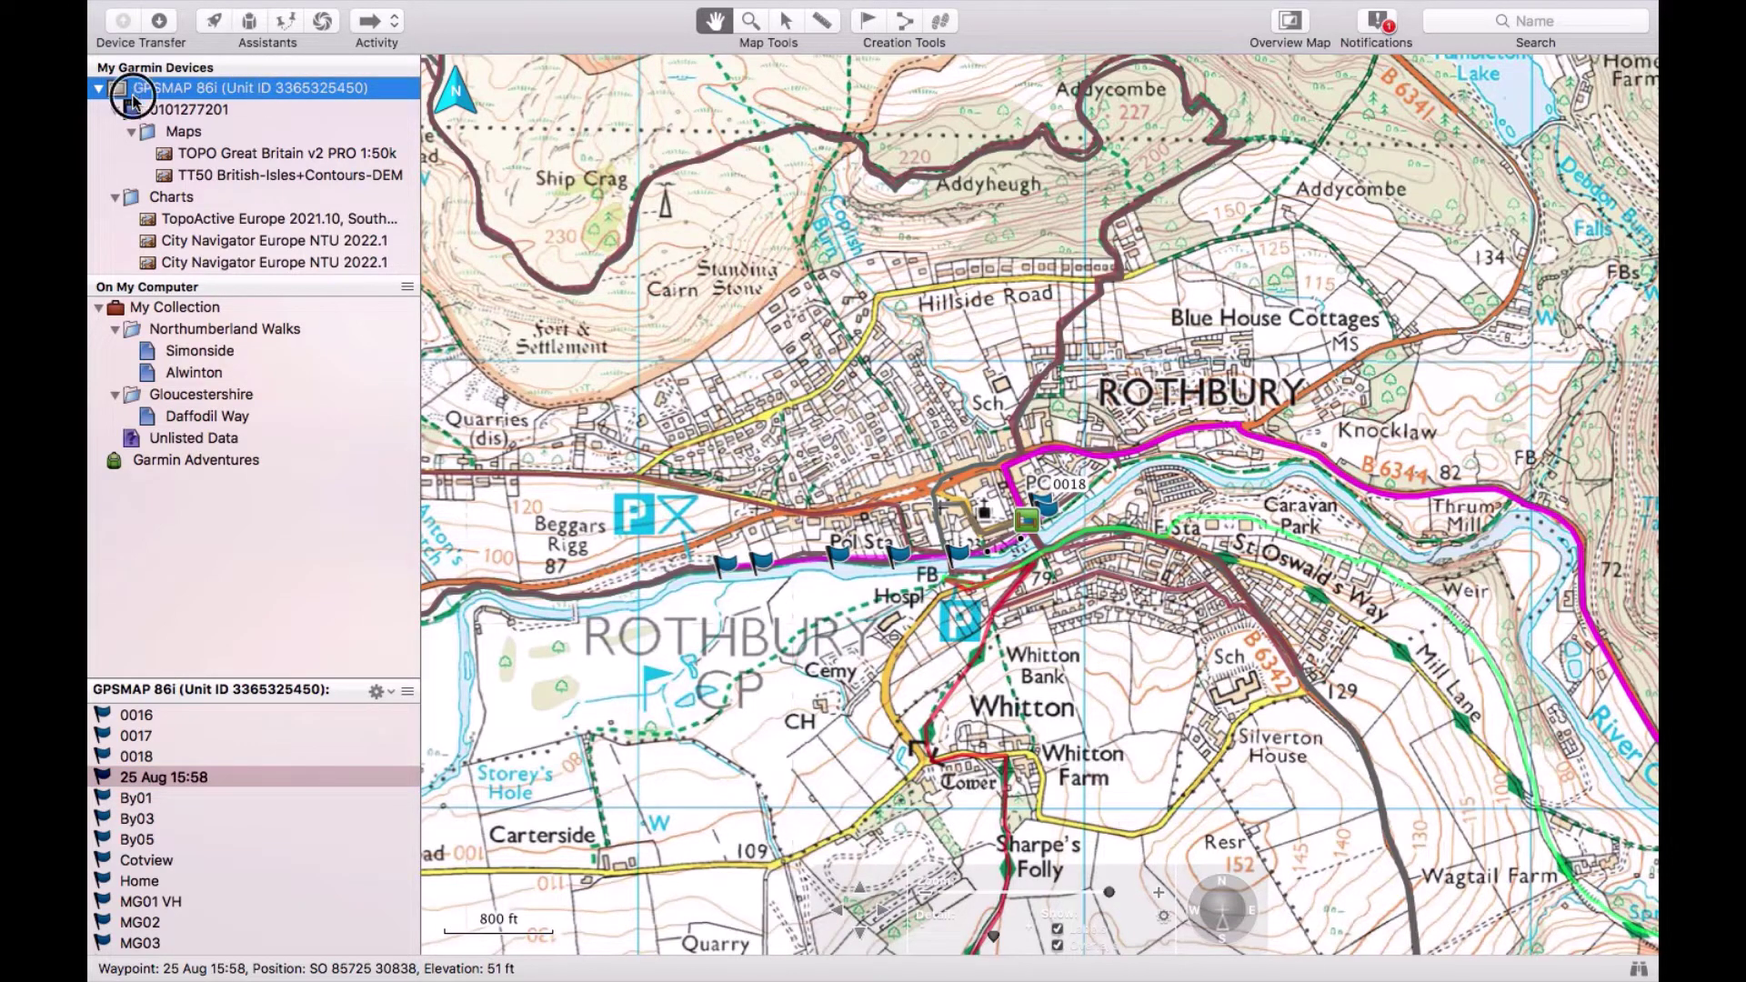
- Switch to Chrome and view the GPS Support Packages in the store on the GPS Training website
mouse_move(244, 8)
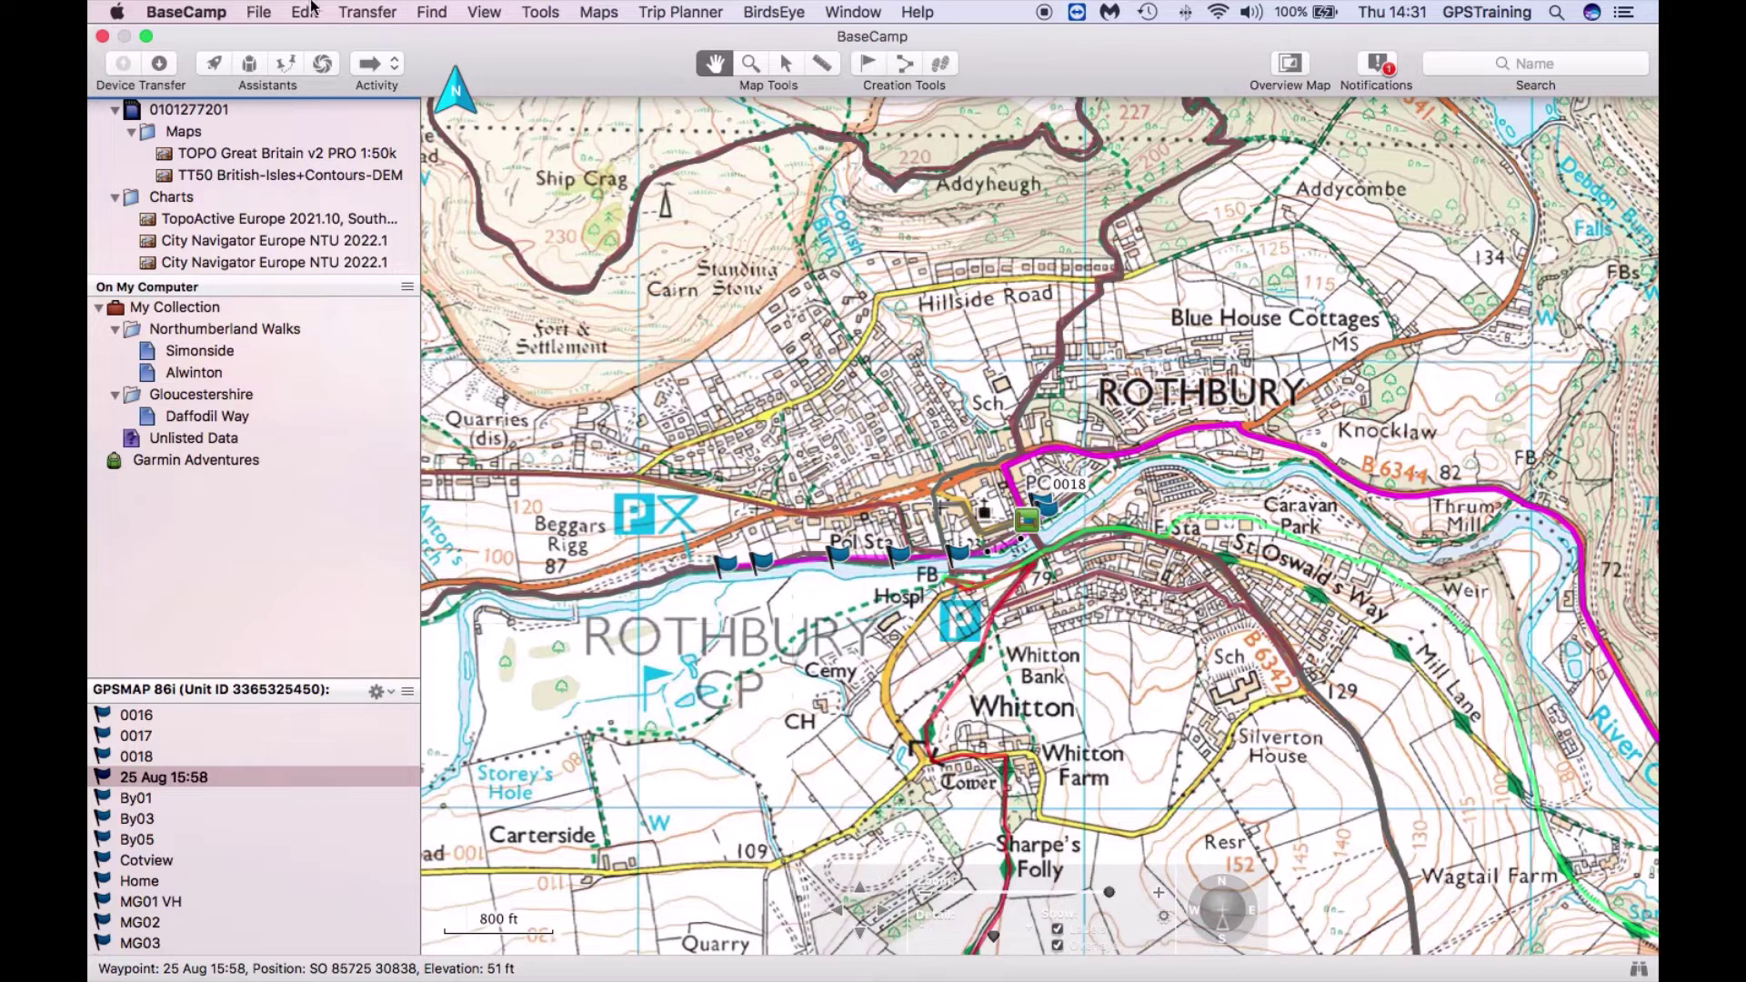
key(ctrl+super+f)
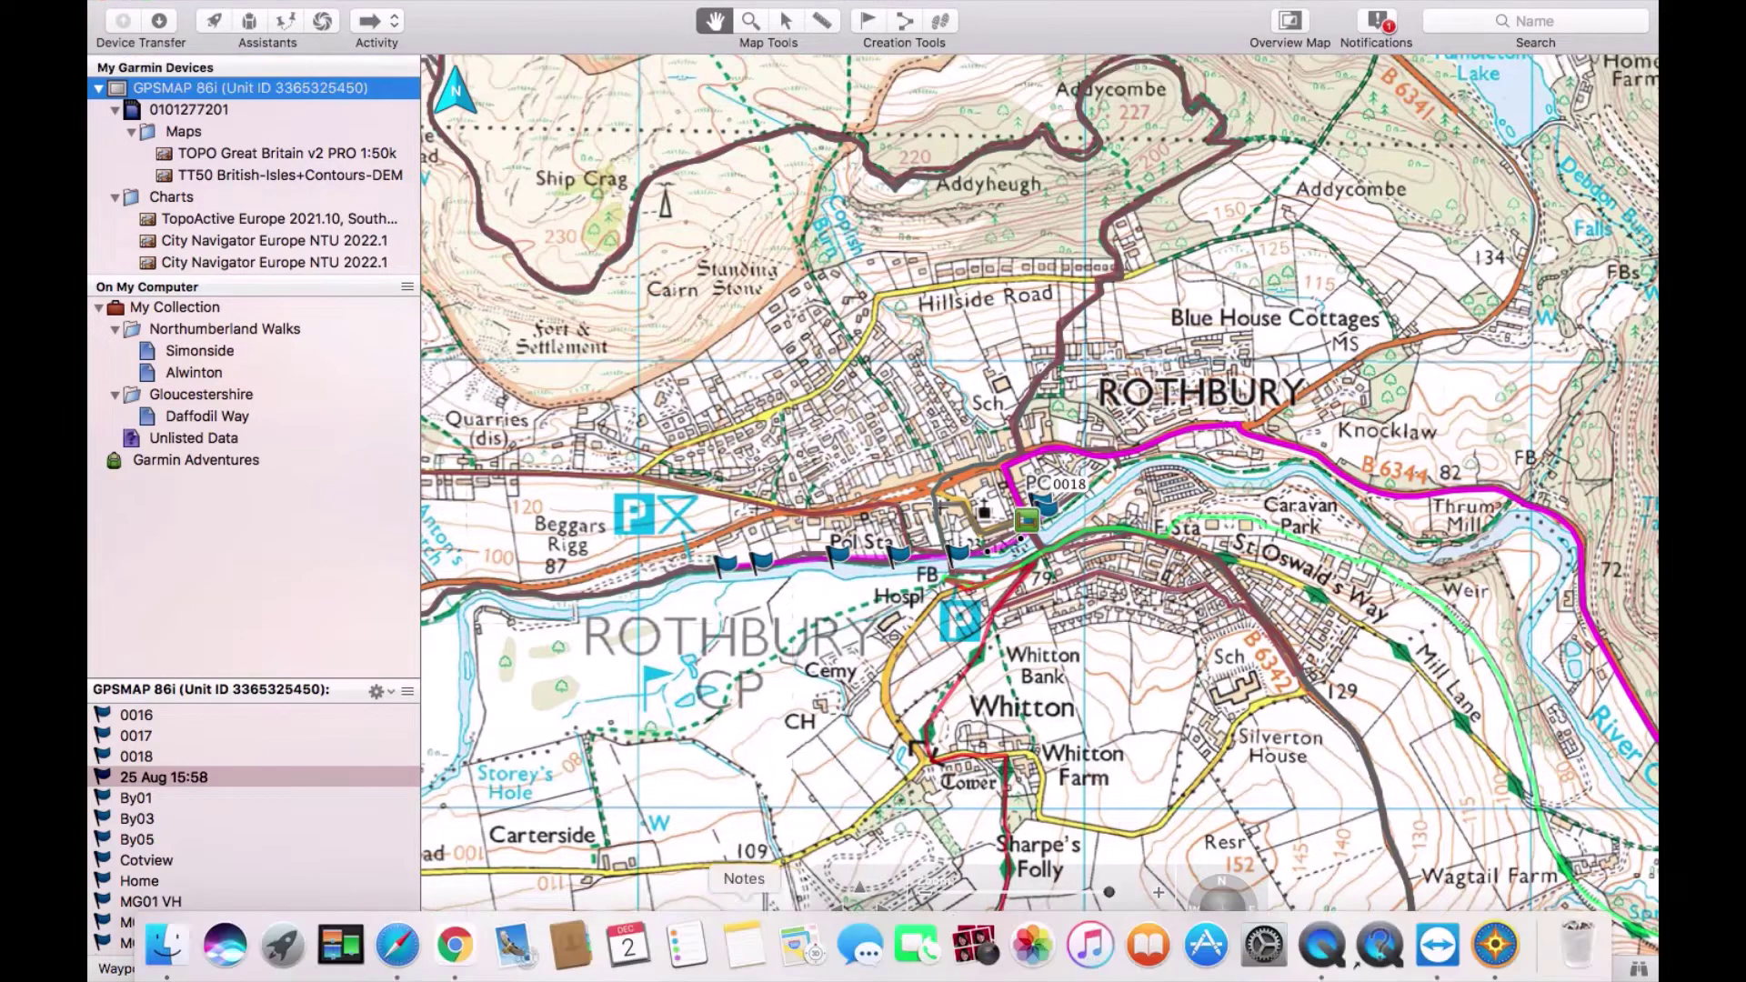
mouse_move(628, 955)
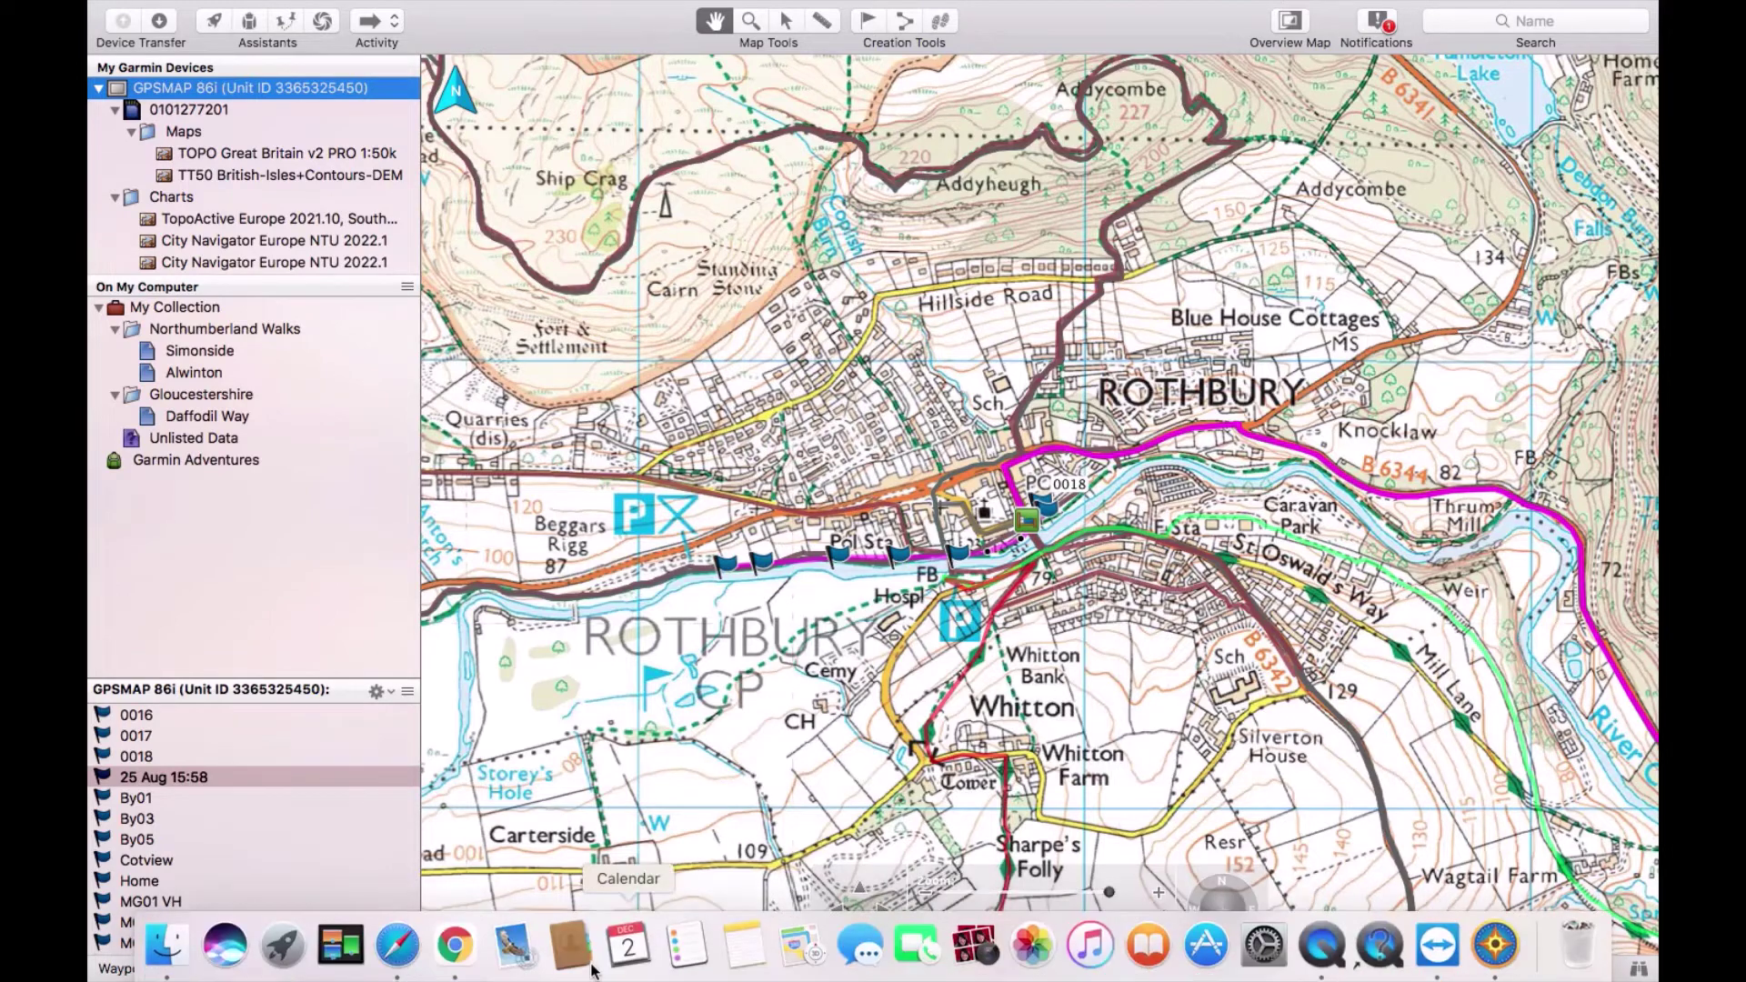
click(445, 952)
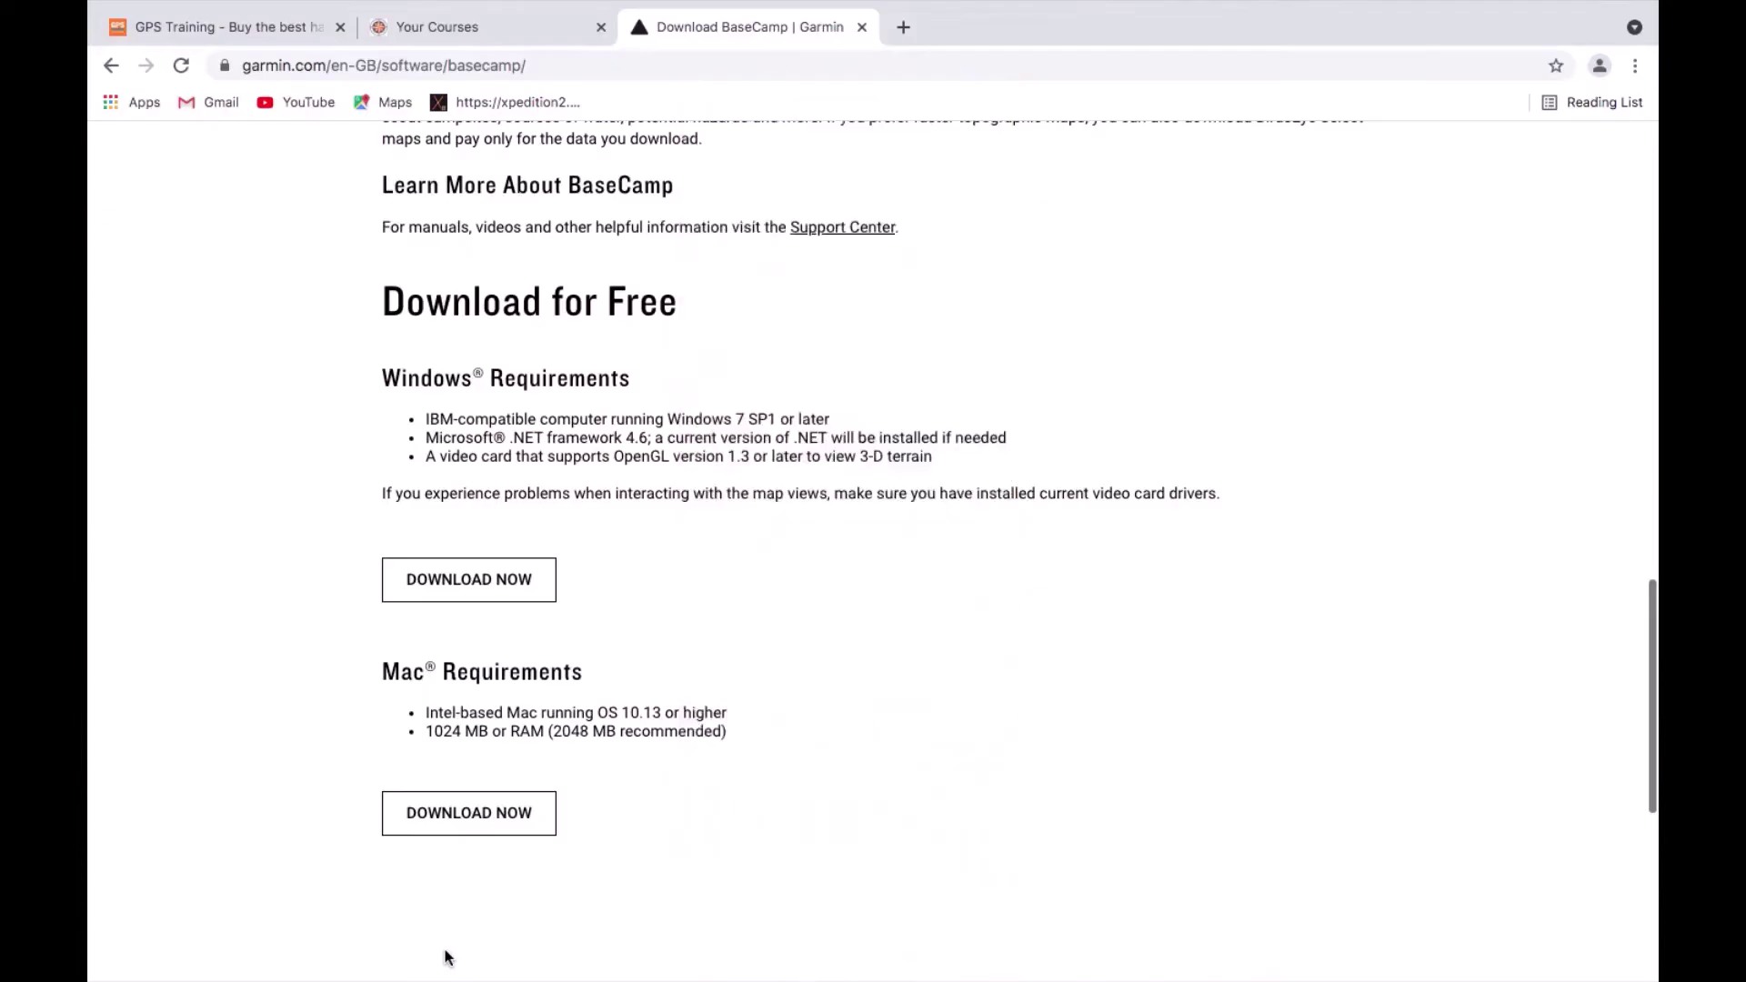
click(229, 30)
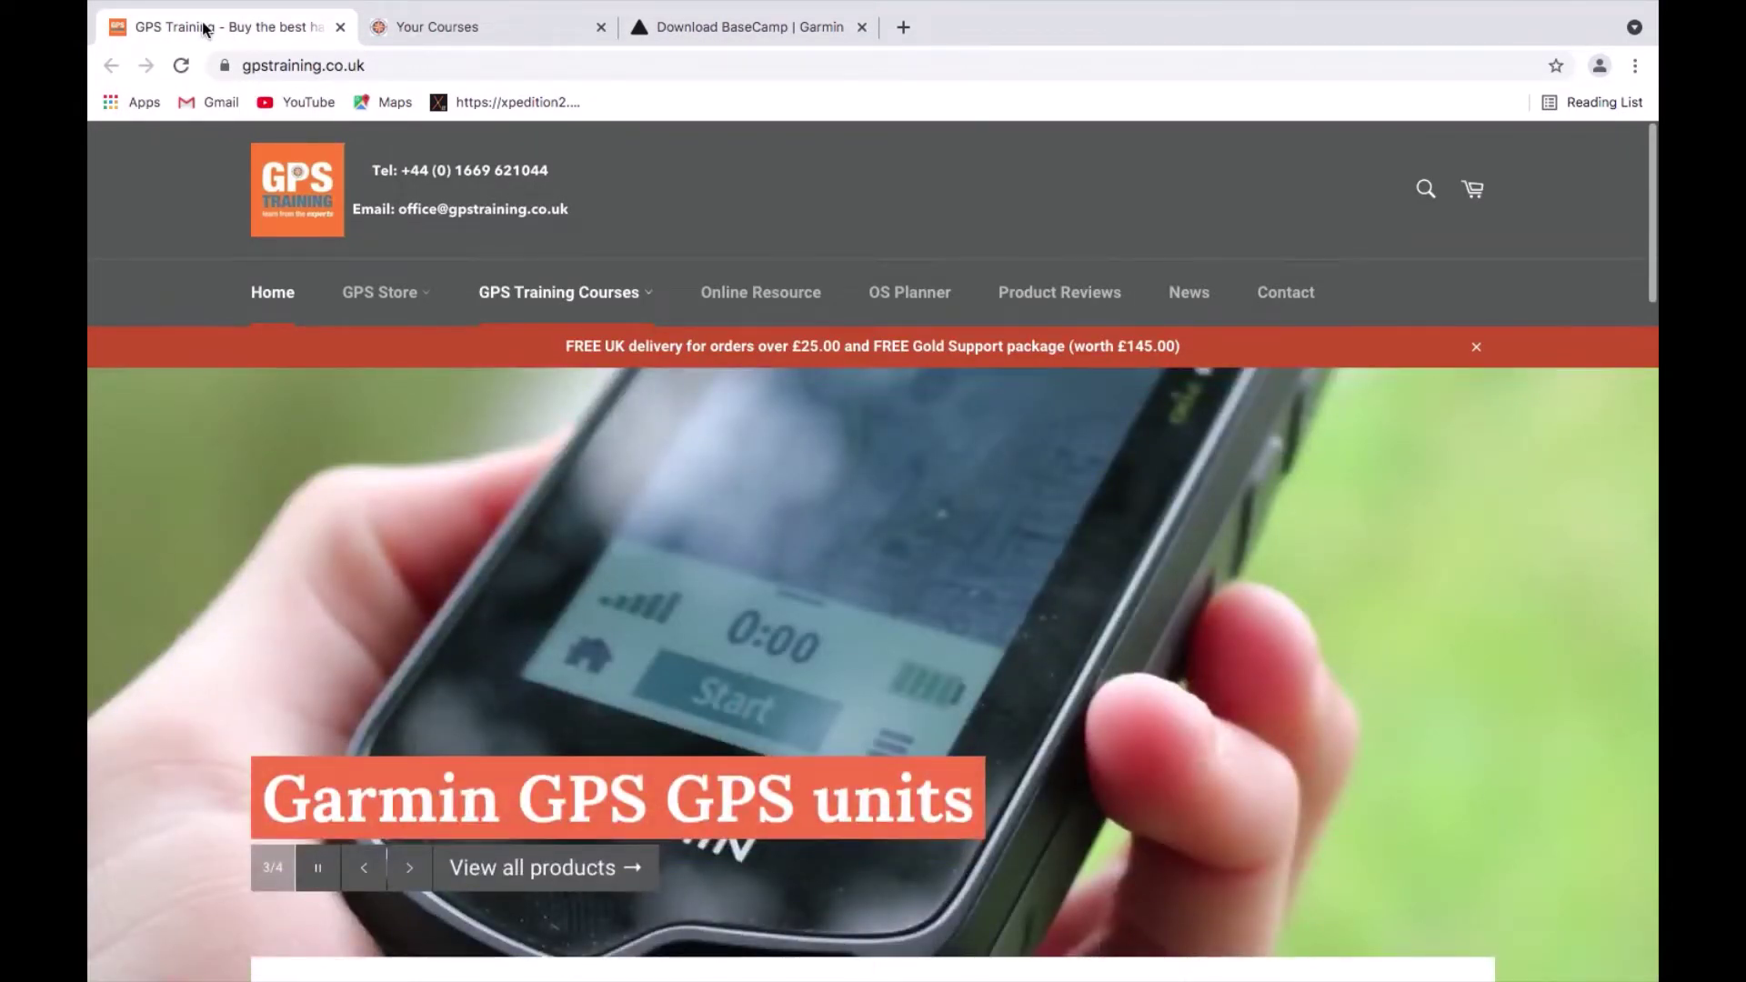
click(404, 296)
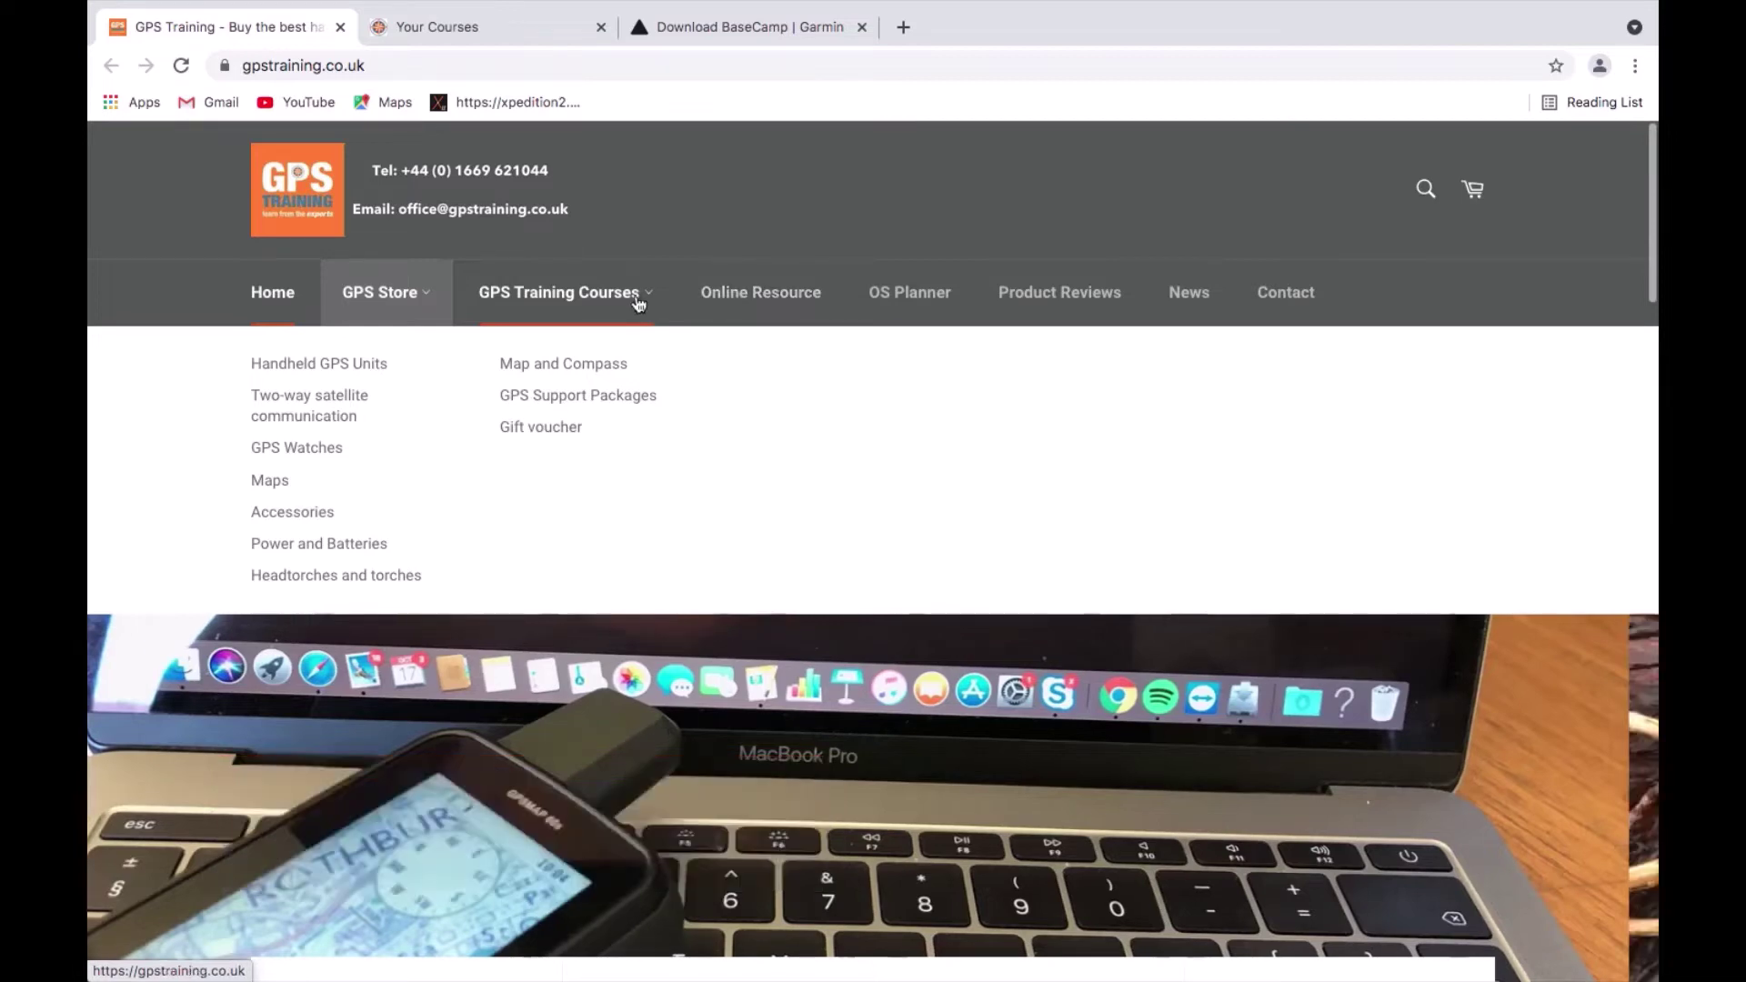
click(524, 395)
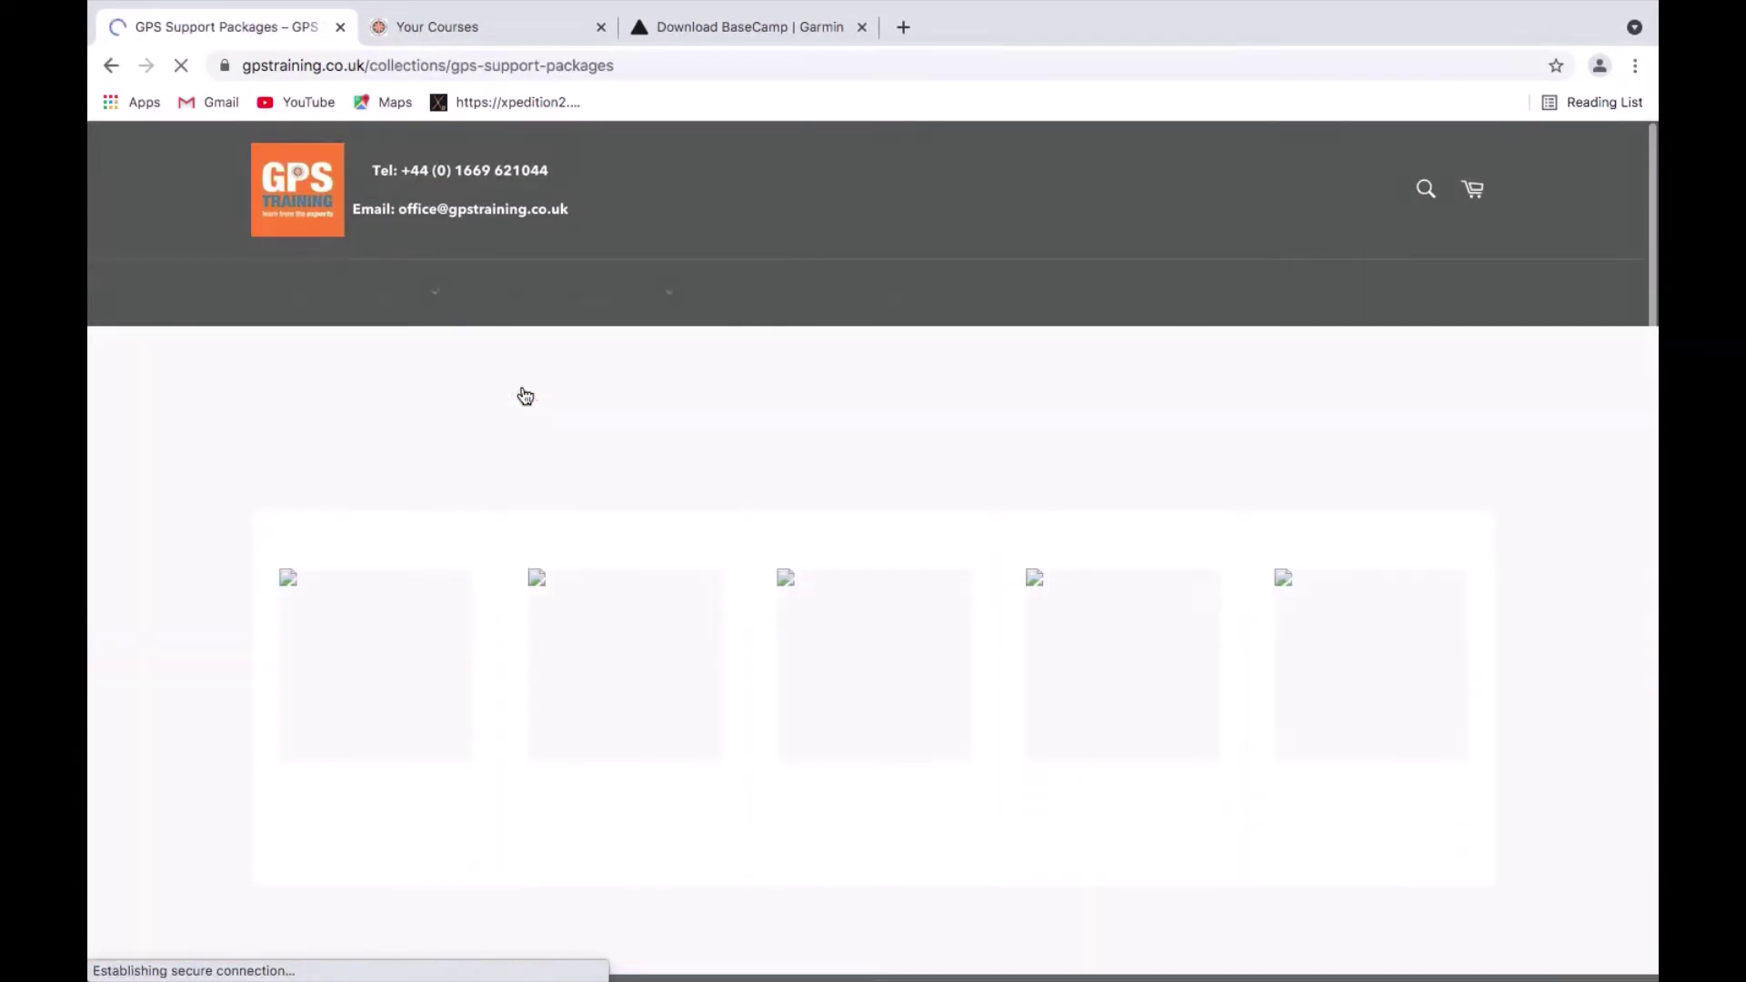
mouse_move(1139, 722)
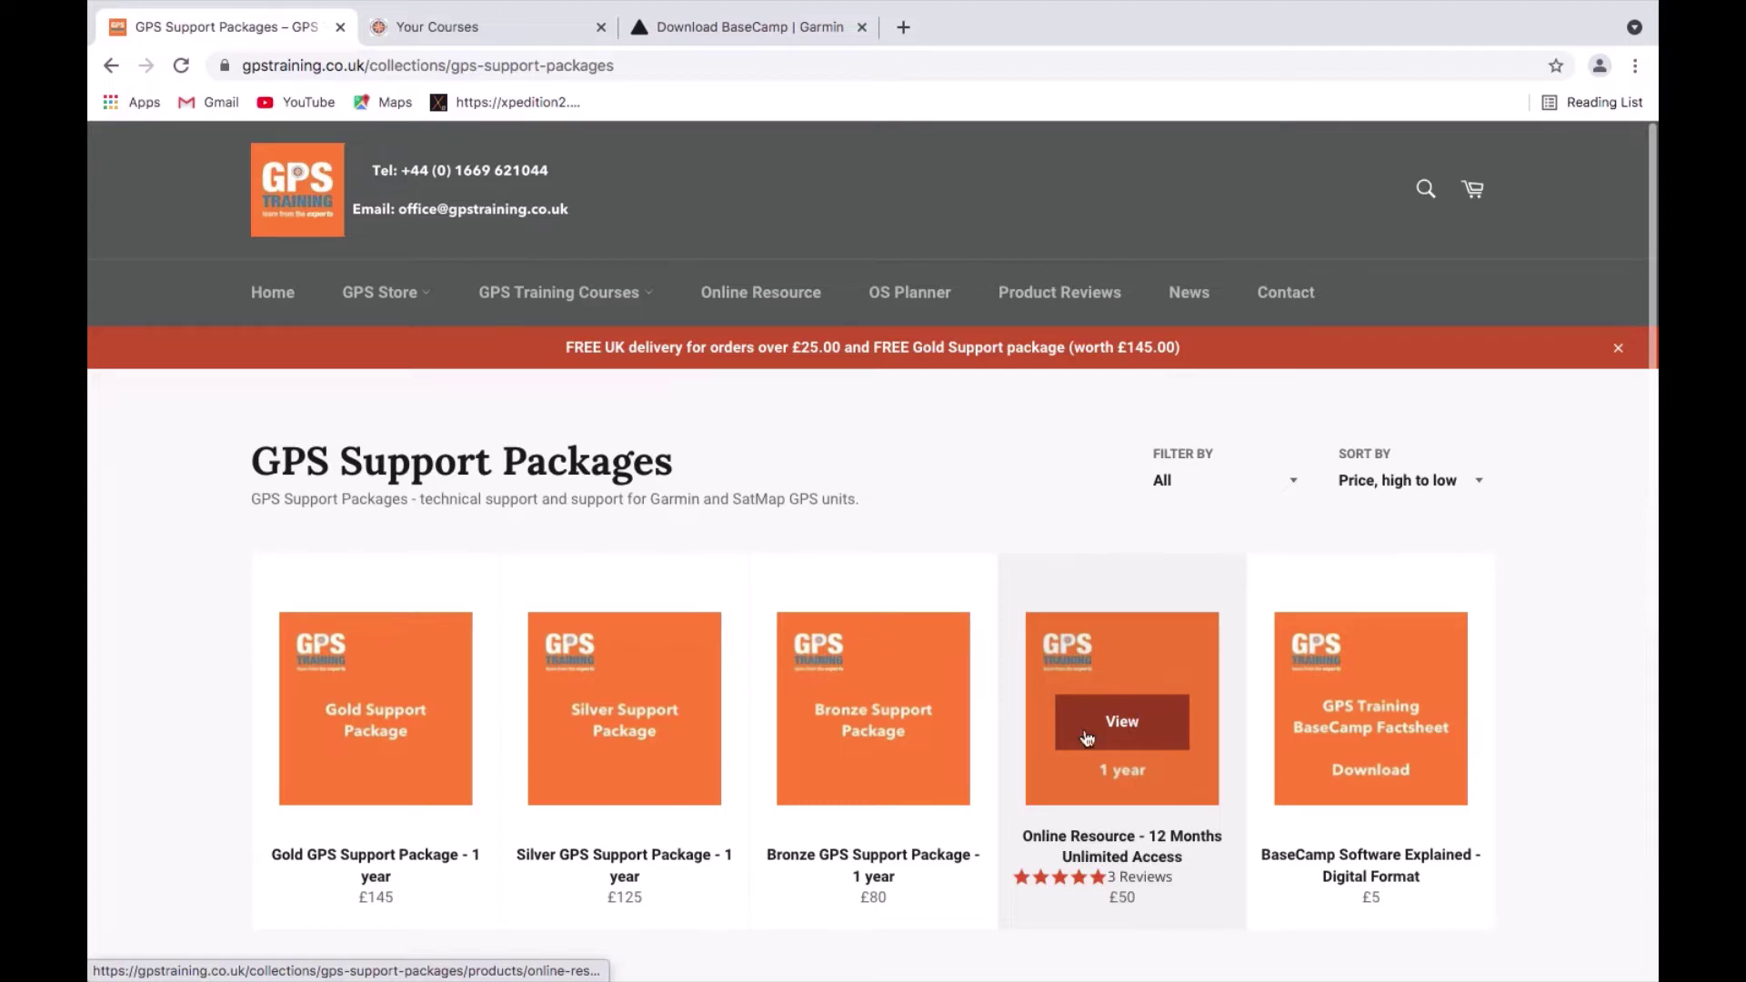
mouse_move(868, 867)
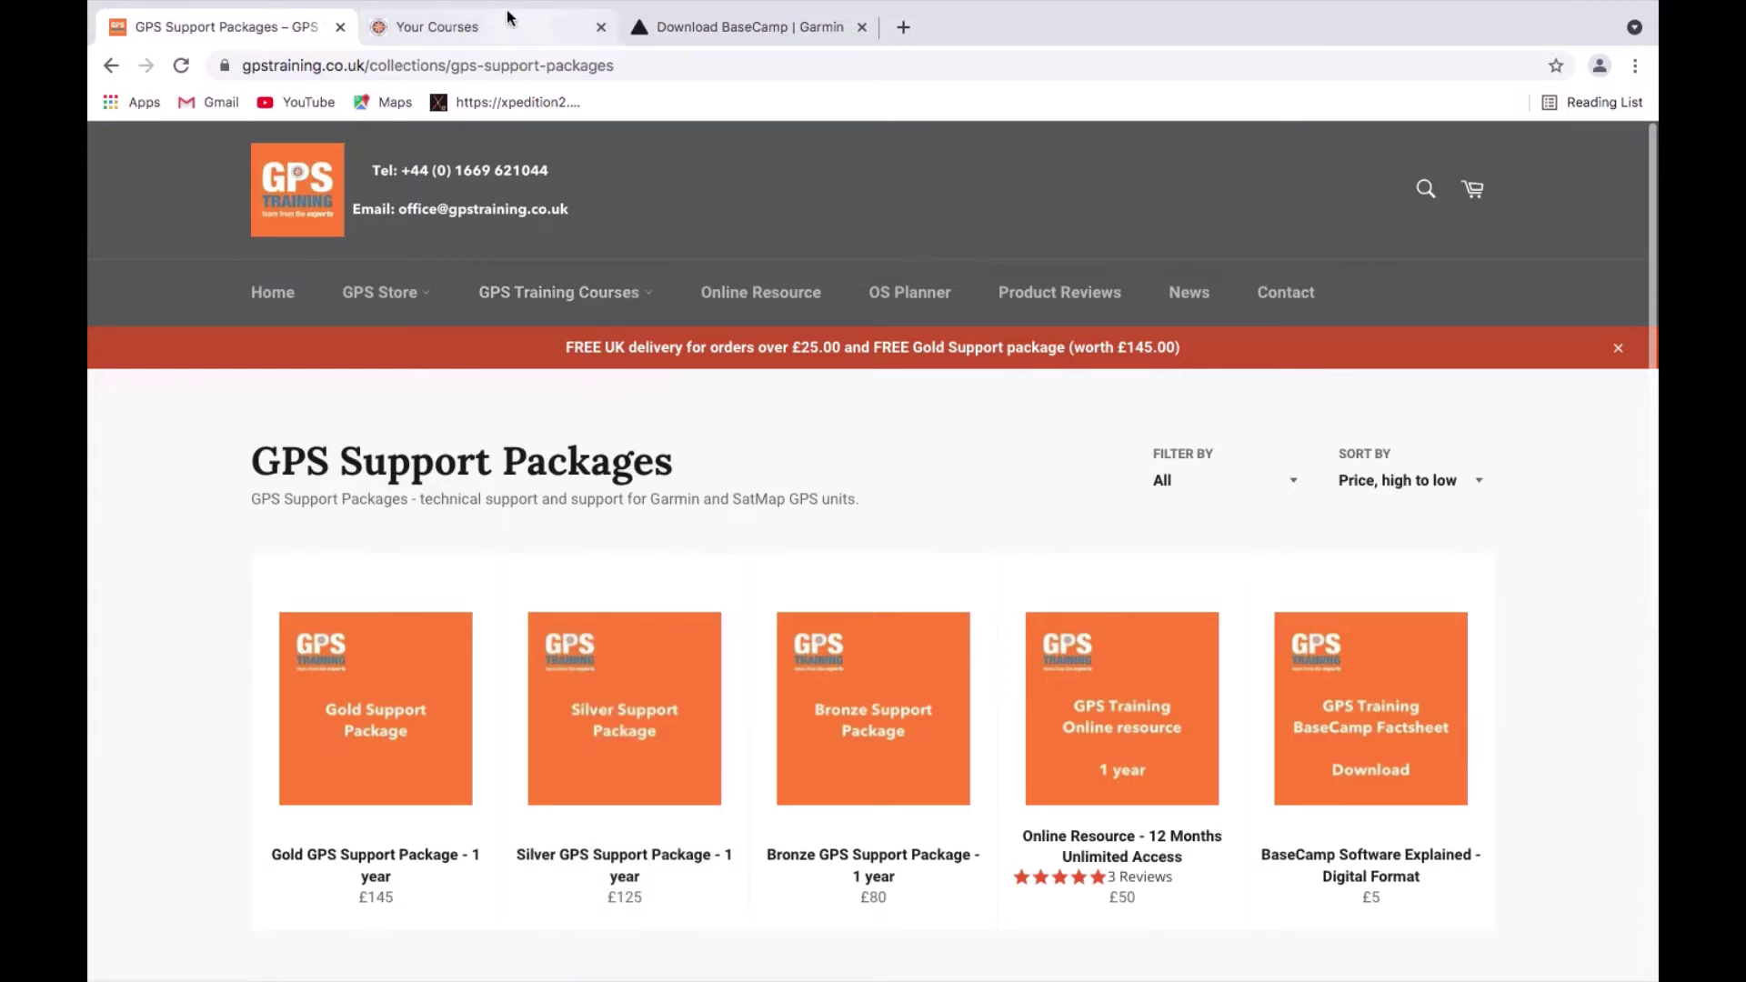
- Browse the course categories on the GPS online course site and open the Garmin BaseCamp – Mac users course
click(472, 30)
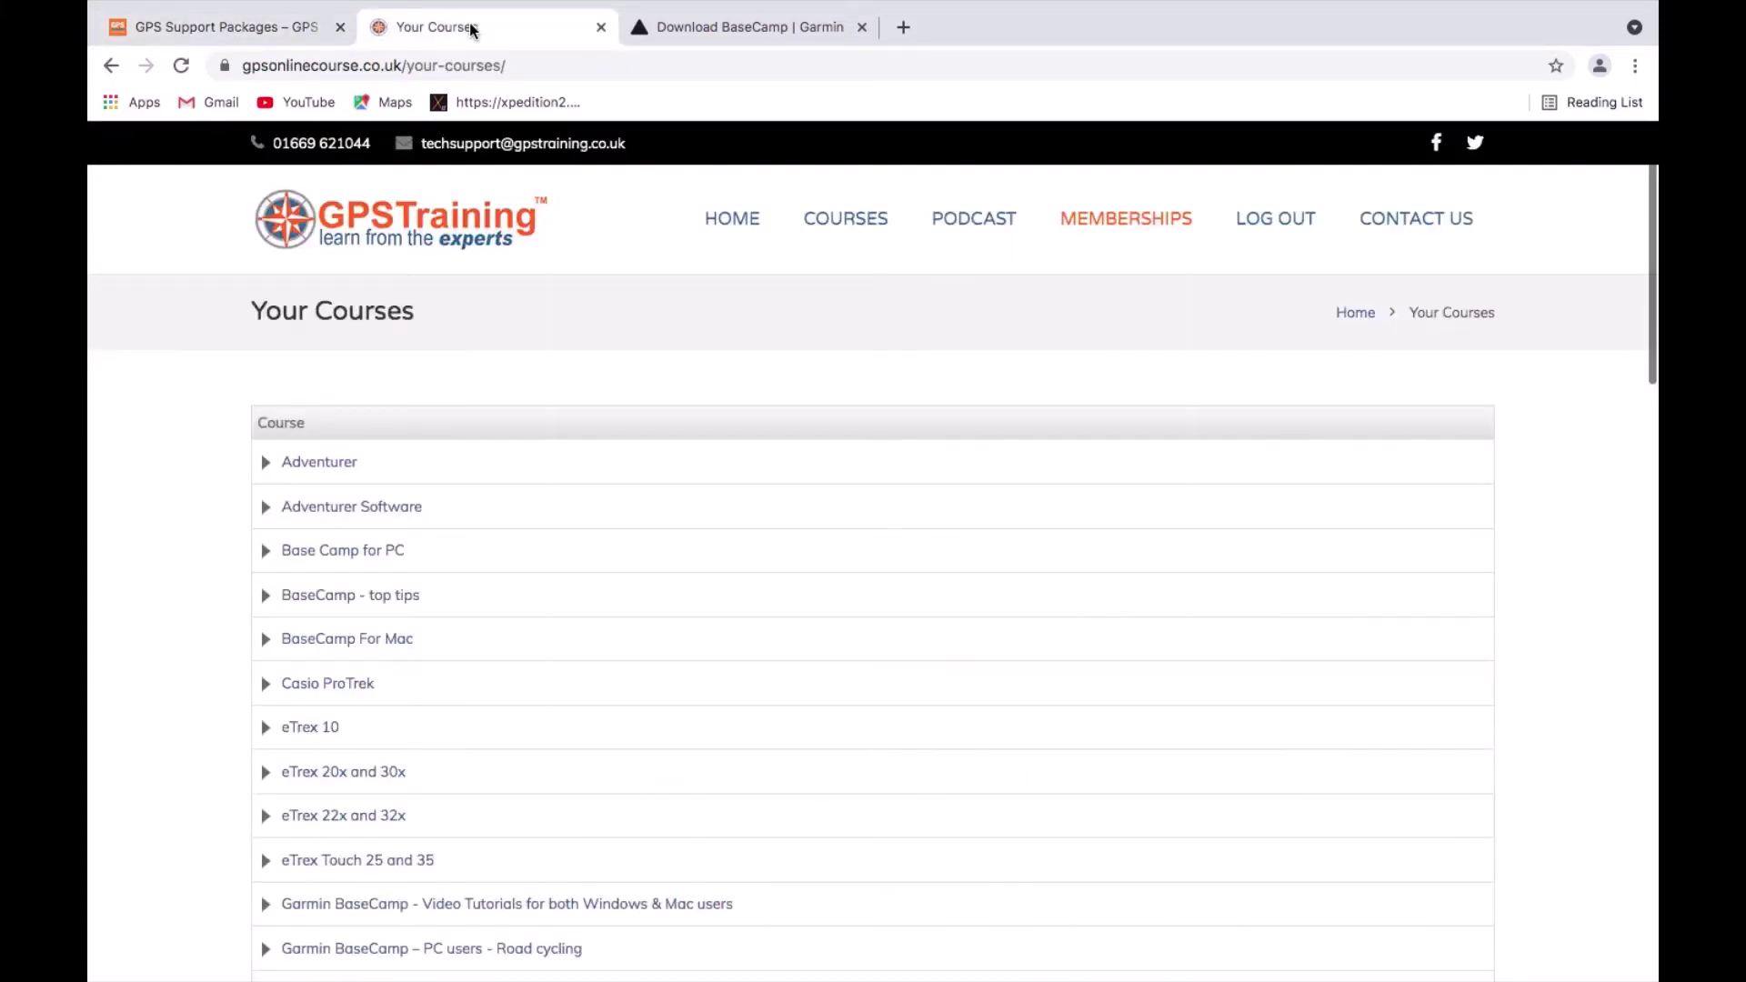
mouse_move(831, 229)
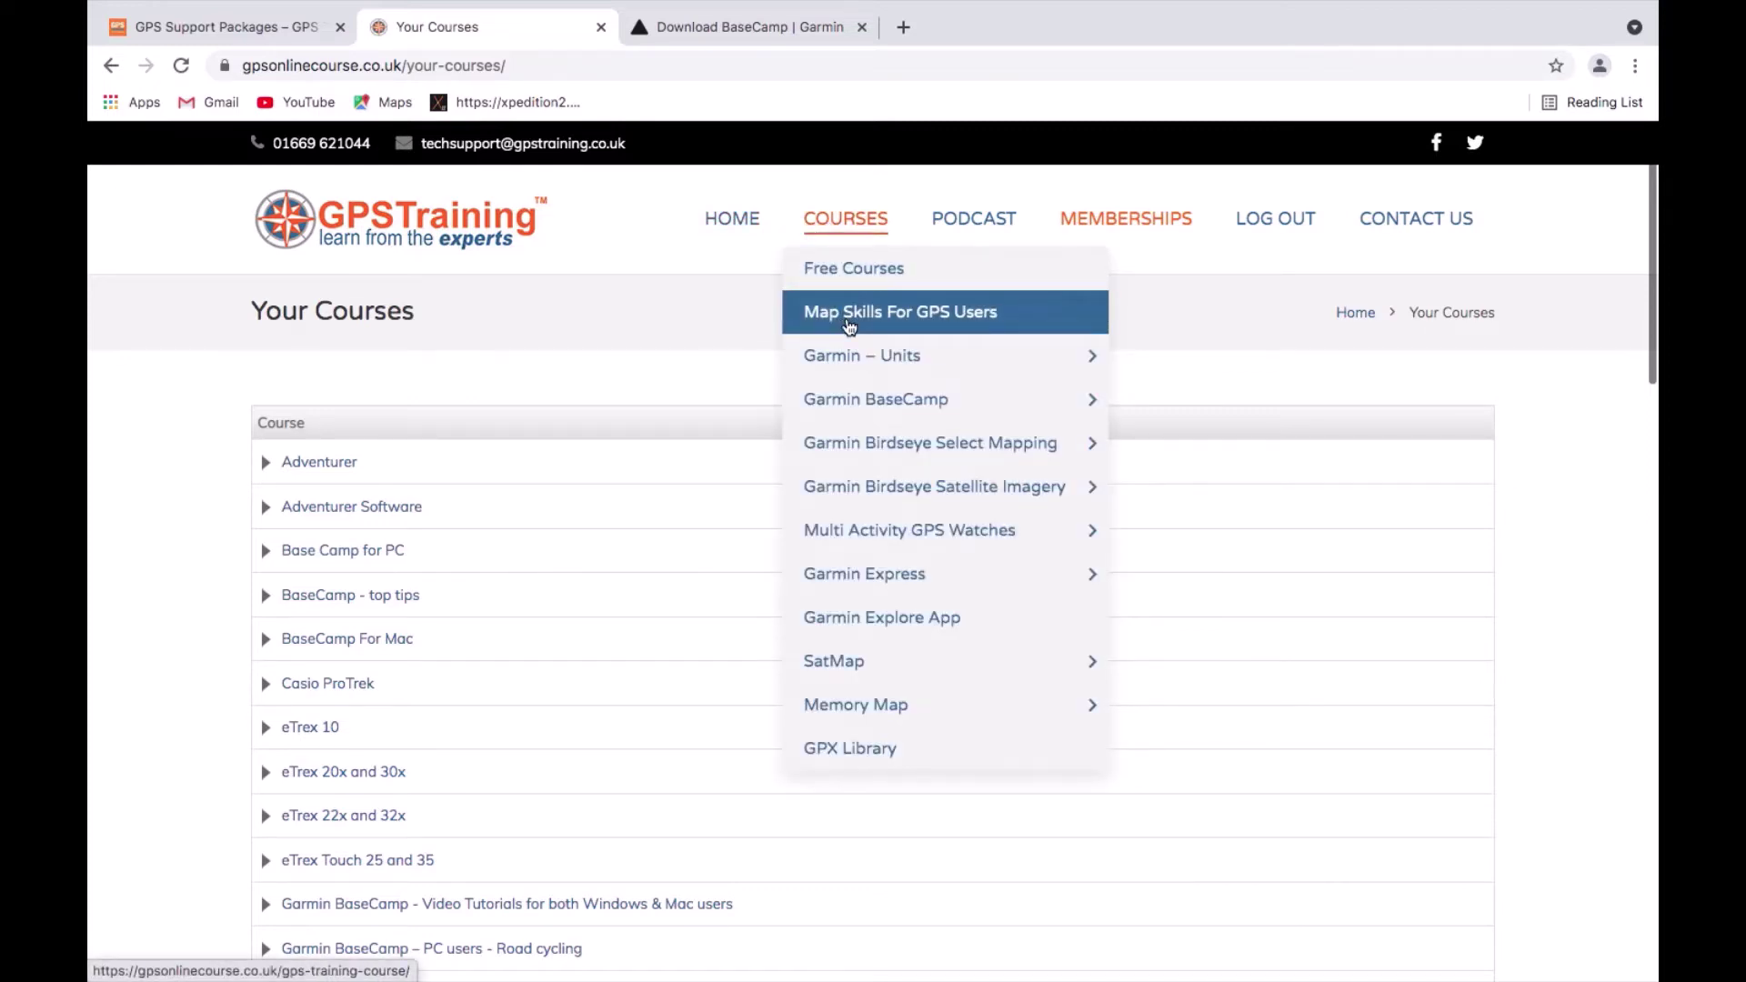
mouse_move(855, 355)
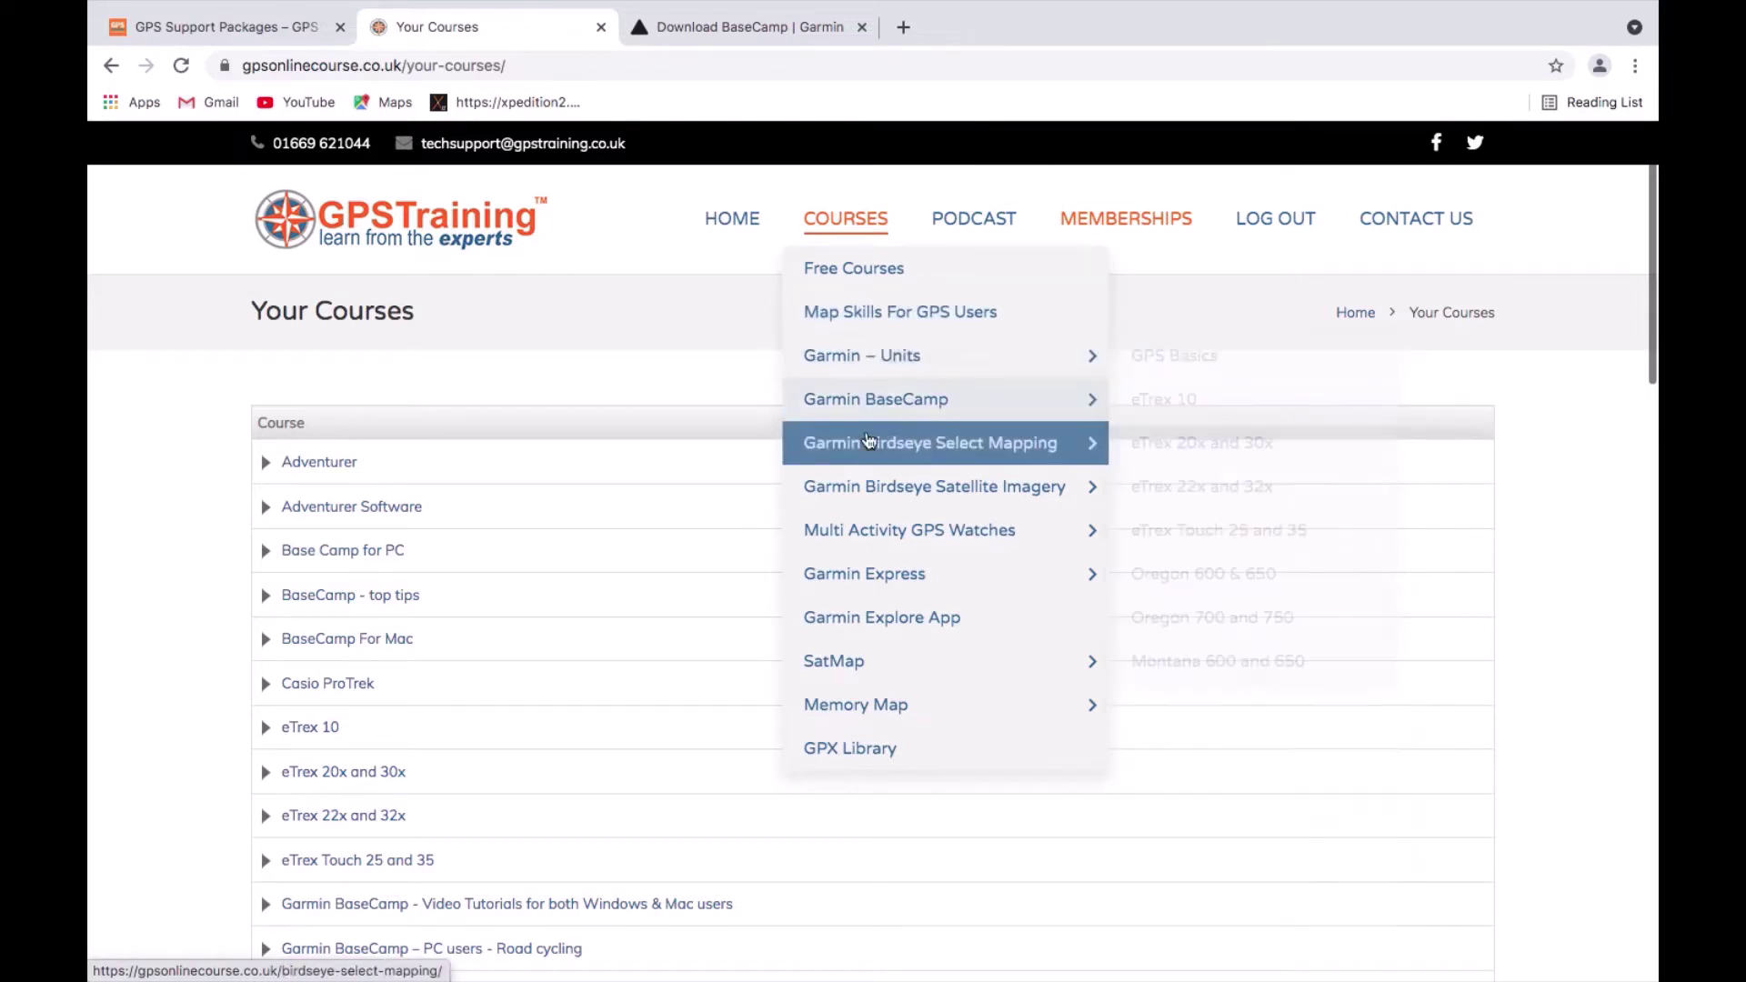
mouse_move(869, 481)
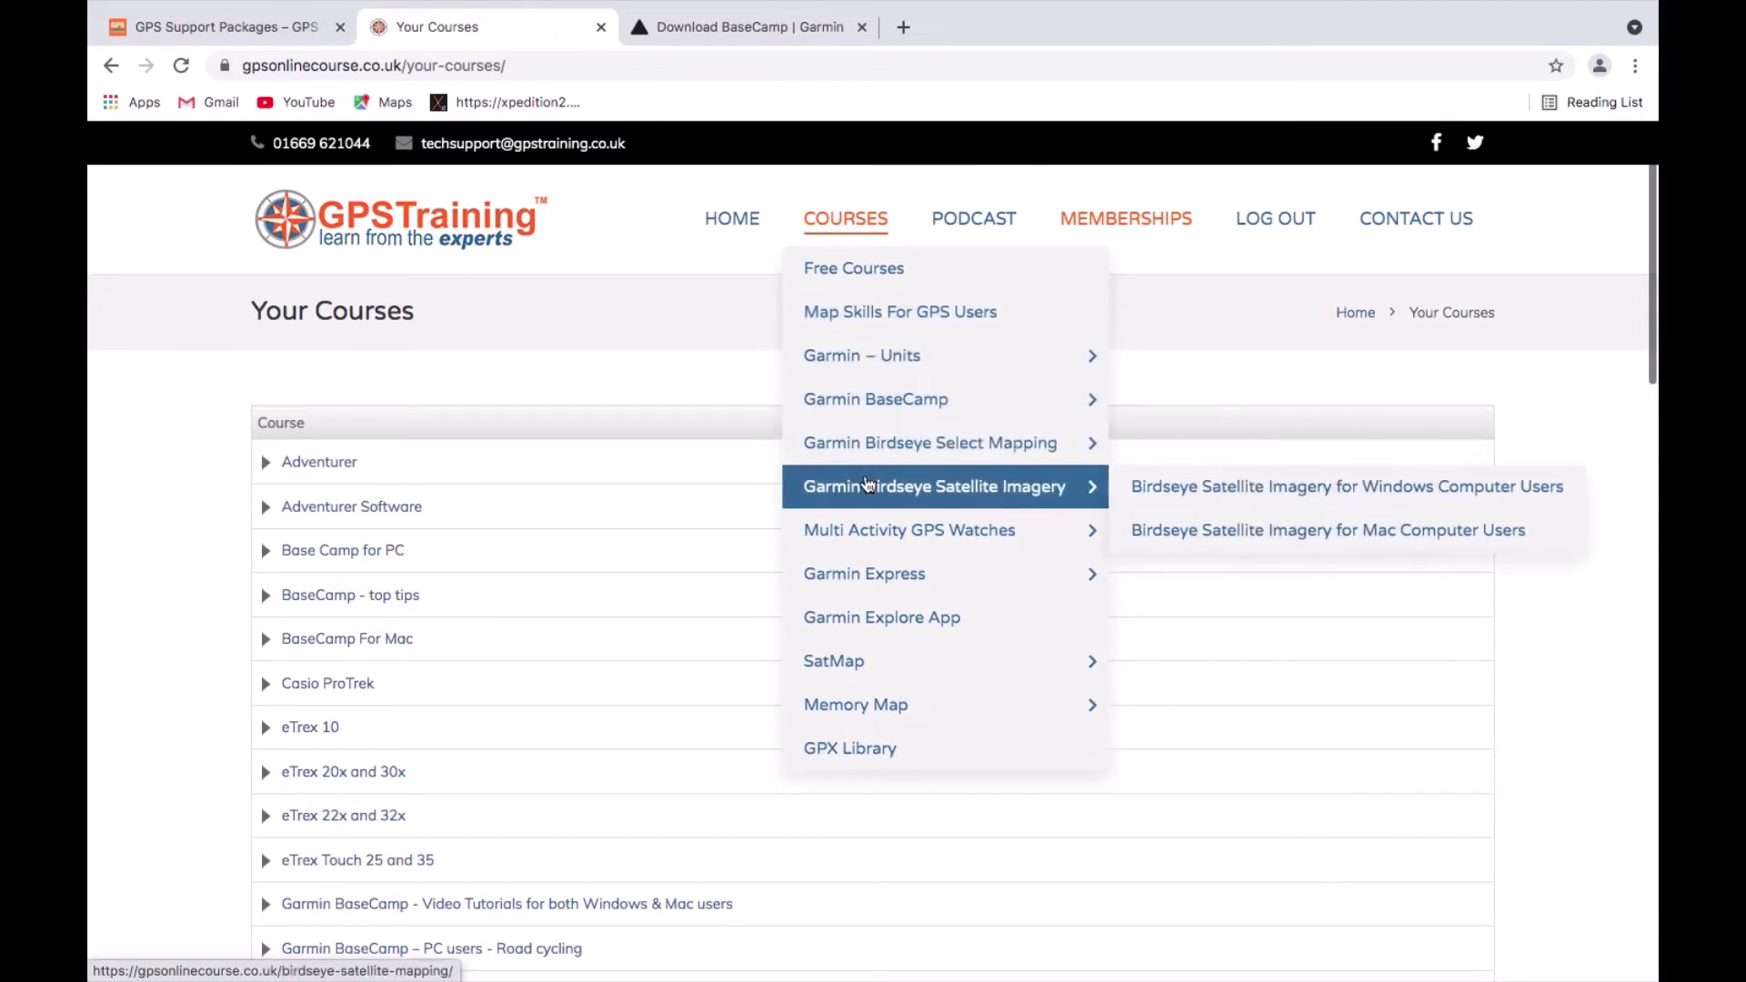
mouse_move(868, 596)
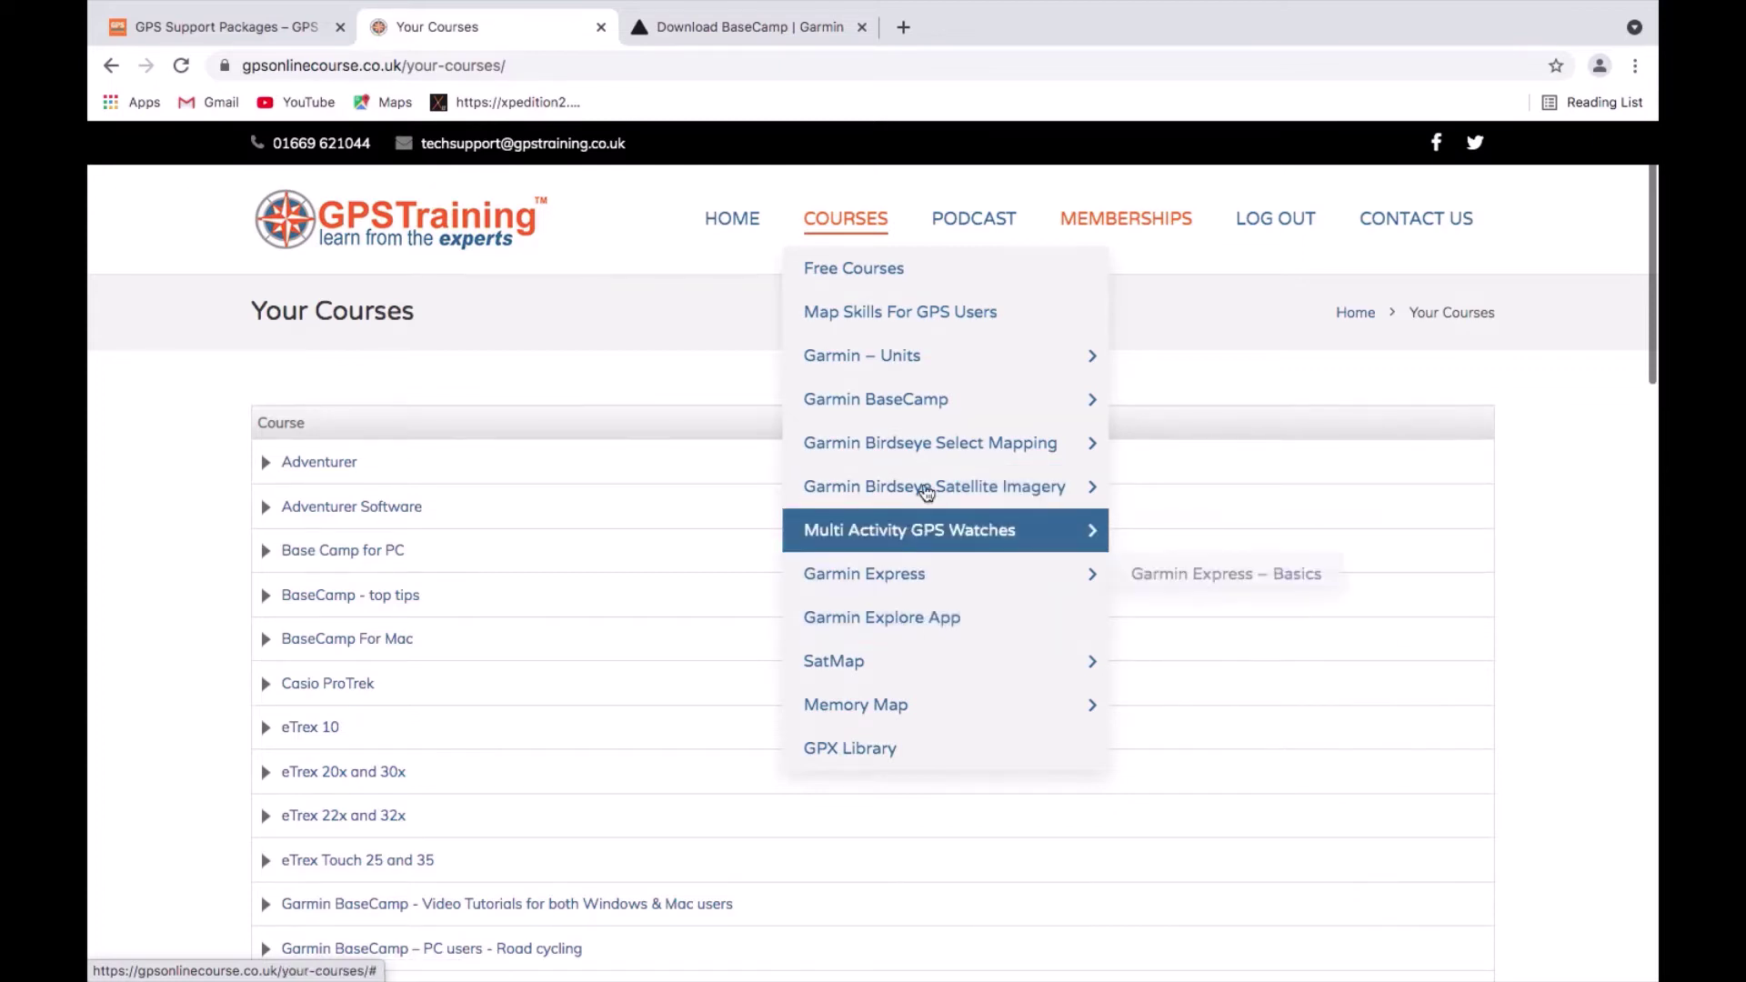
mouse_move(936, 396)
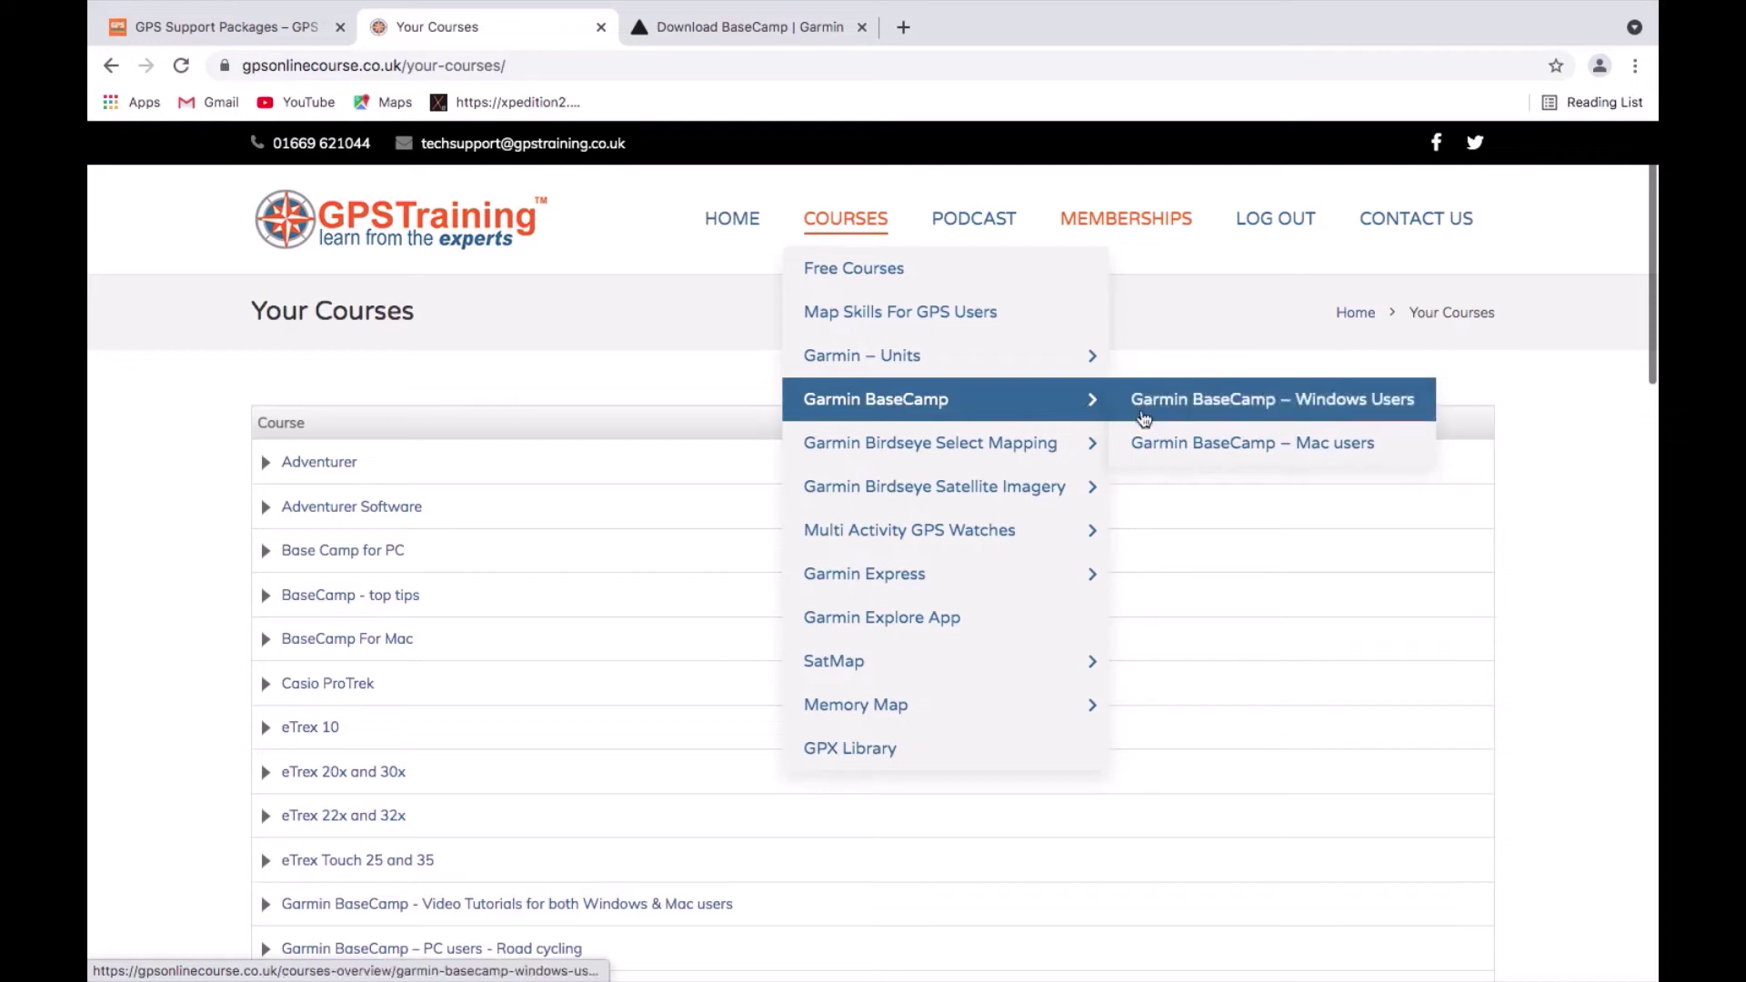
click(1152, 446)
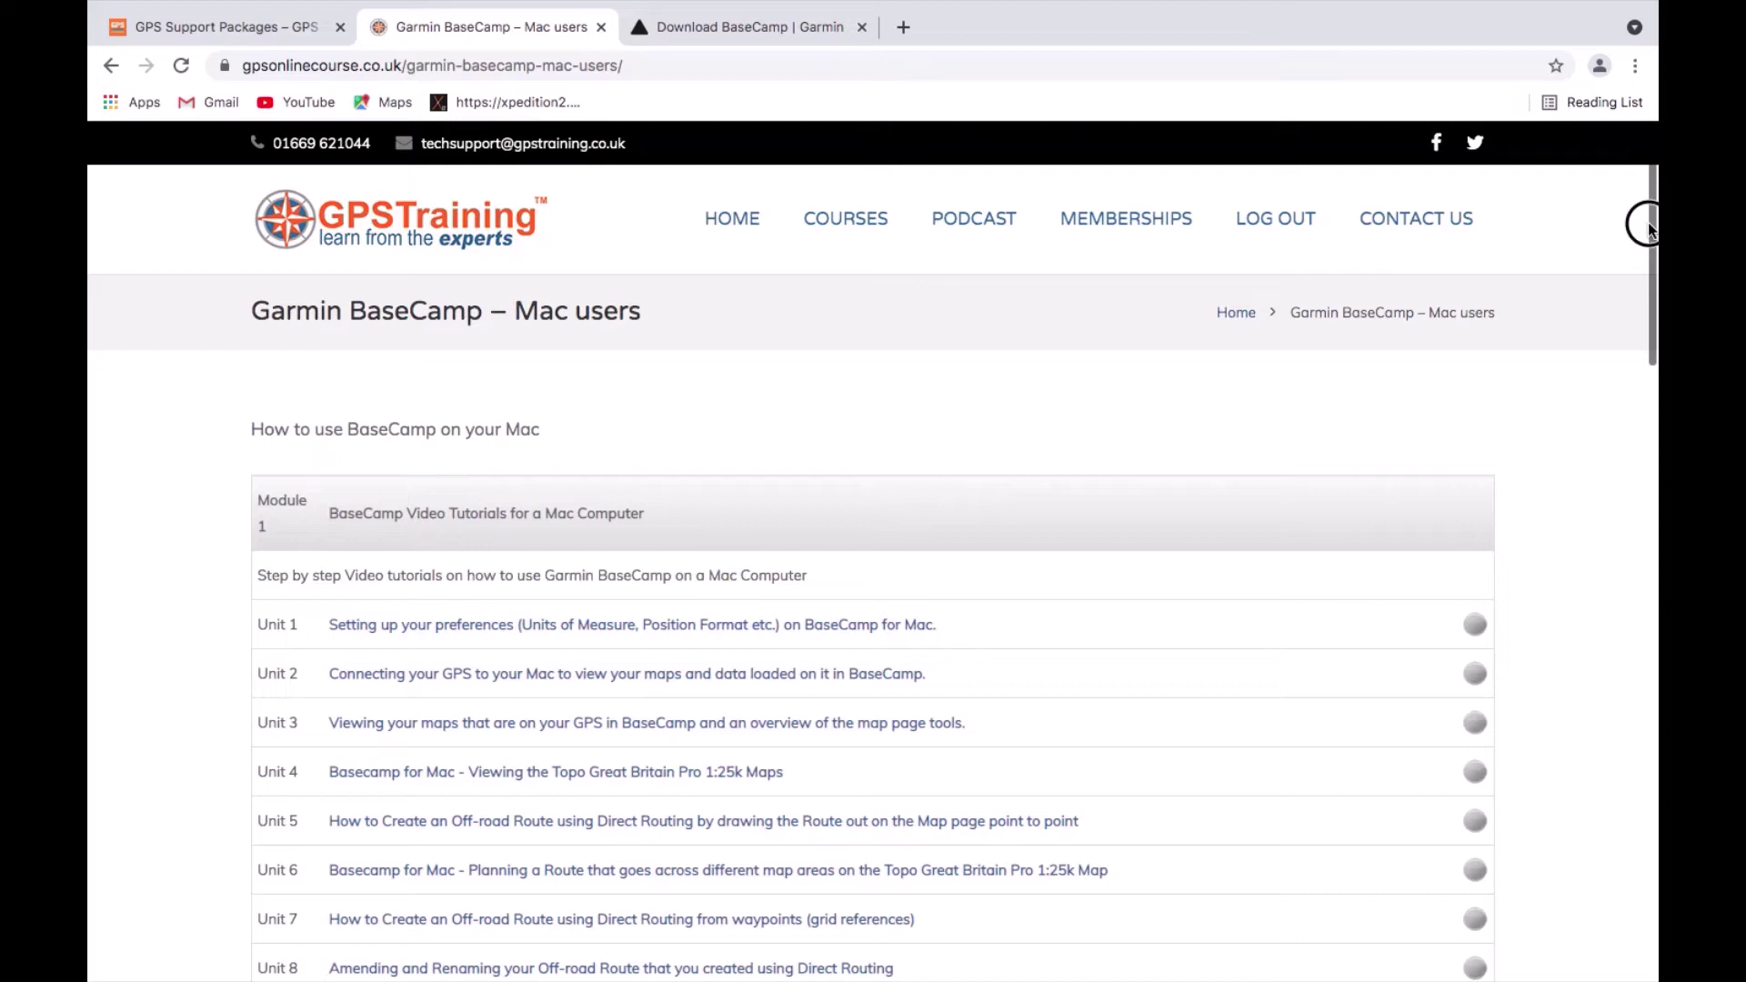
- Review the Mac BaseCamp course's video tutorial units and its top tips module
triple_click(1646, 311)
drag(1646, 311, 1642, 435)
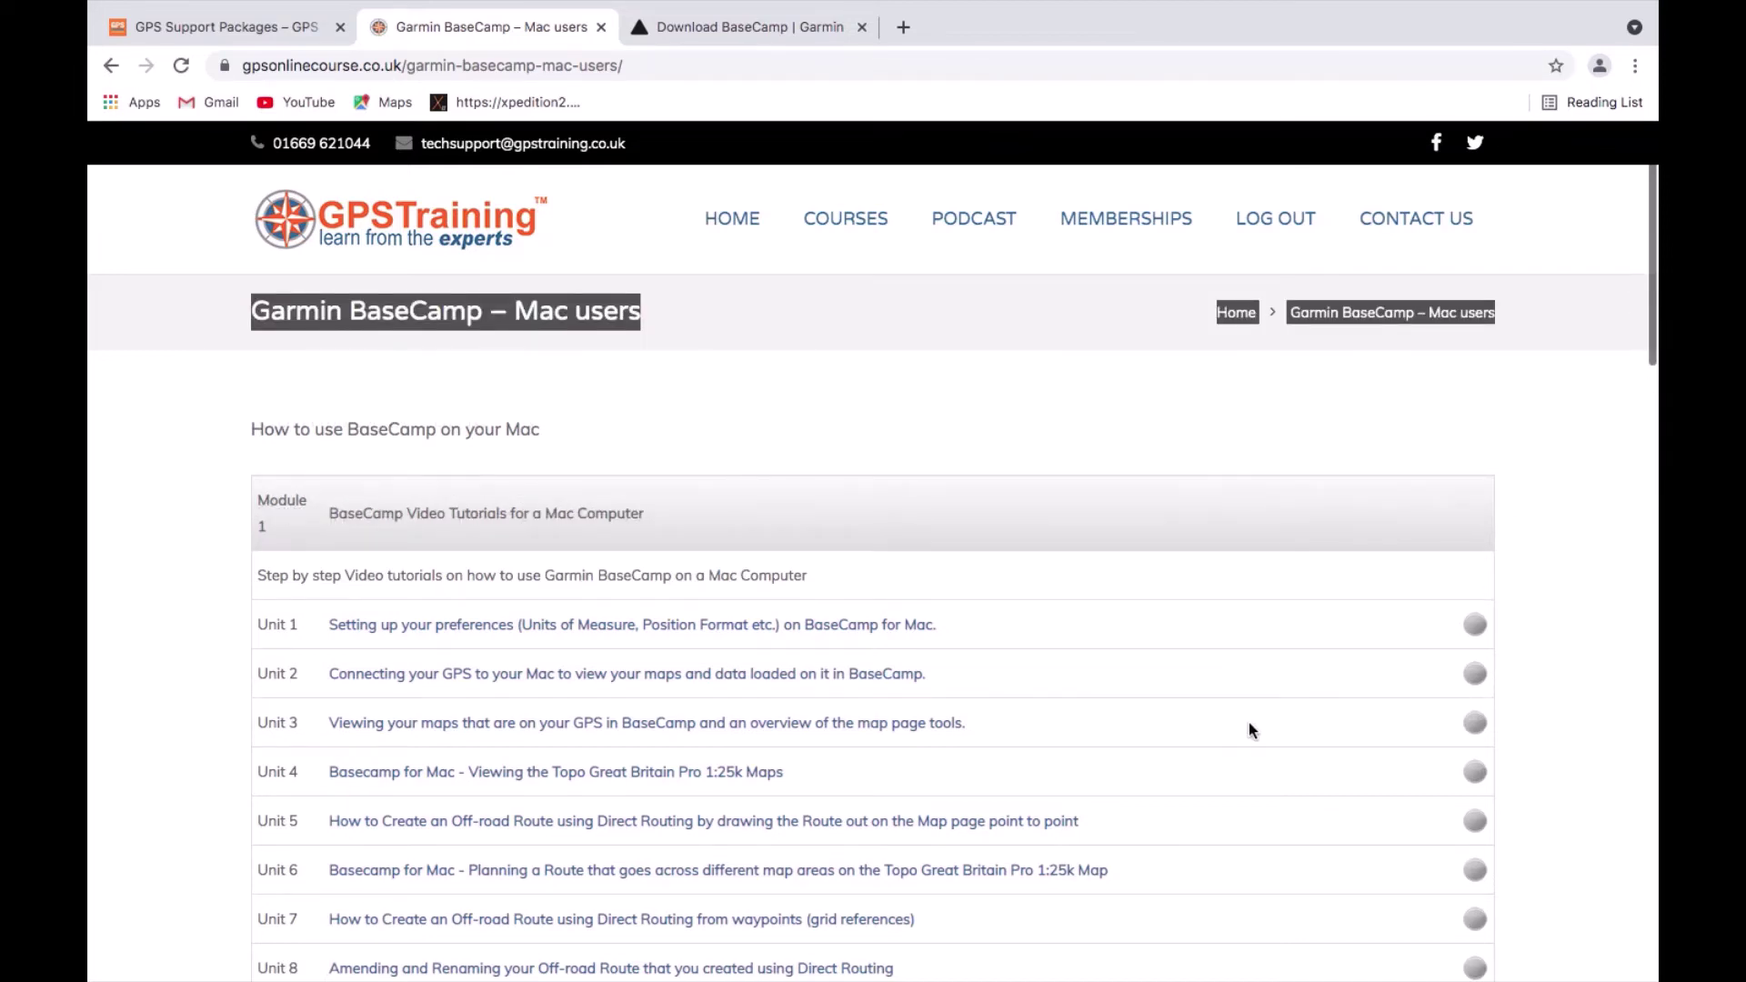
scroll(1247, 722, down, 3)
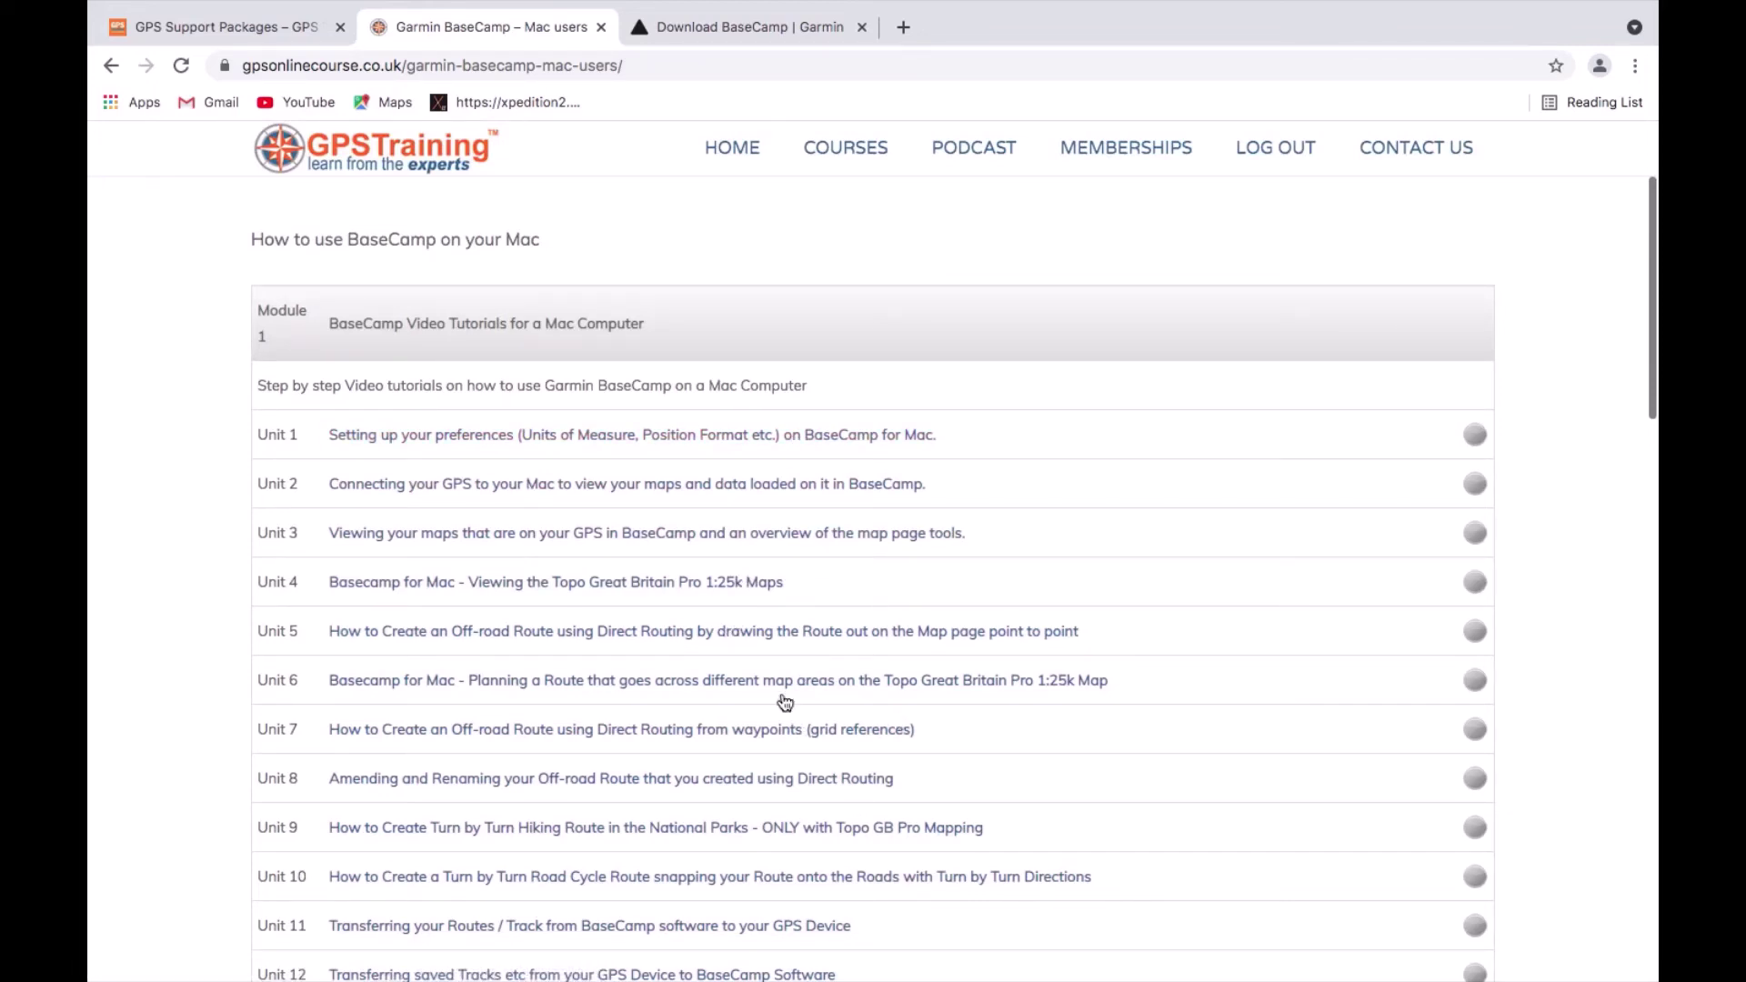
scroll(1182, 768, down, 3)
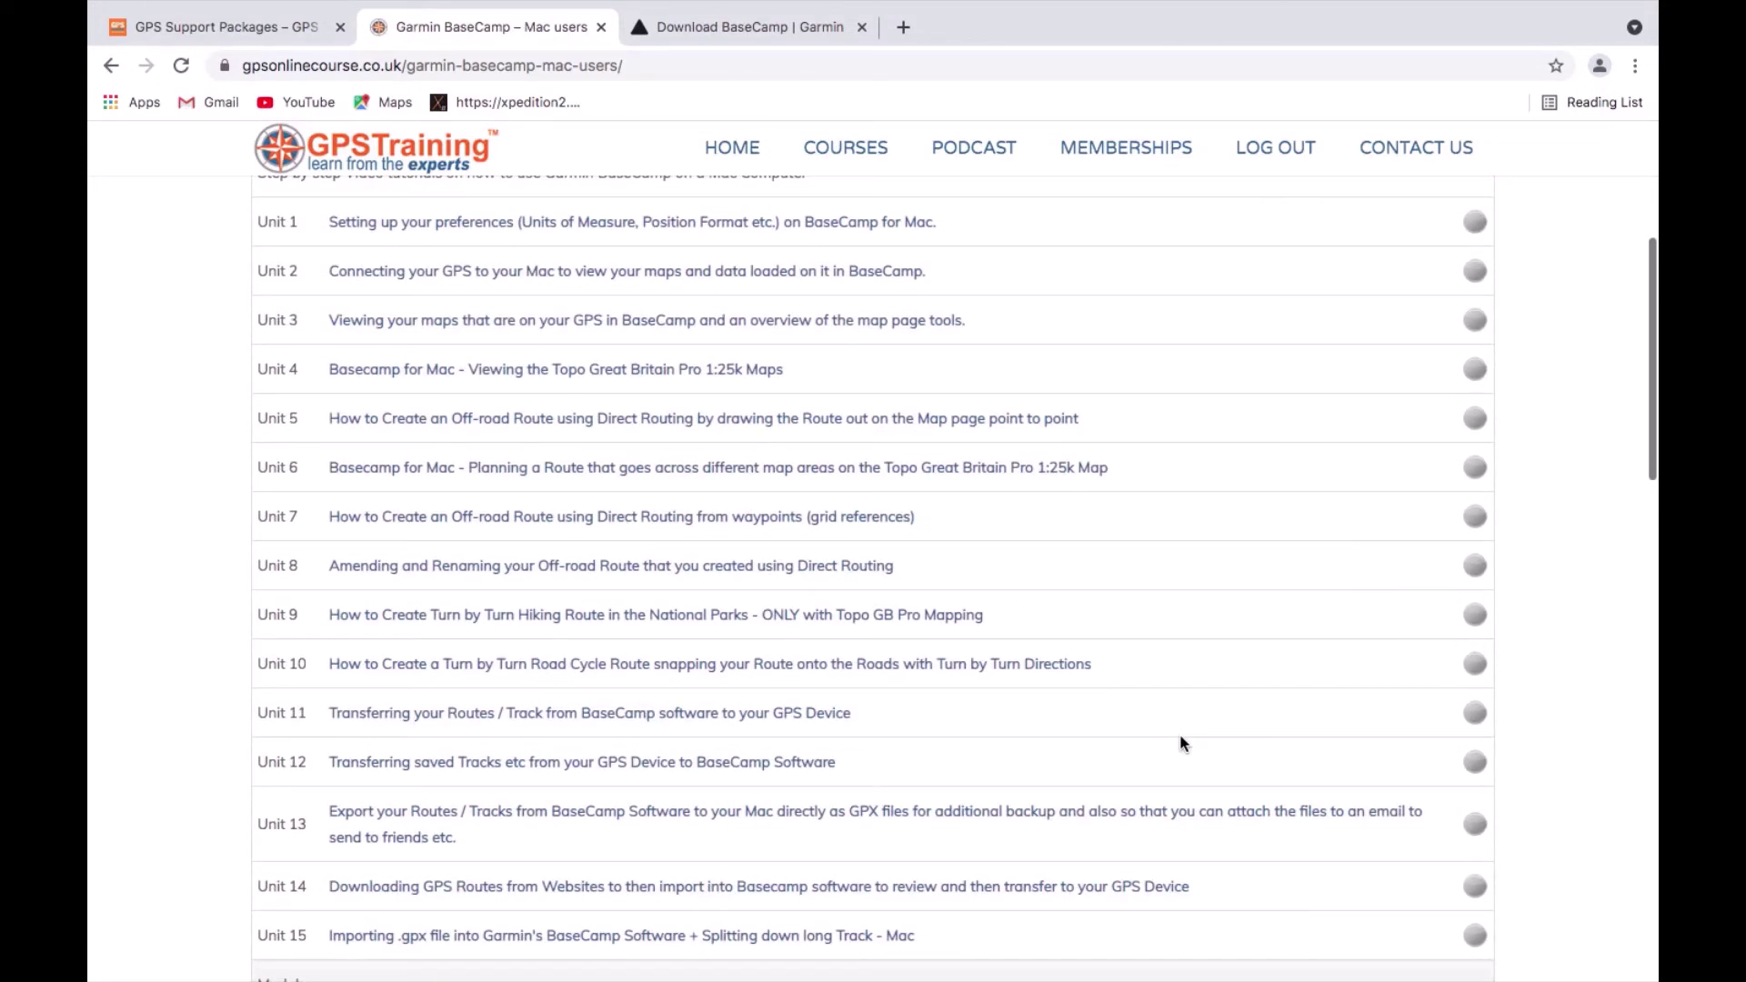
scroll(1181, 742, down, 8)
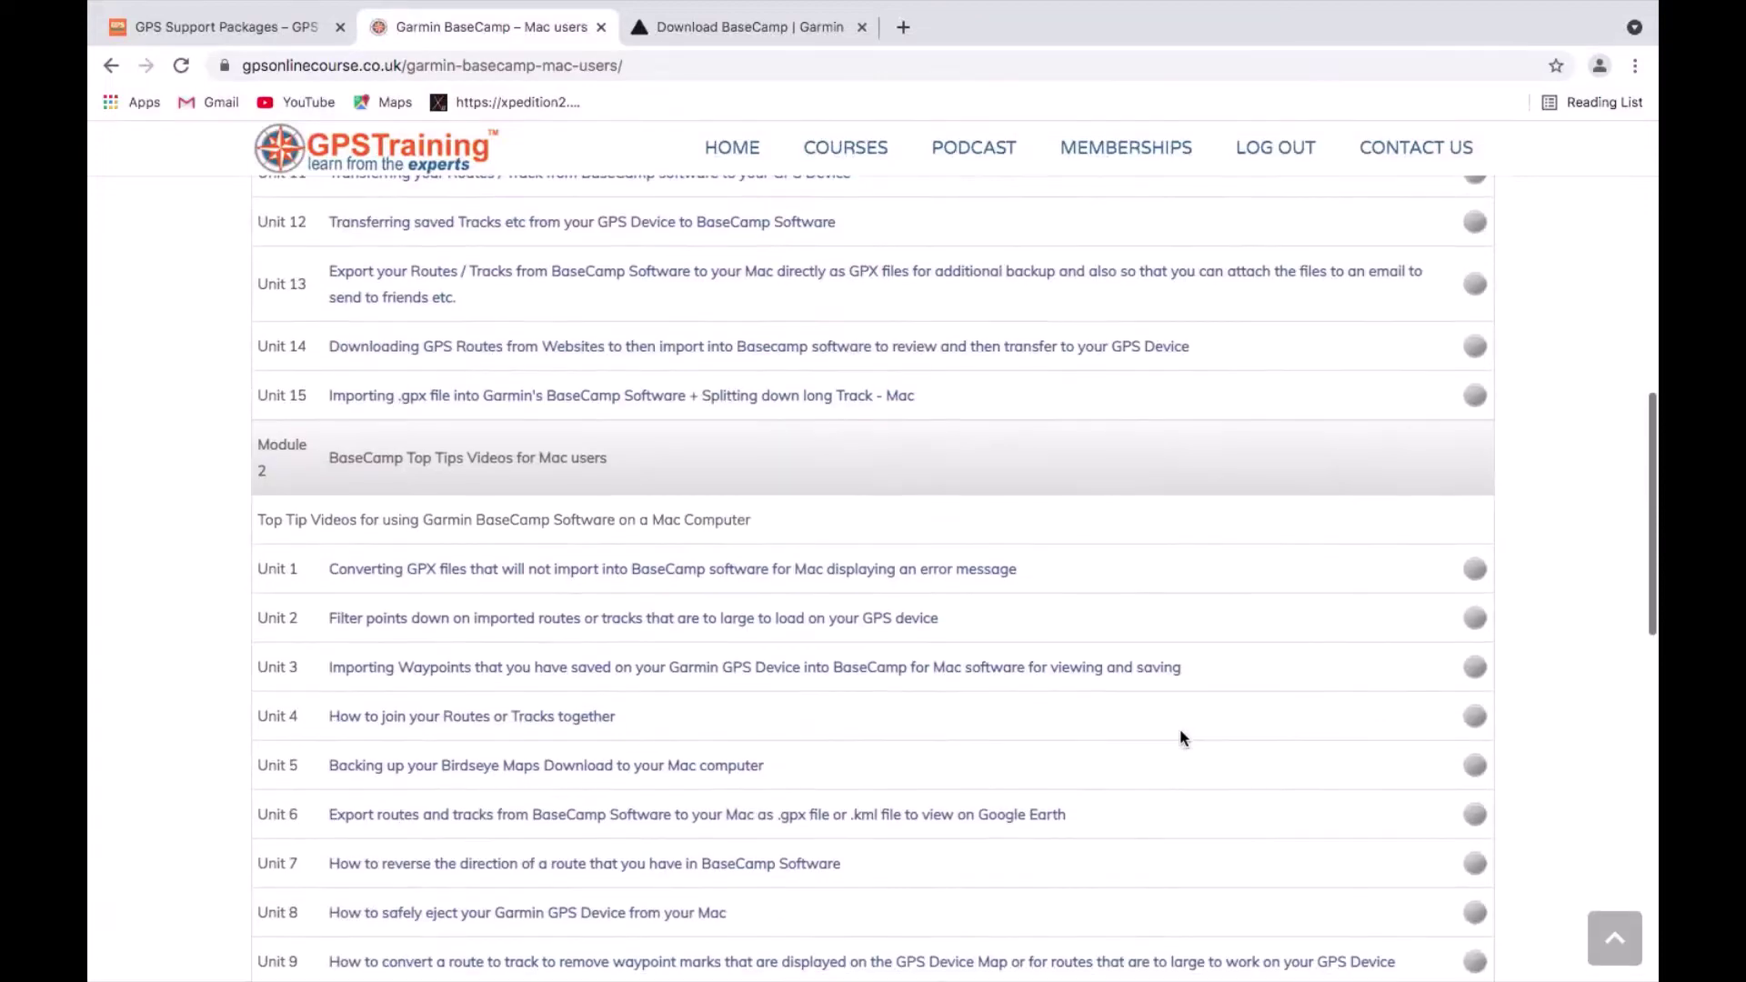
scroll(1180, 732, down, 2)
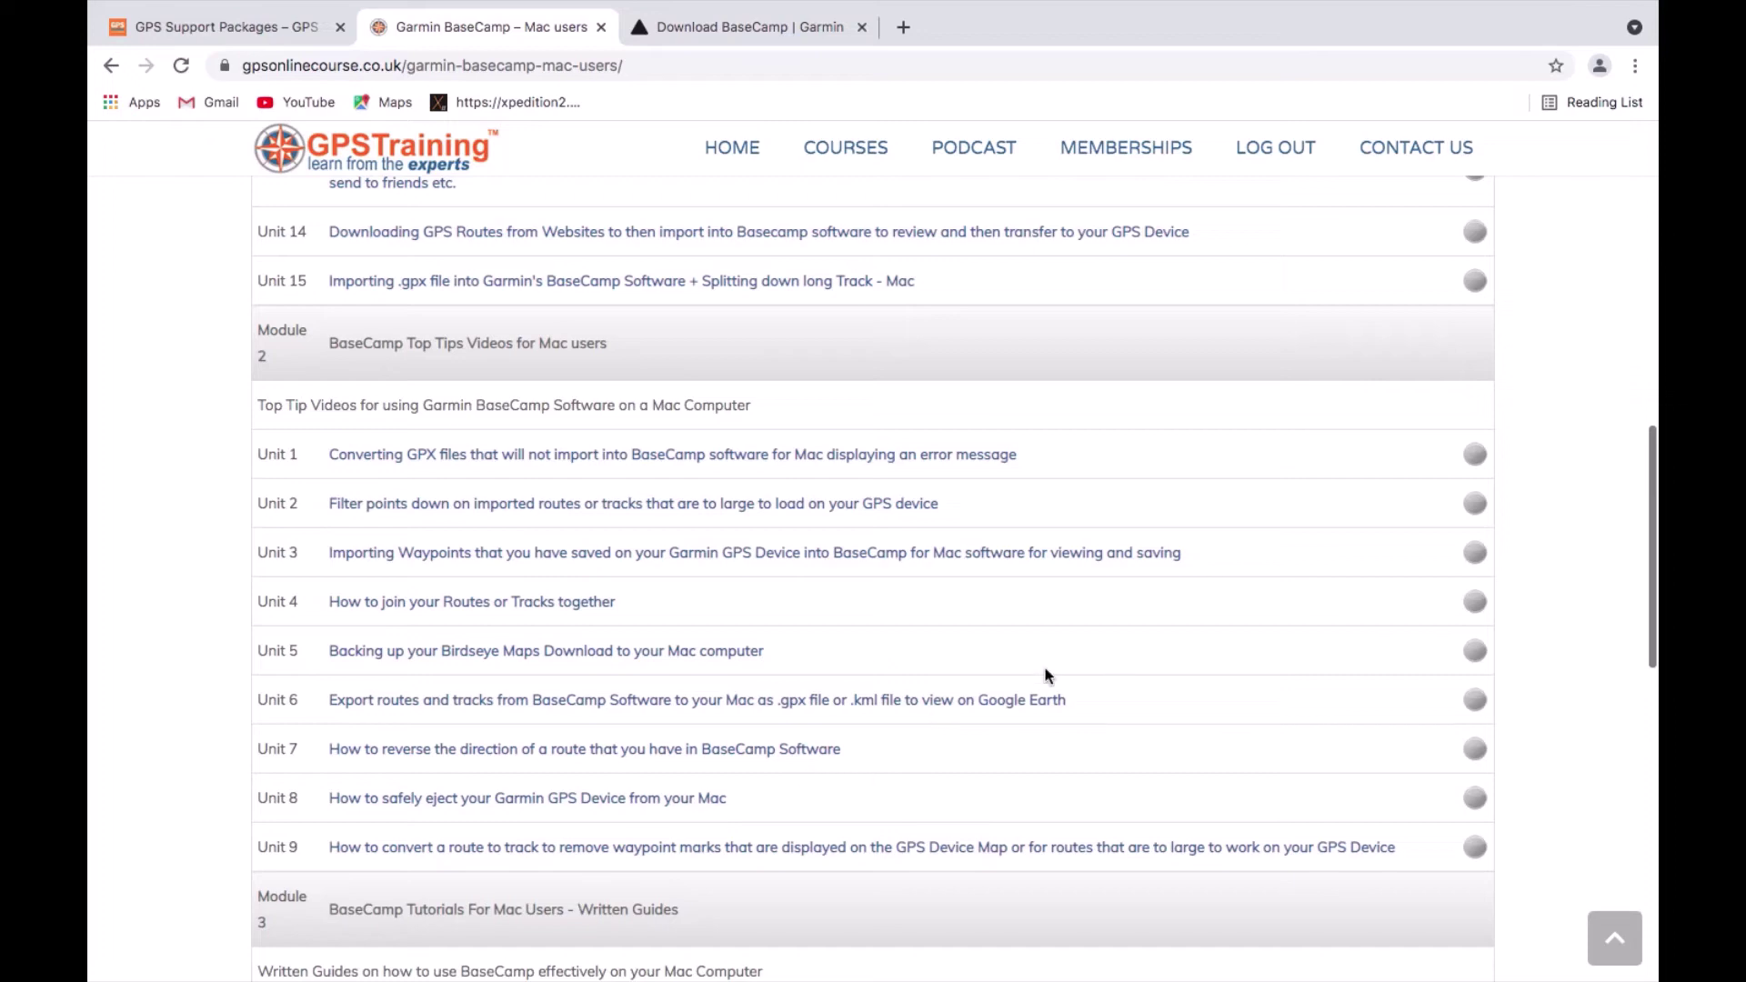
scroll(1223, 655, up, 12)
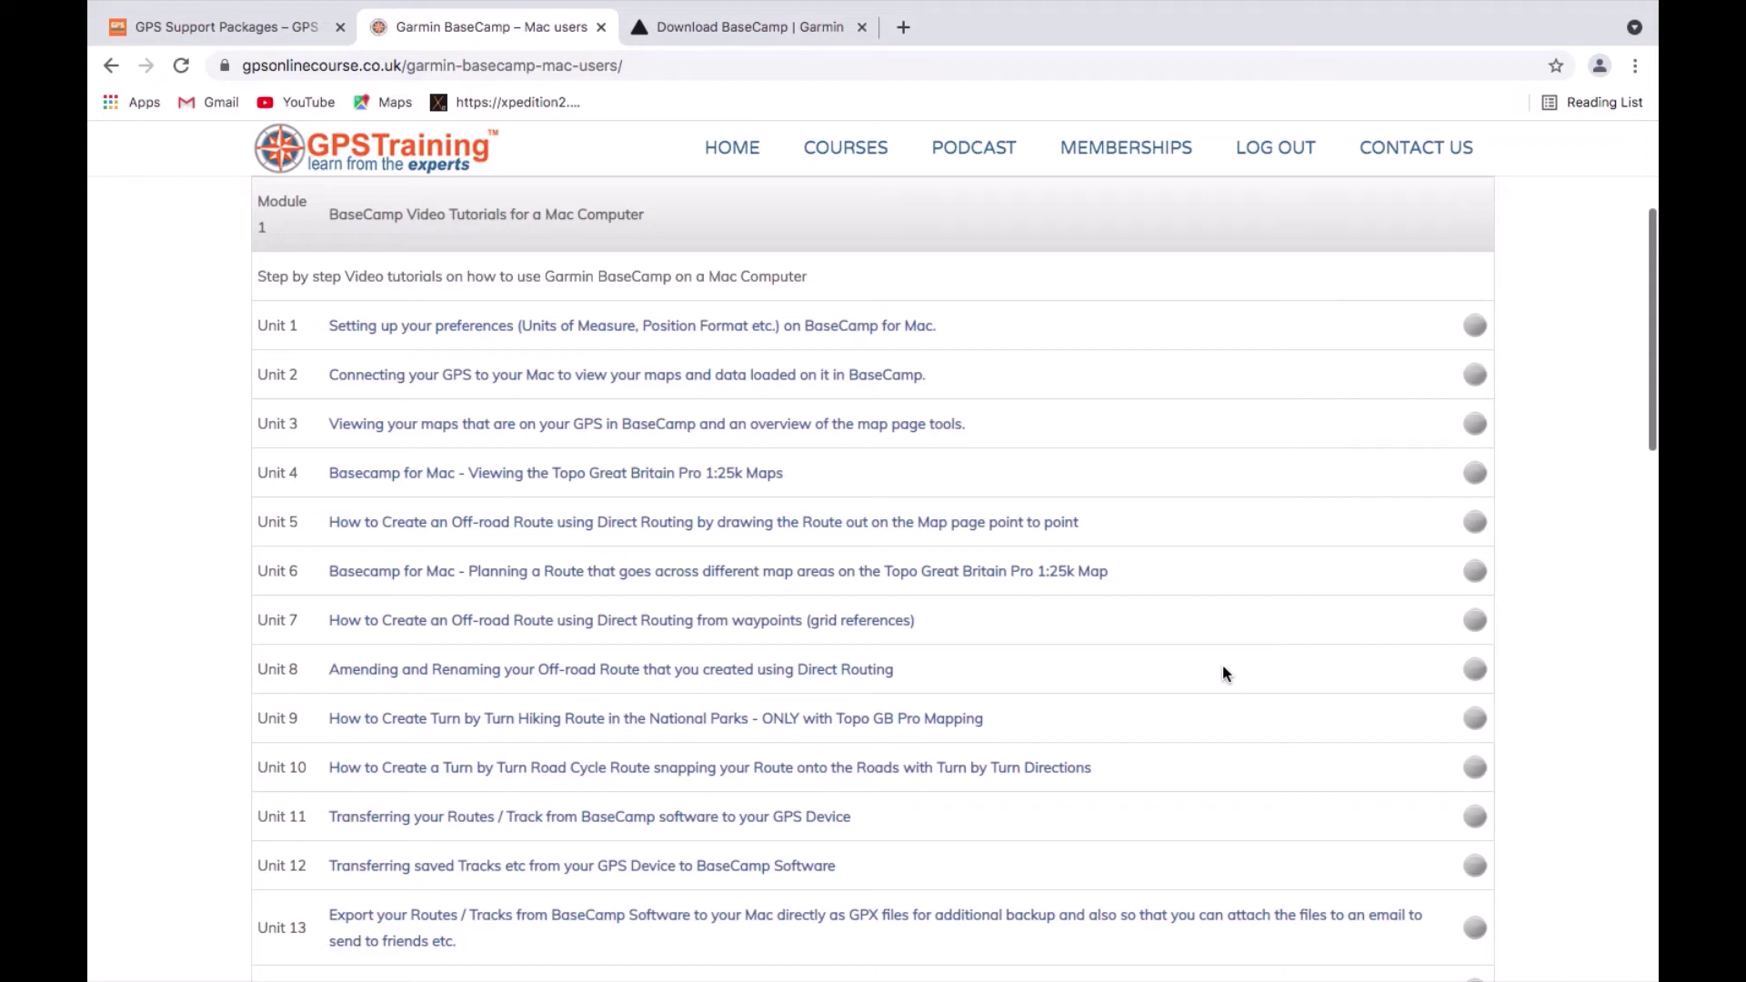
- Return to the GPS Training home page and view the Garmin classroom-based and online training course options
click(208, 23)
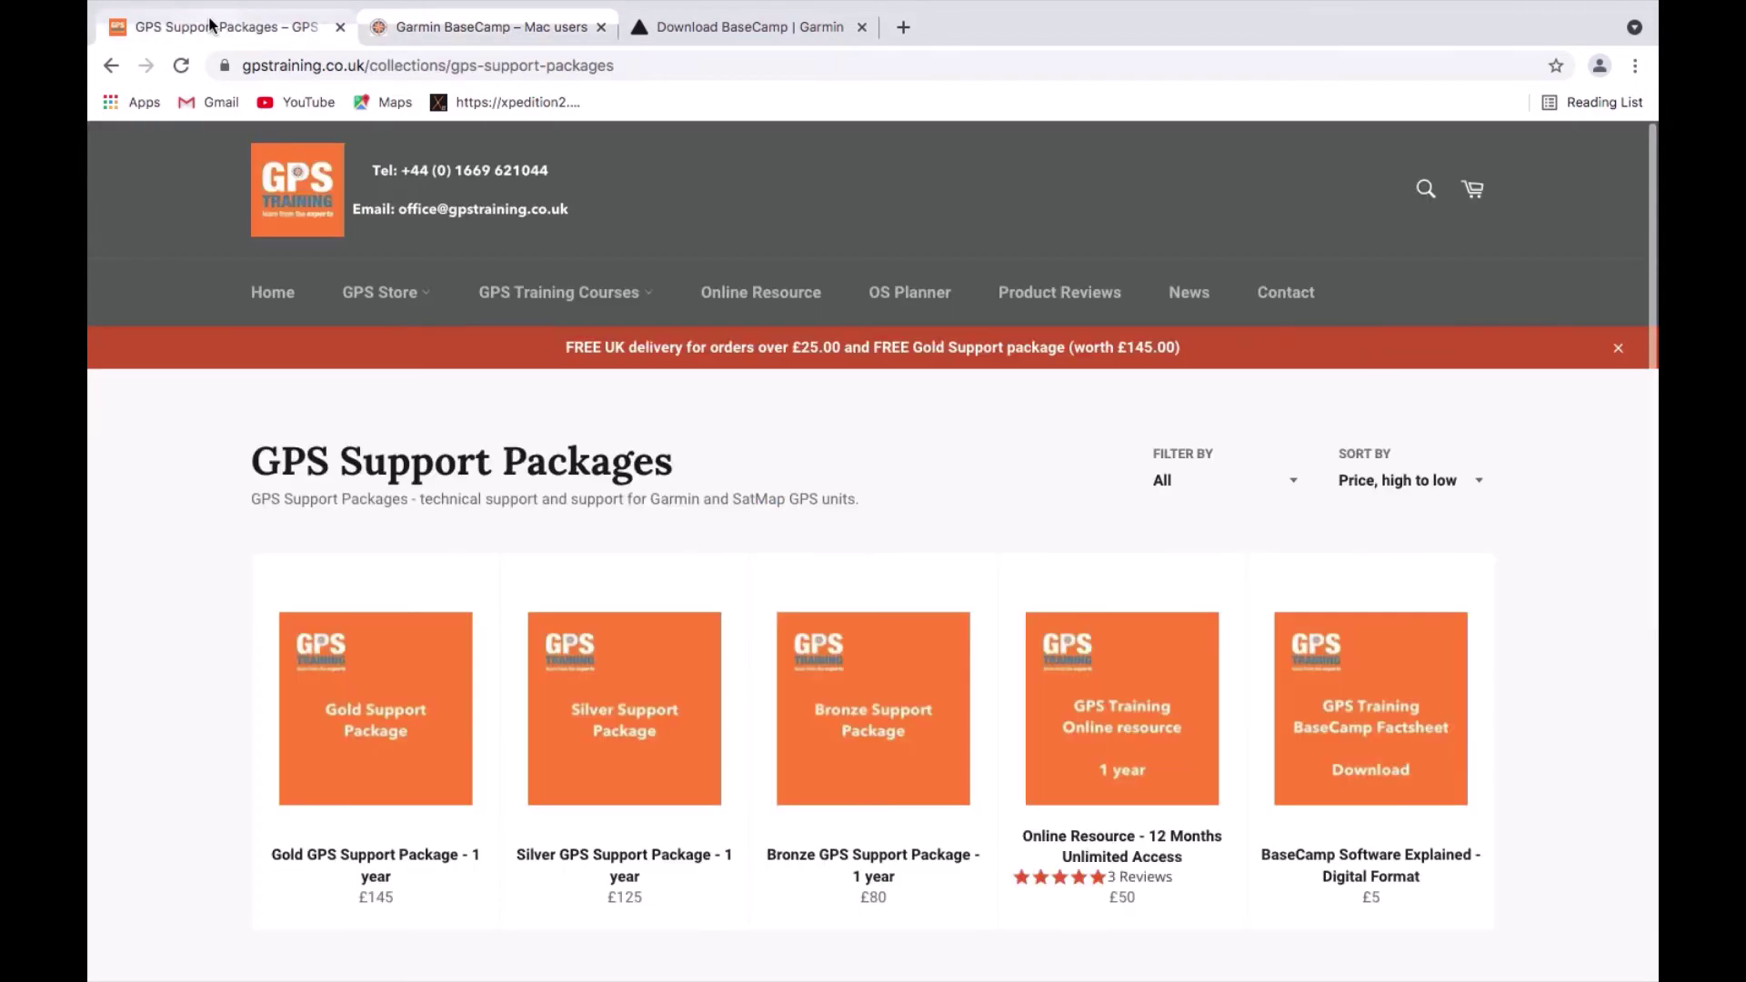
click(283, 303)
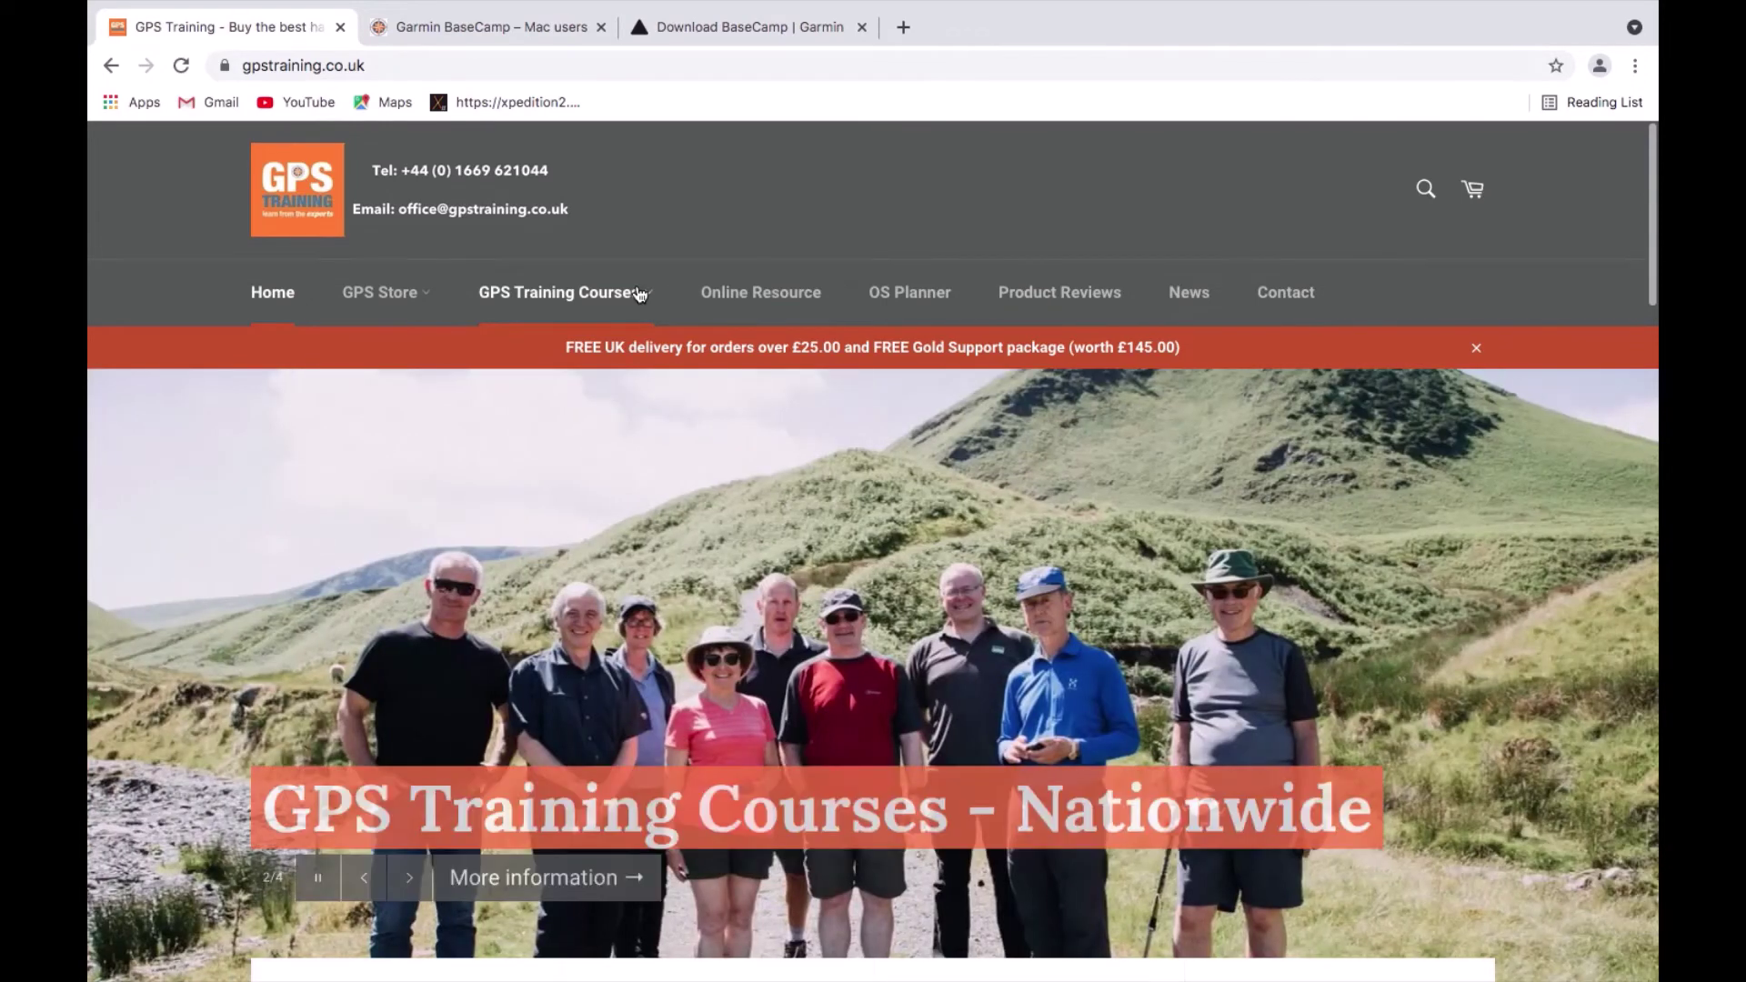
click(640, 292)
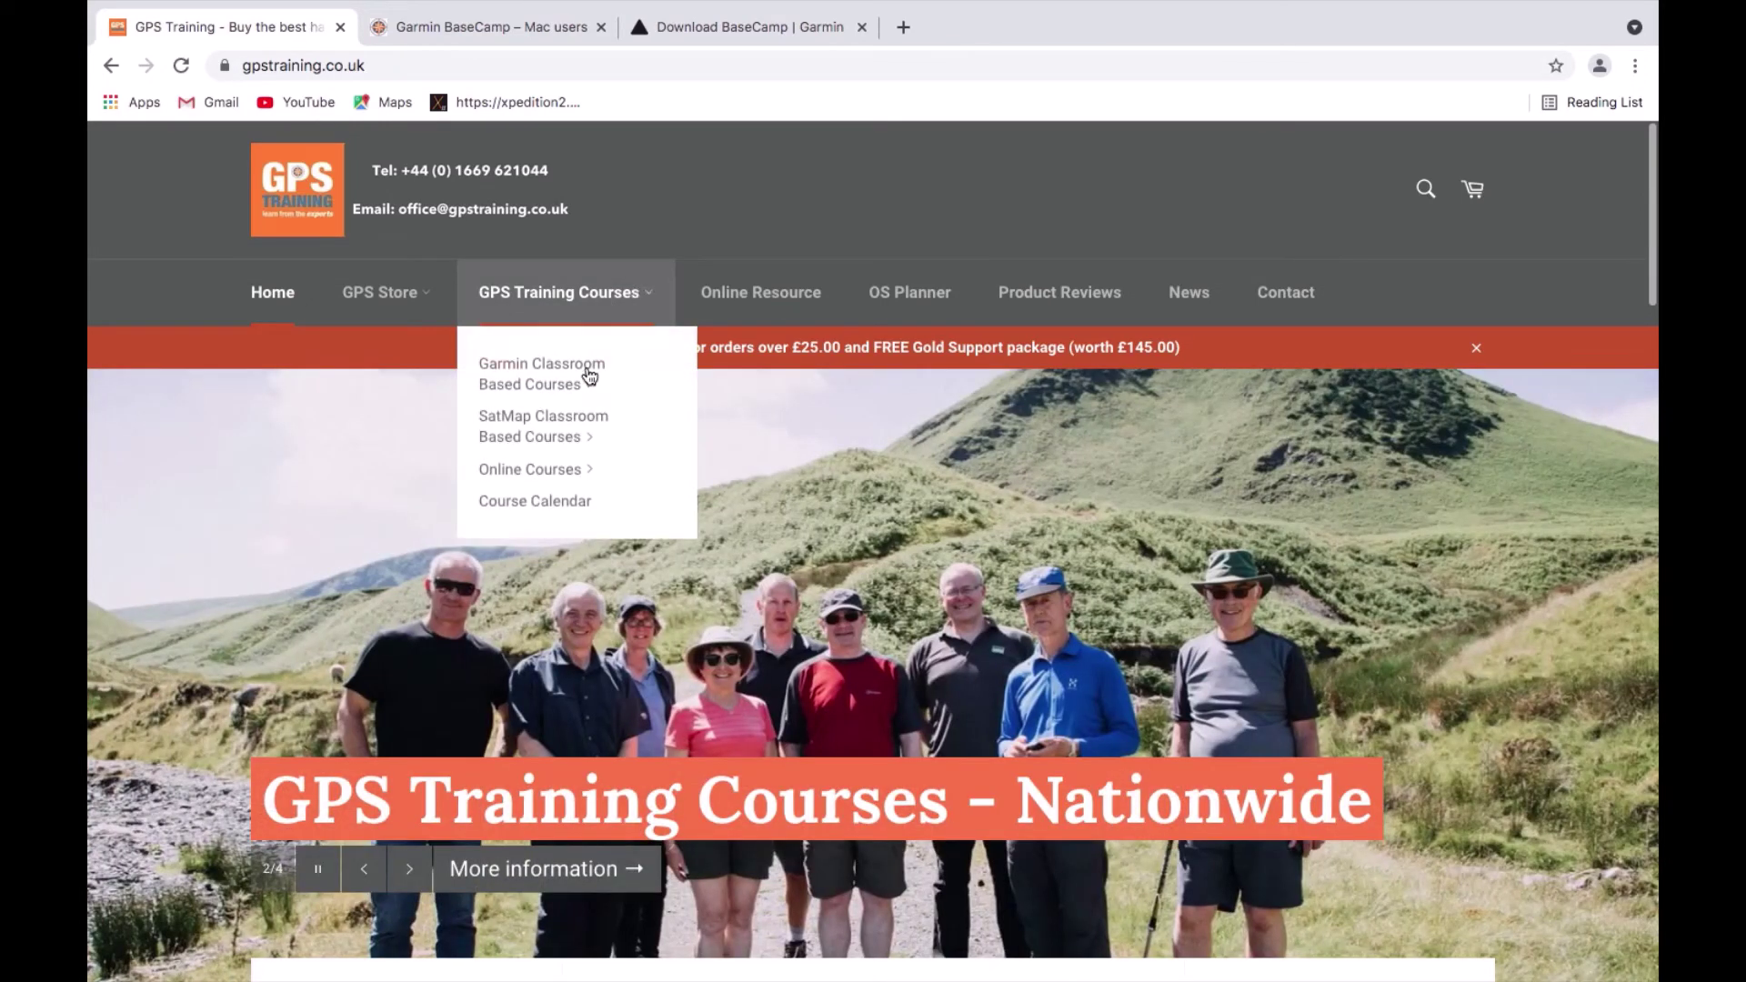
mouse_move(583, 380)
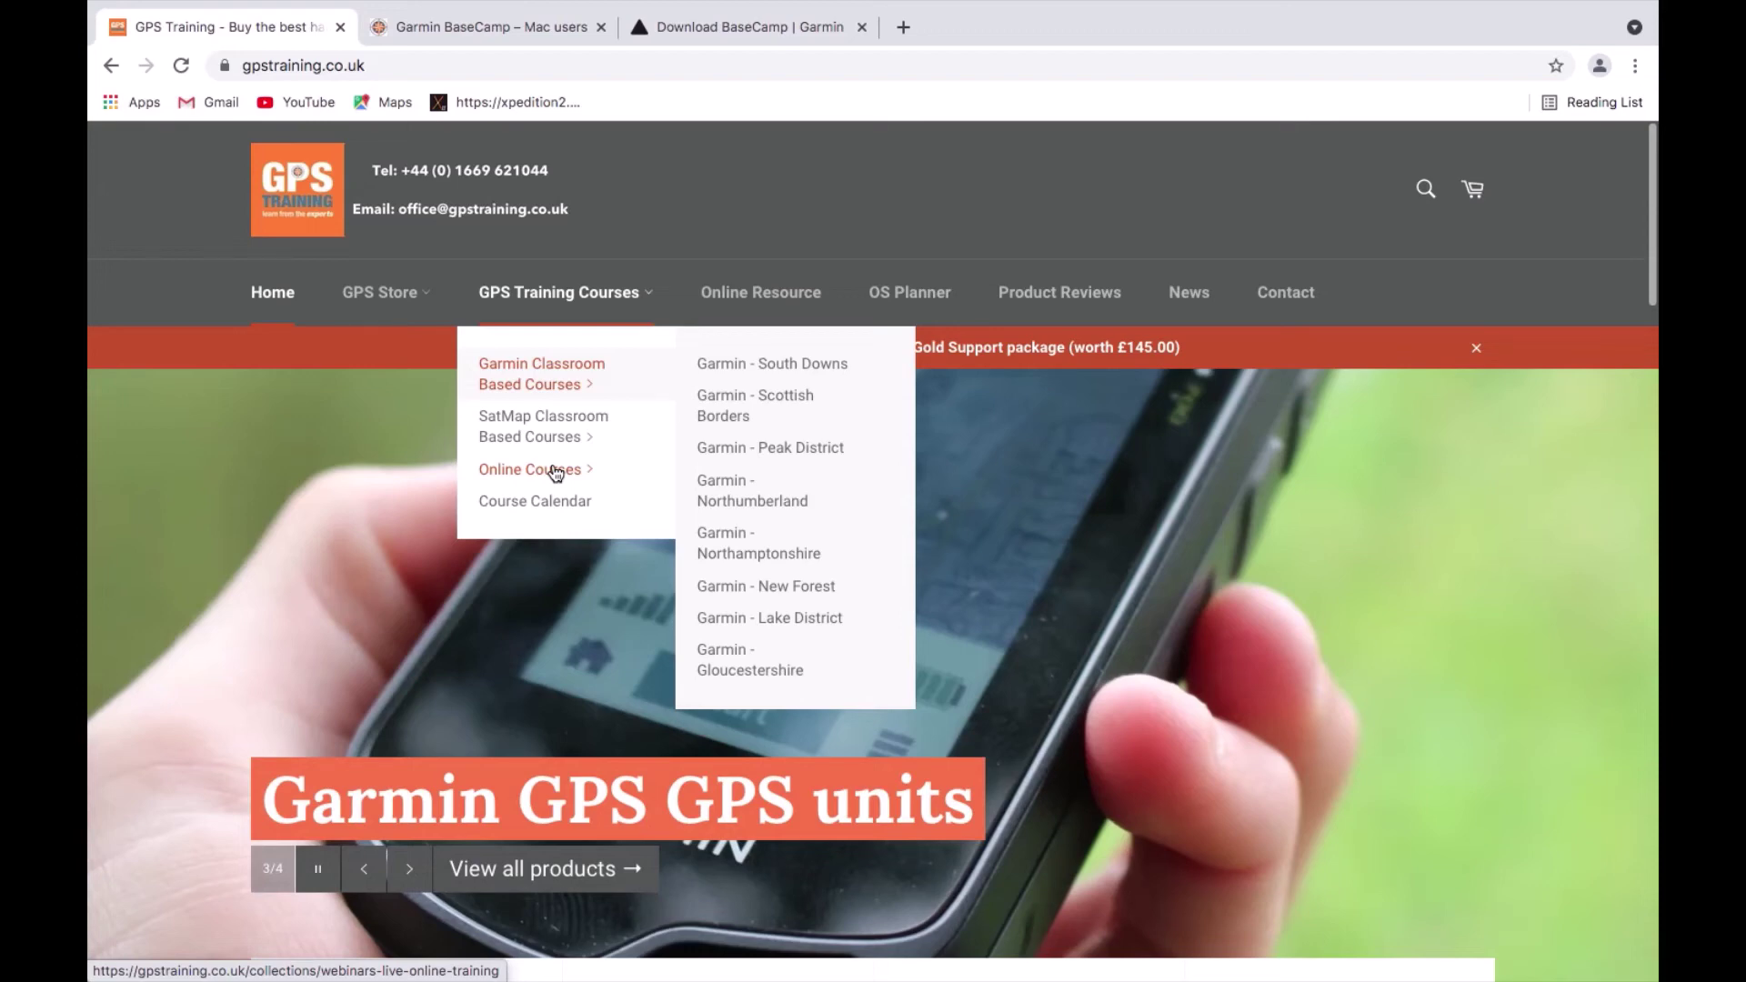
click(555, 472)
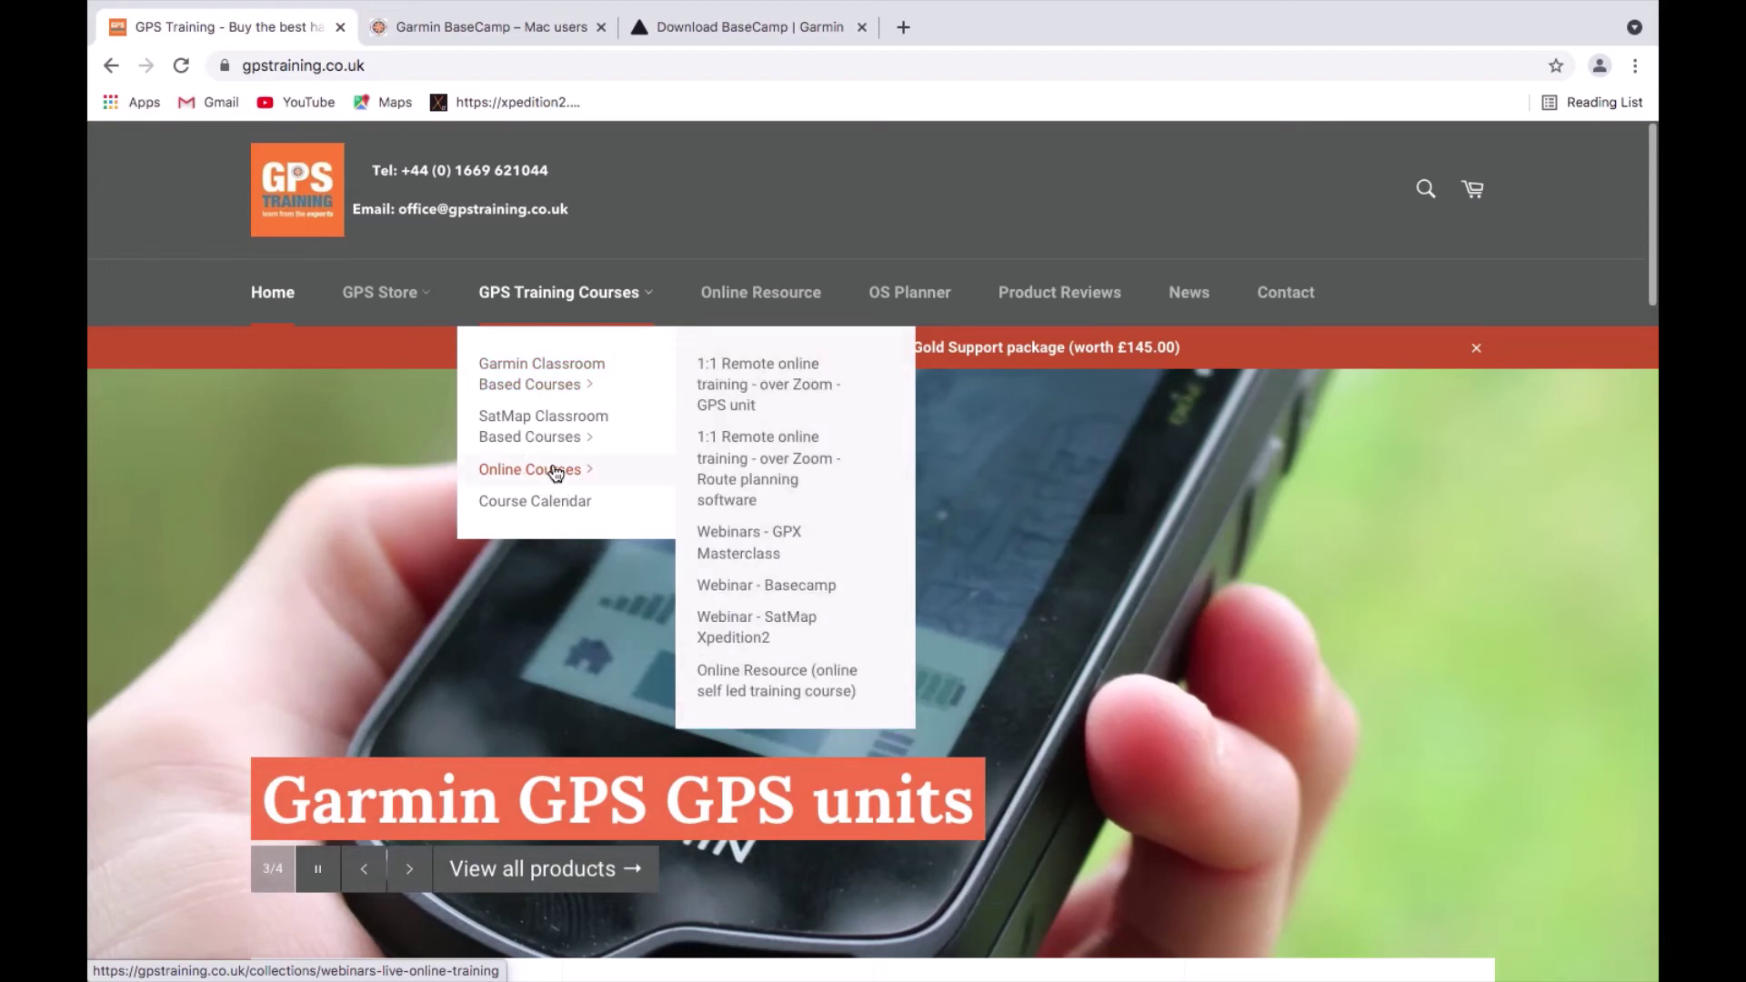